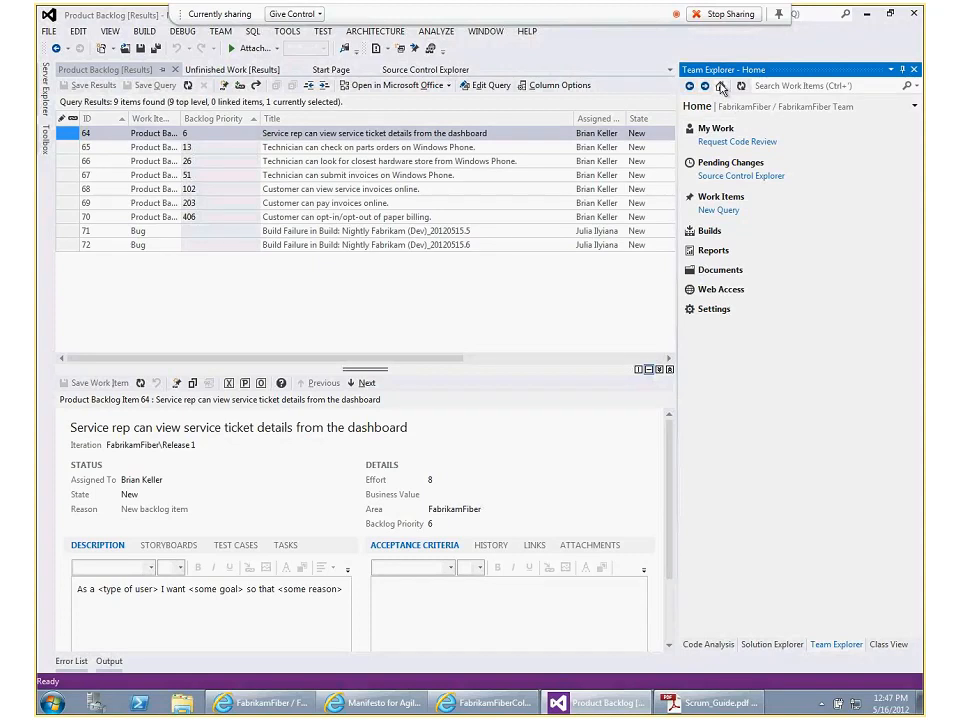
Open the team project collection's group membership from the settings, enlarge the window to view all administrators, and close it
click(722, 311)
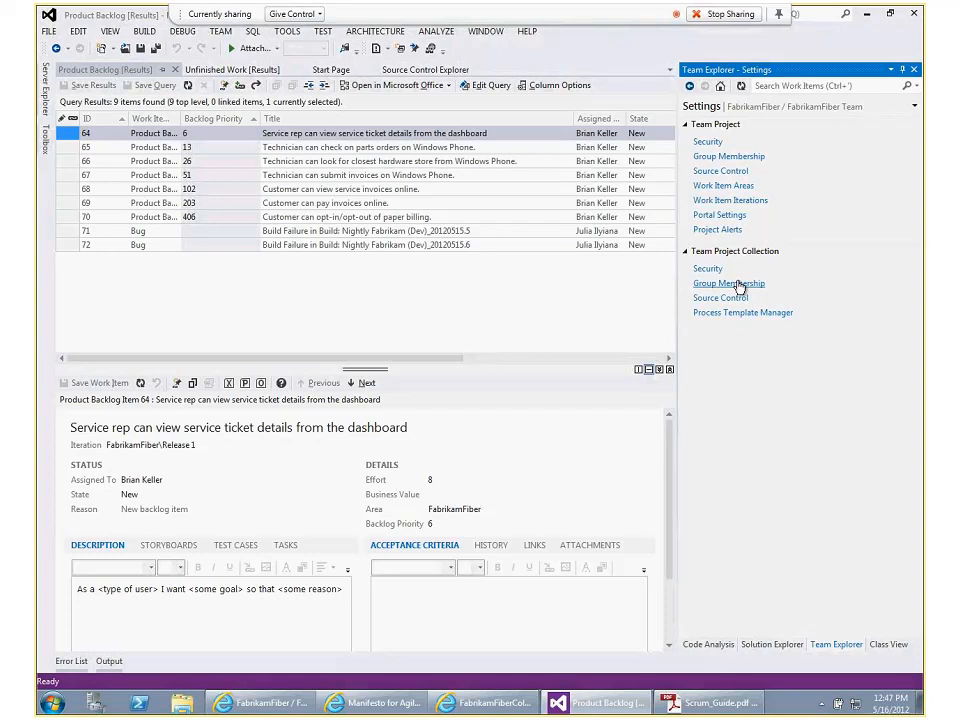
click(737, 284)
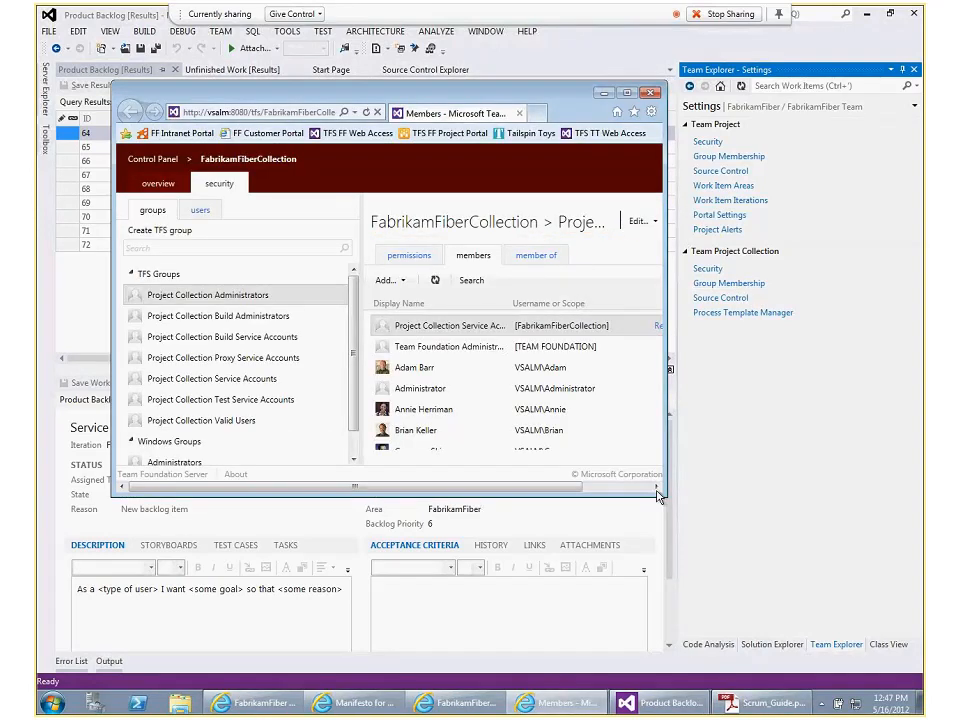
drag(657, 497, 705, 593)
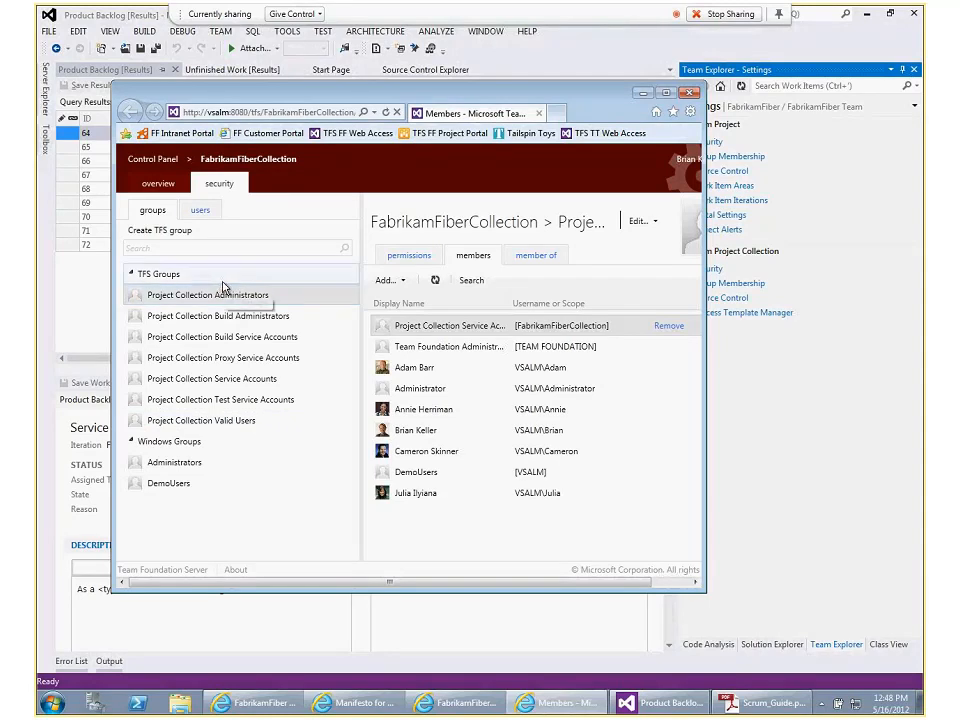
click(697, 97)
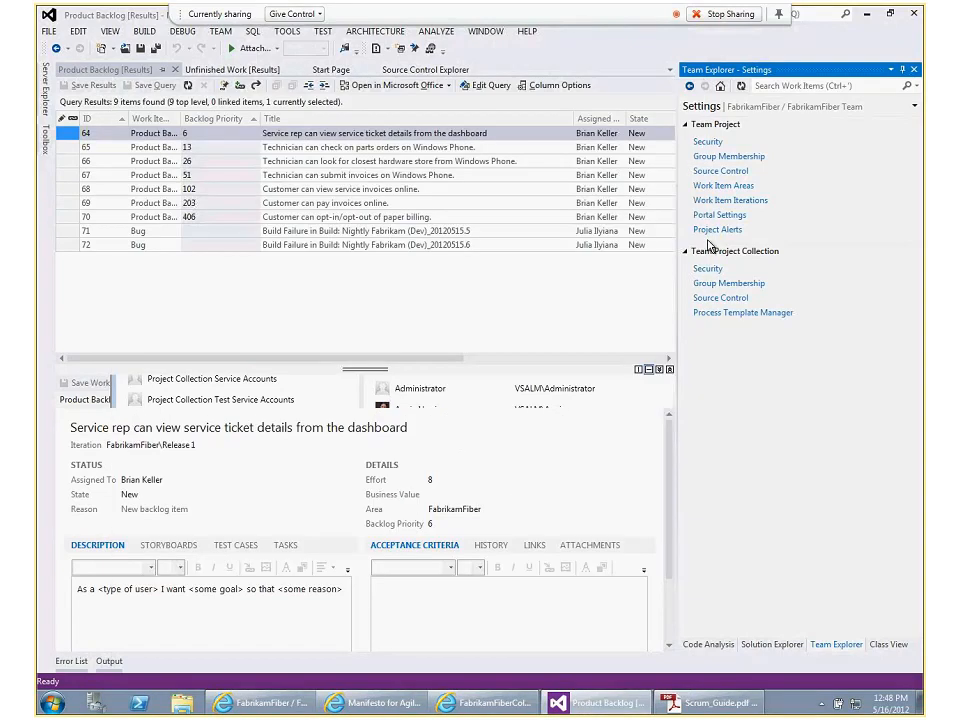
Open the FabrikamFiber team project's group membership and review the members of the Contributors and Readers groups
click(727, 157)
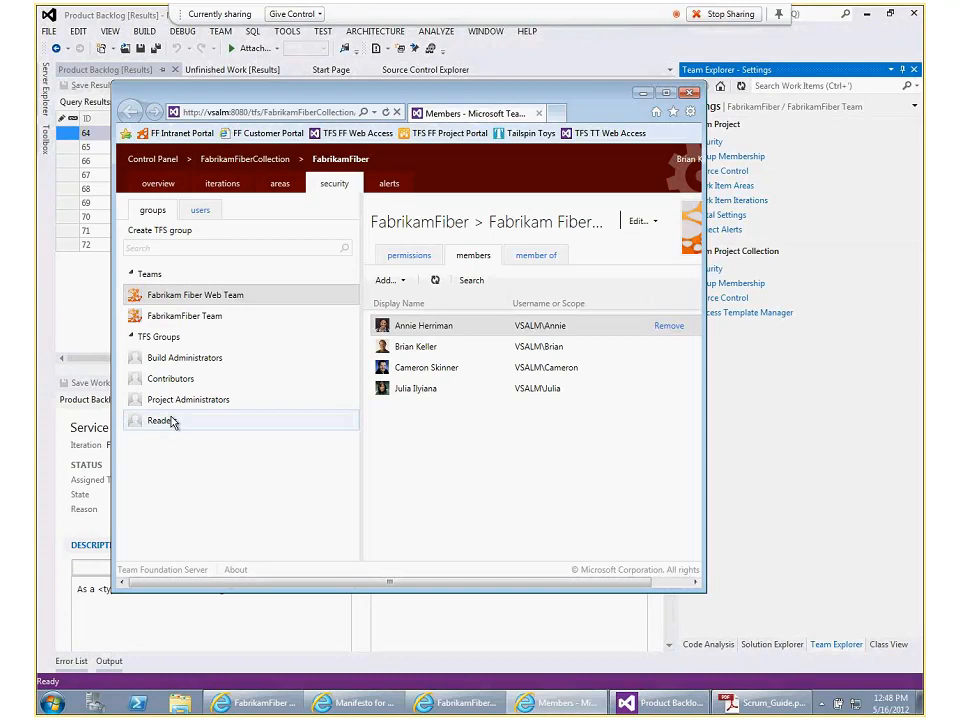
click(153, 380)
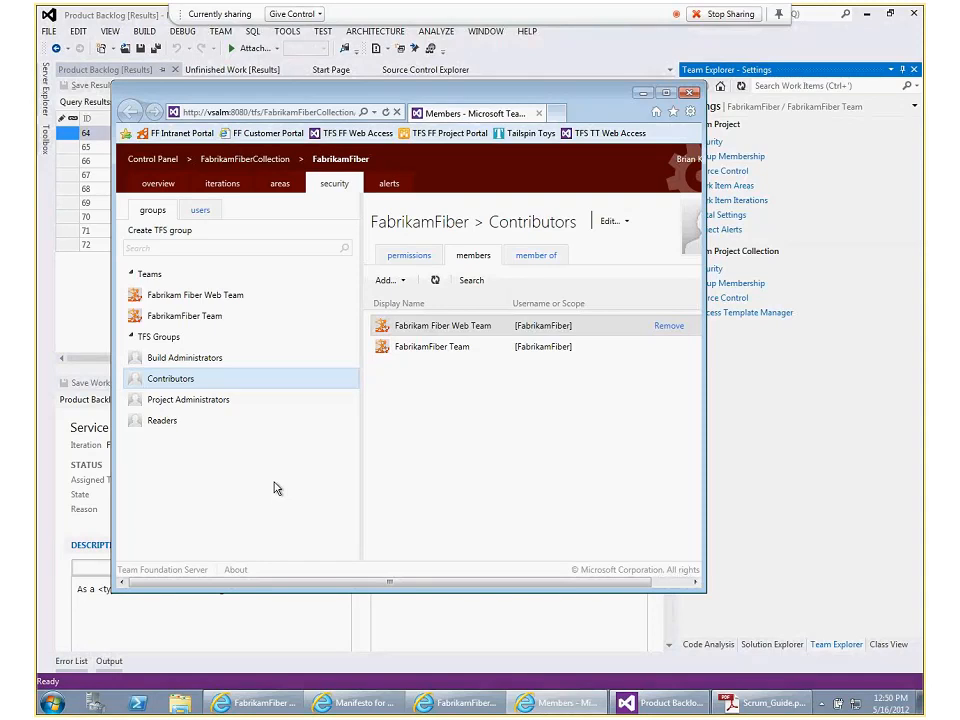
click(150, 428)
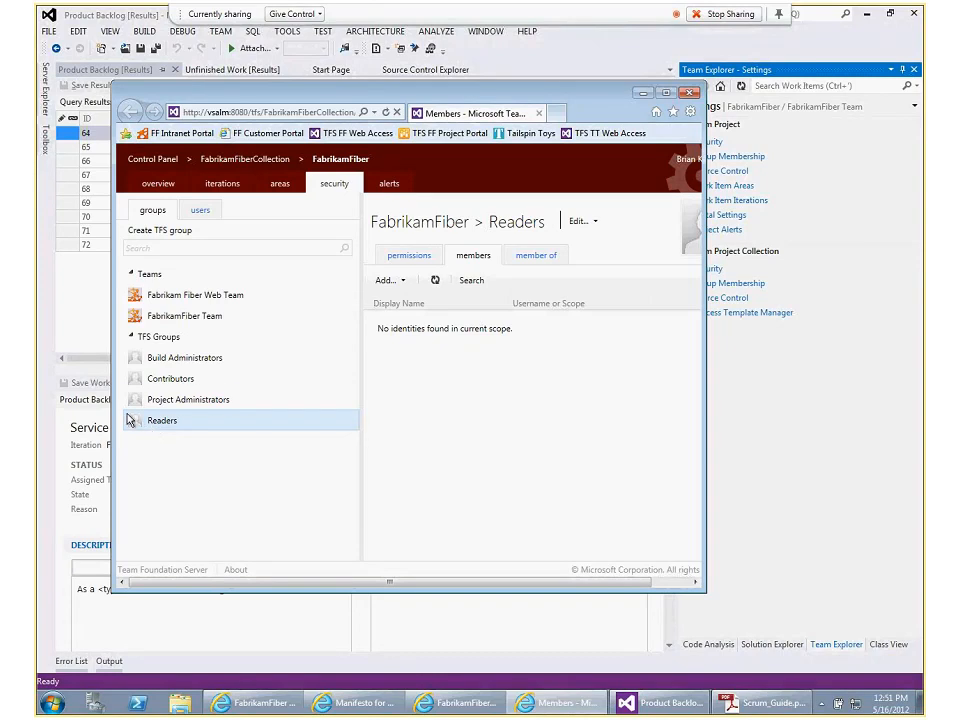
click(167, 391)
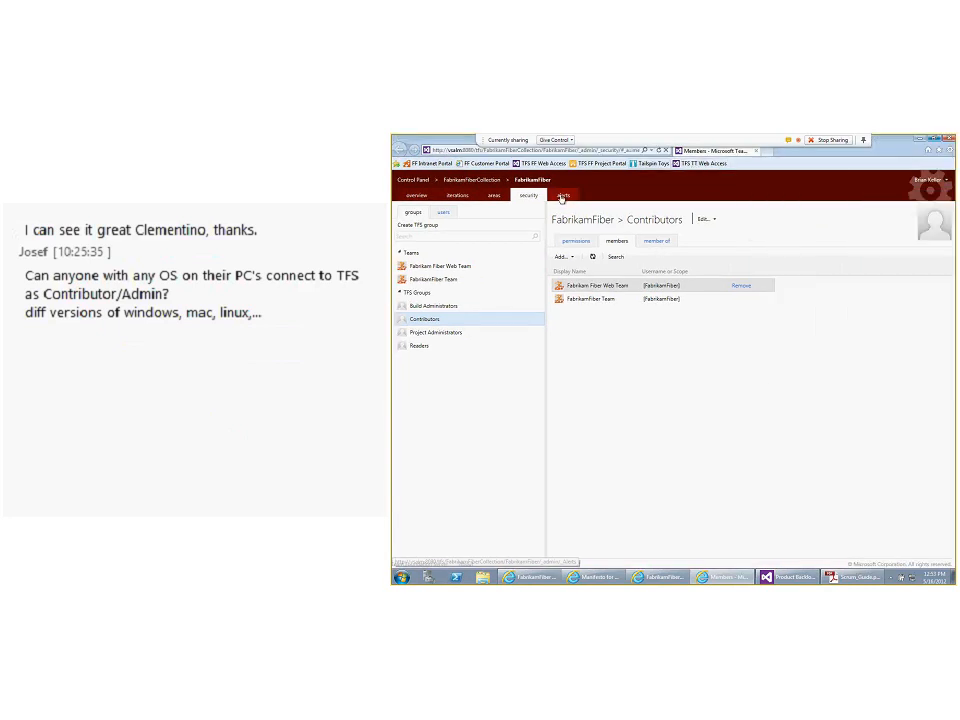
Open the Tailspin Toys team web access home page in a new browser tab
click(762, 152)
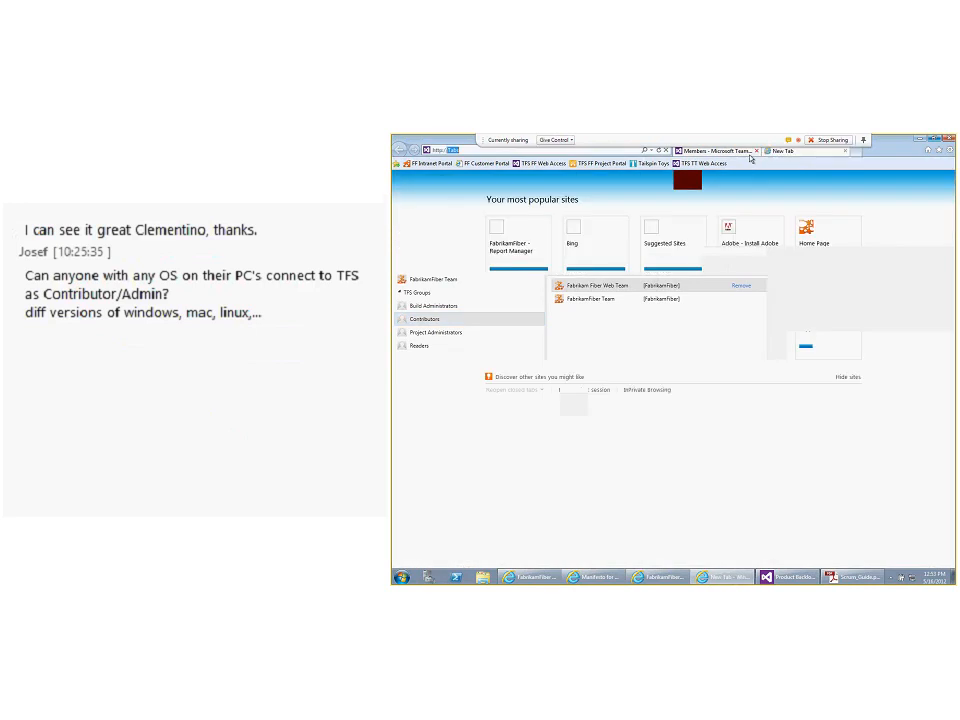
click(711, 165)
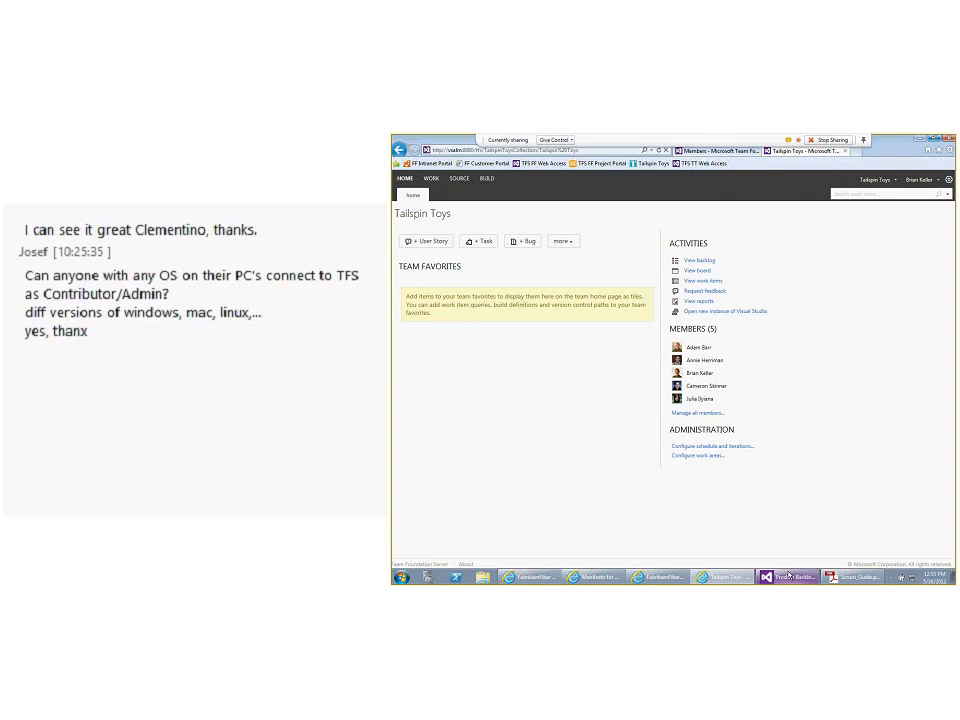
mouse_move(789, 576)
Open the Tailspin Toys member management, view the form for adding a Windows user or group, and cancel it
click(703, 418)
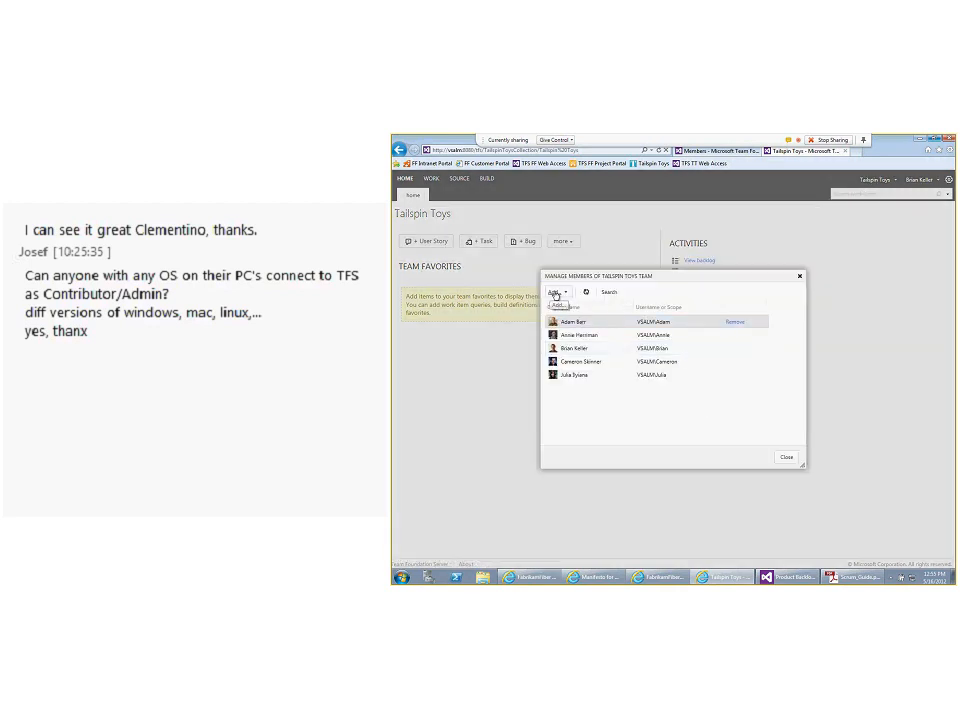
click(555, 294)
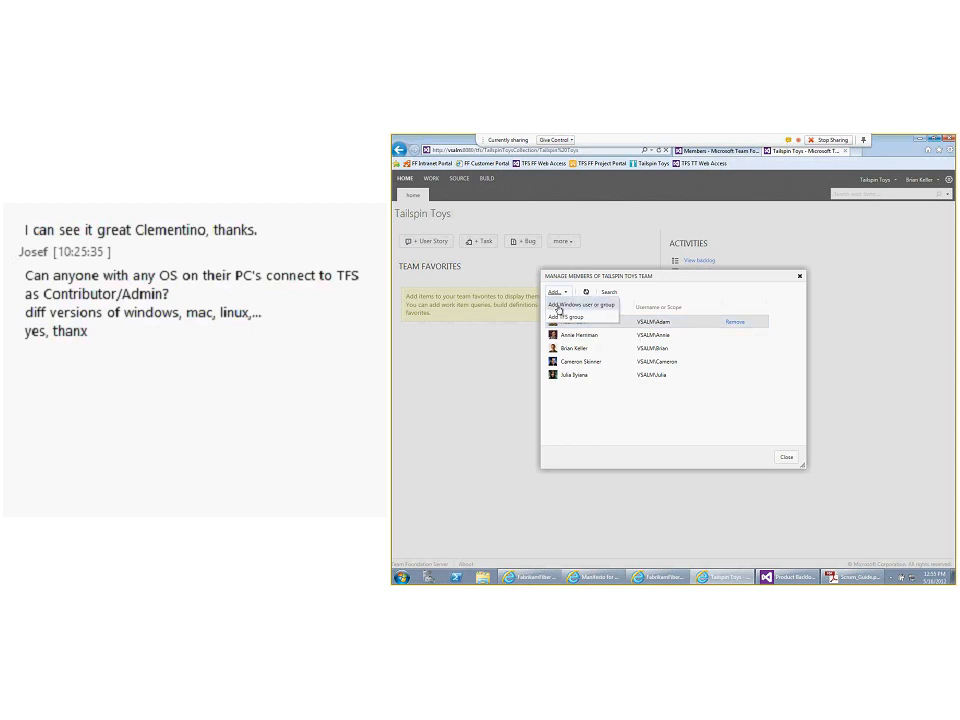
click(565, 306)
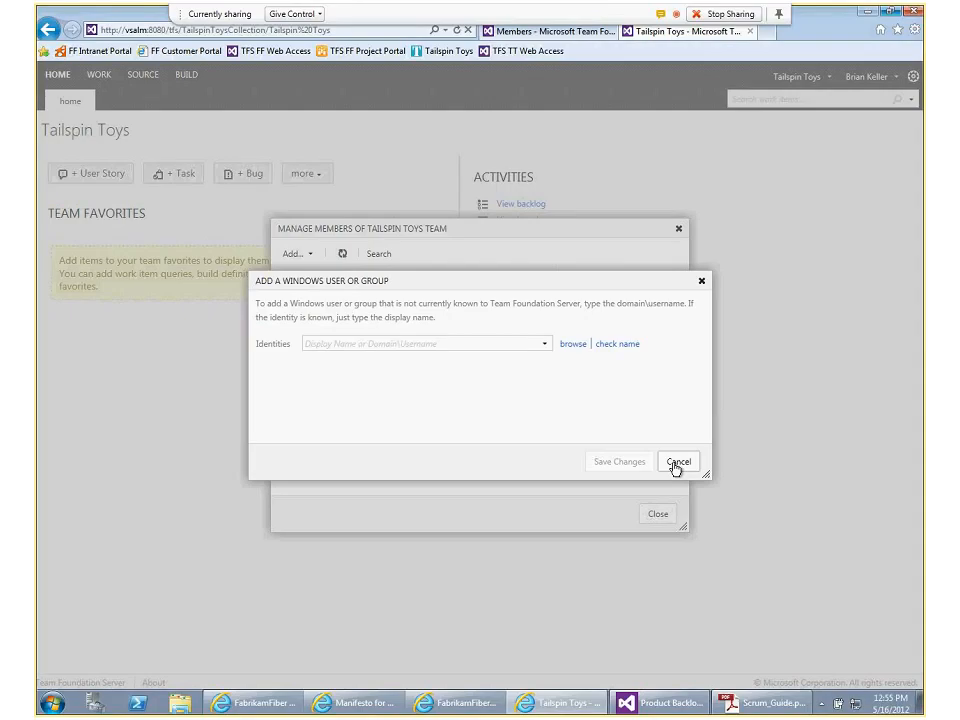
click(799, 424)
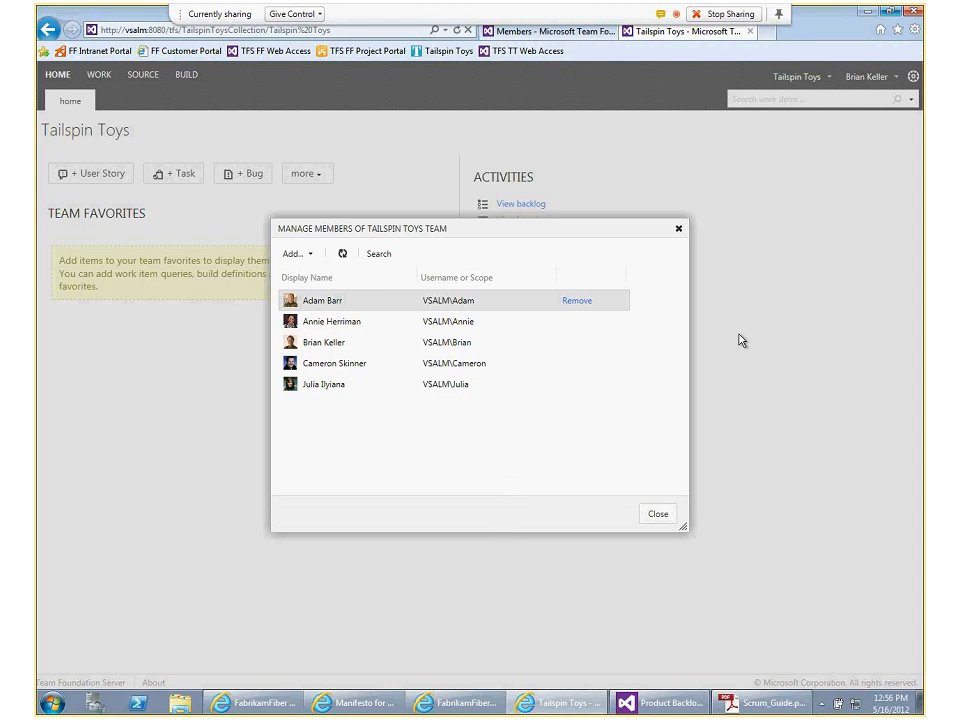
Try to open tfspreview.microsoft.com in a new browser tab
click(752, 31)
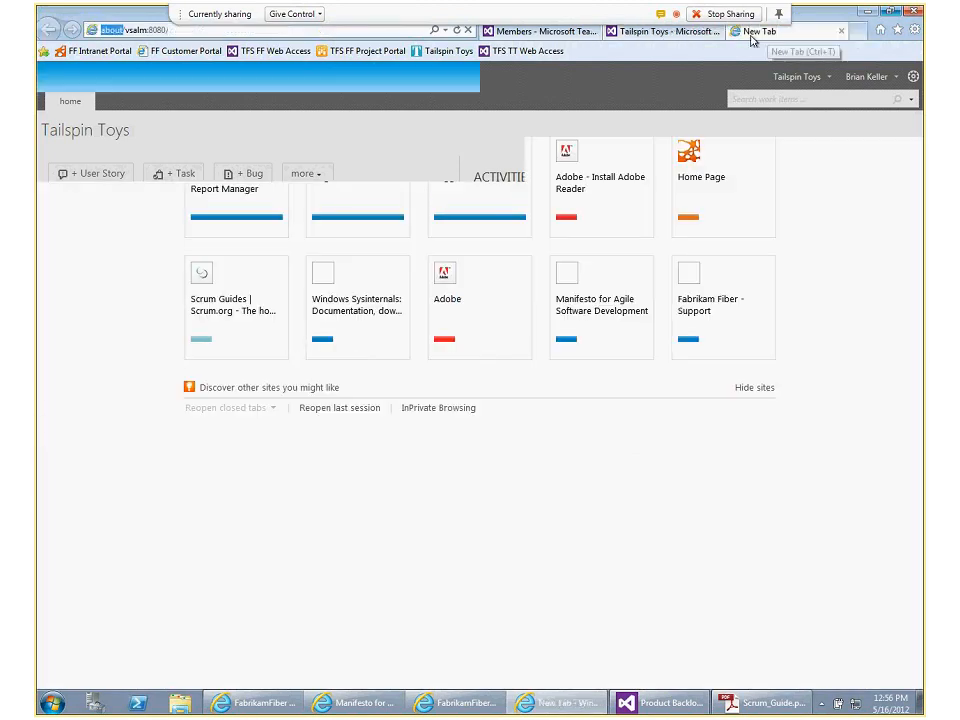
text(tfsprev)
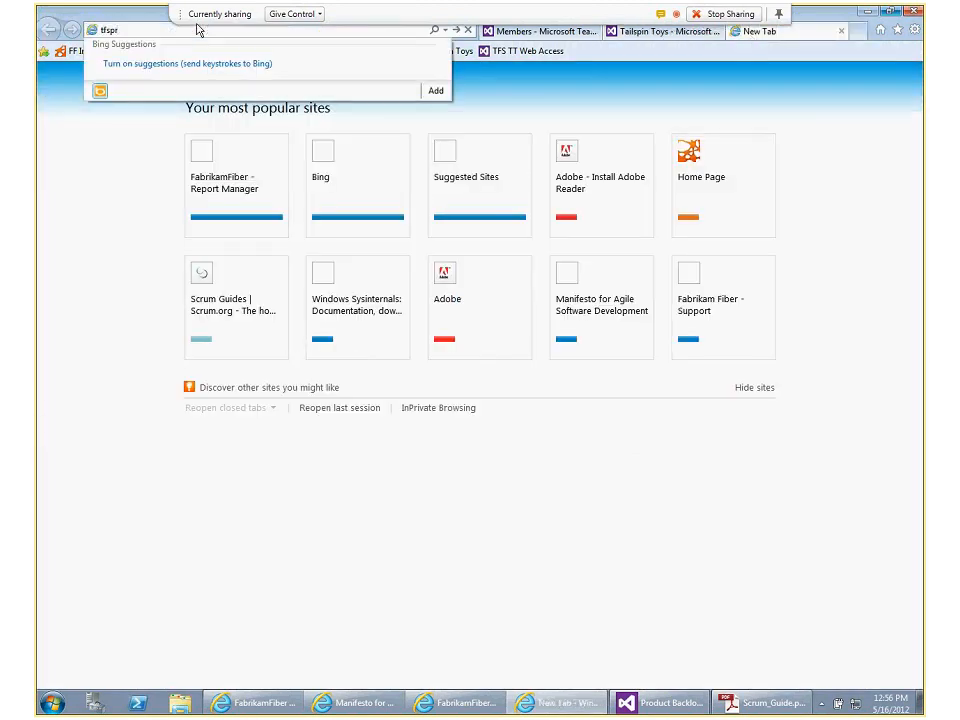
key(BackSpace)
key(BackSpace)
key(BackSpace)
key(BackSpace)
key(BackSpace)
text(preview.microsoft.com)
key(Return)
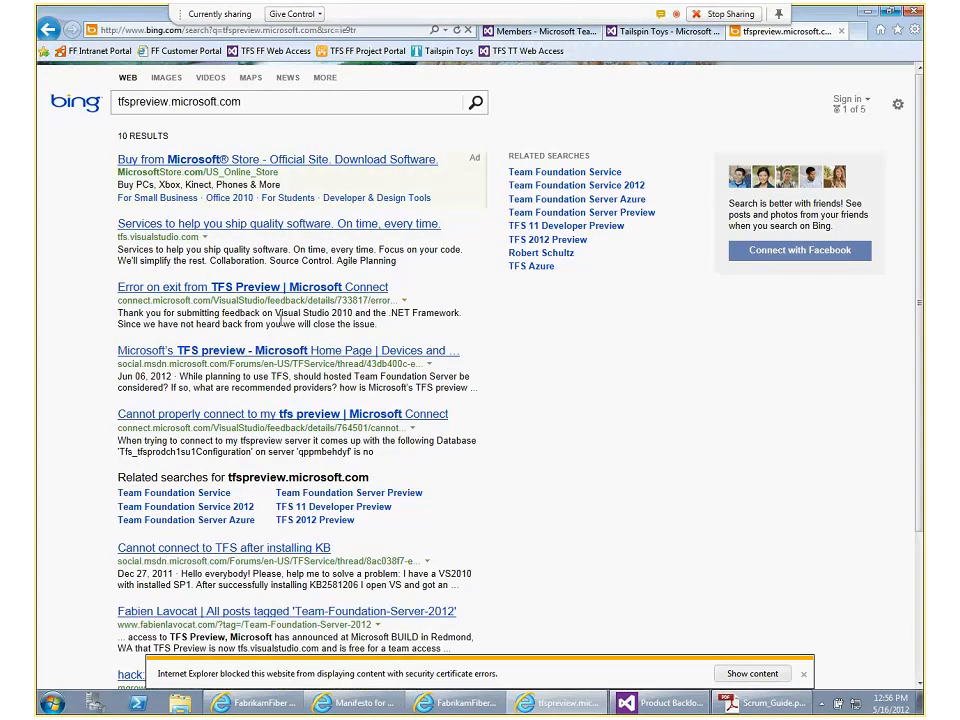
click(110, 29)
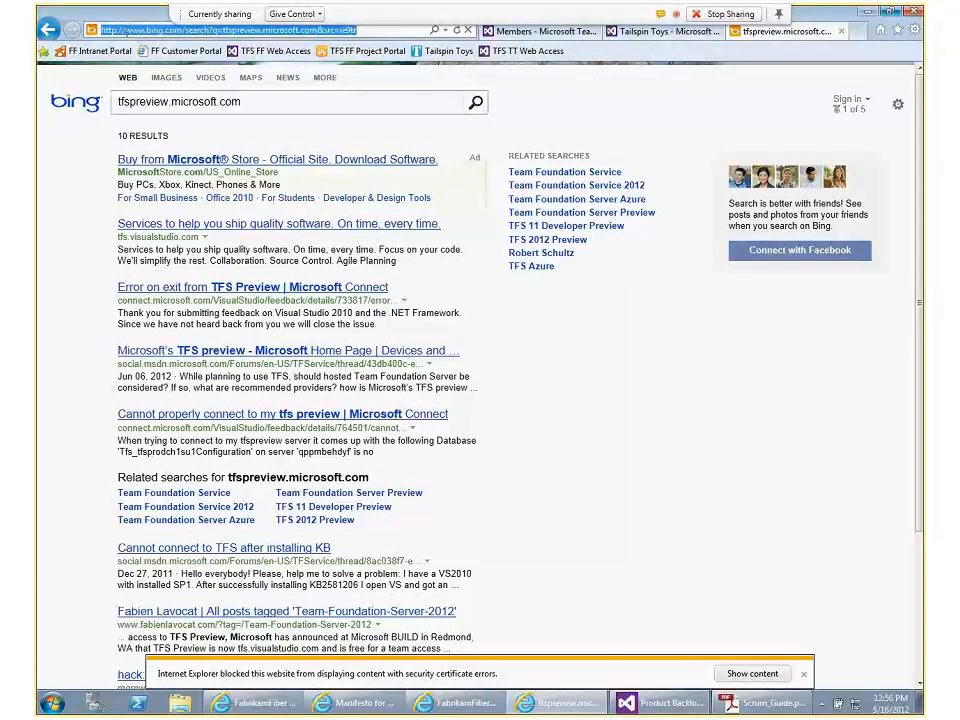
text(tfs)
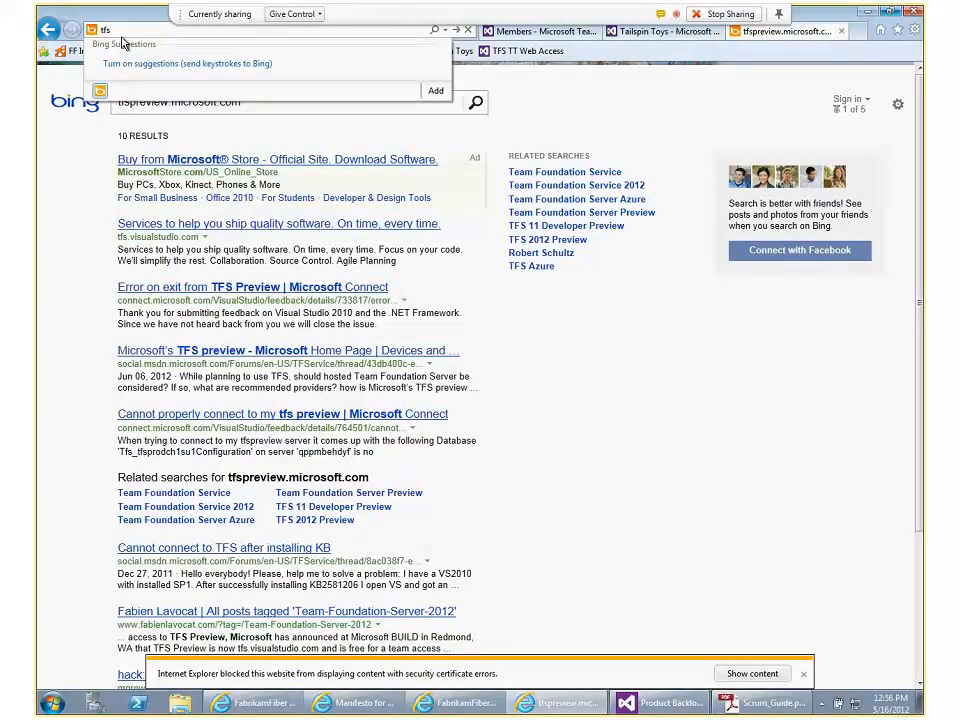
key(BackSpace)
key(BackSpace)
key(BackSpace)
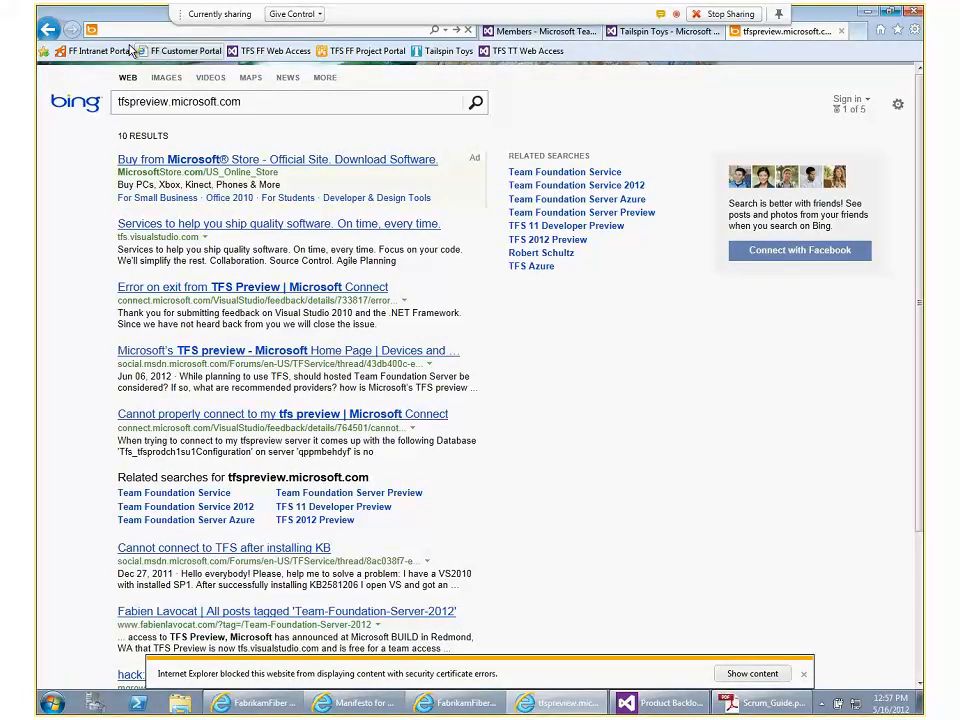
Go to processimprovement.tfspreview.com and continue to the website past the certificate warning
click(127, 30)
text(proces)
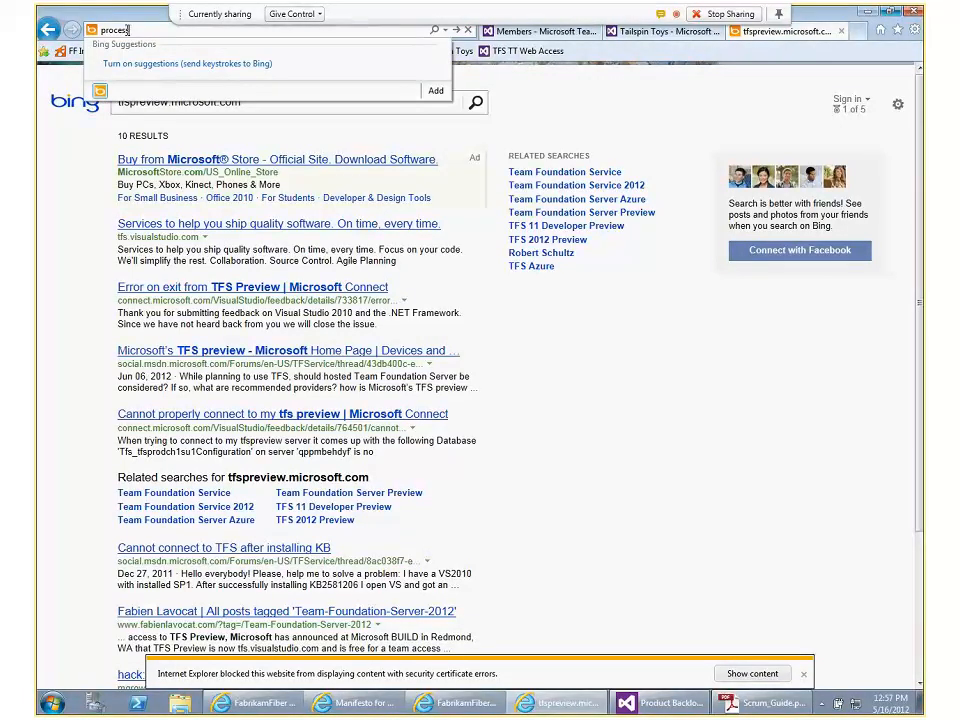
text(simprove)
key(BackSpace)
key(BackSpace)
key(BackSpace)
key(BackSpace)
text(rovement.tfspreview.com)
key(Return)
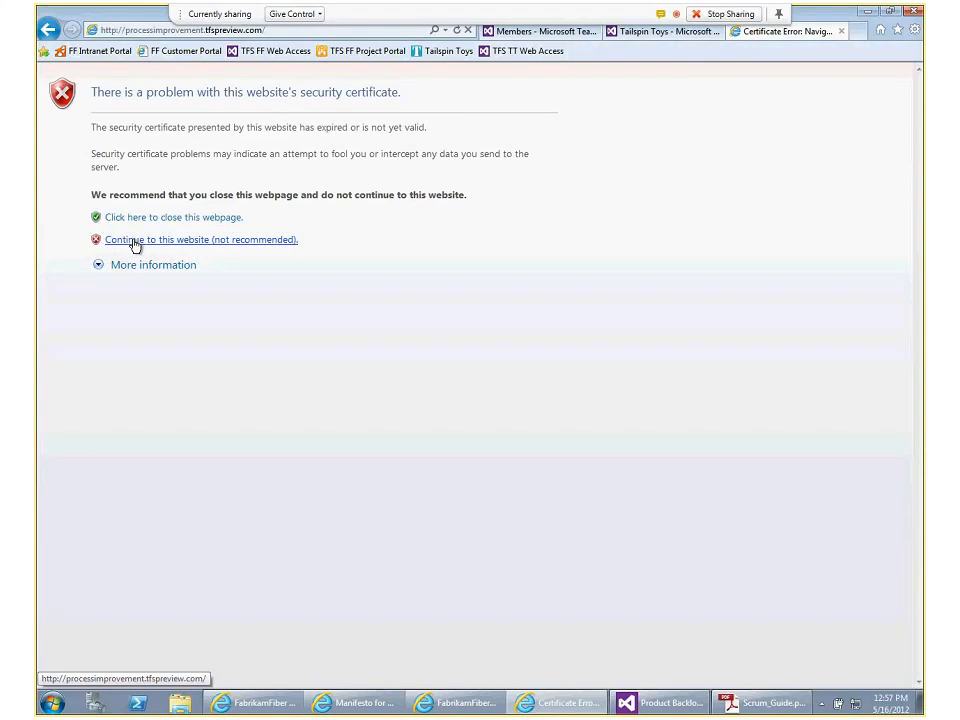
click(136, 241)
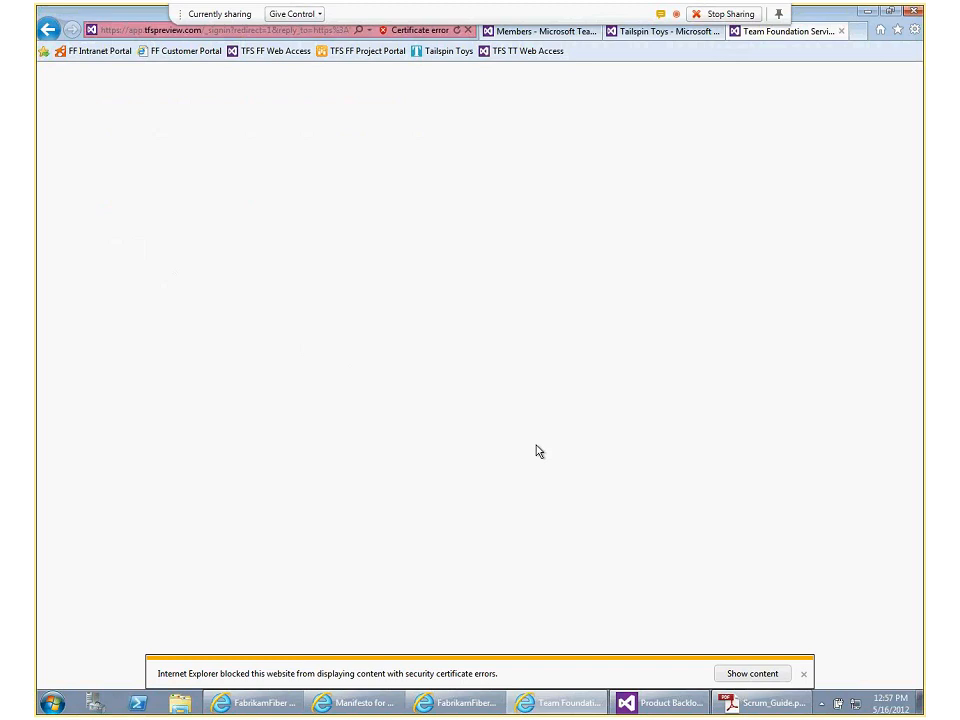
Try to show the blocked content on the Team Foundation Service sign-in page, and close its browser tab
click(752, 674)
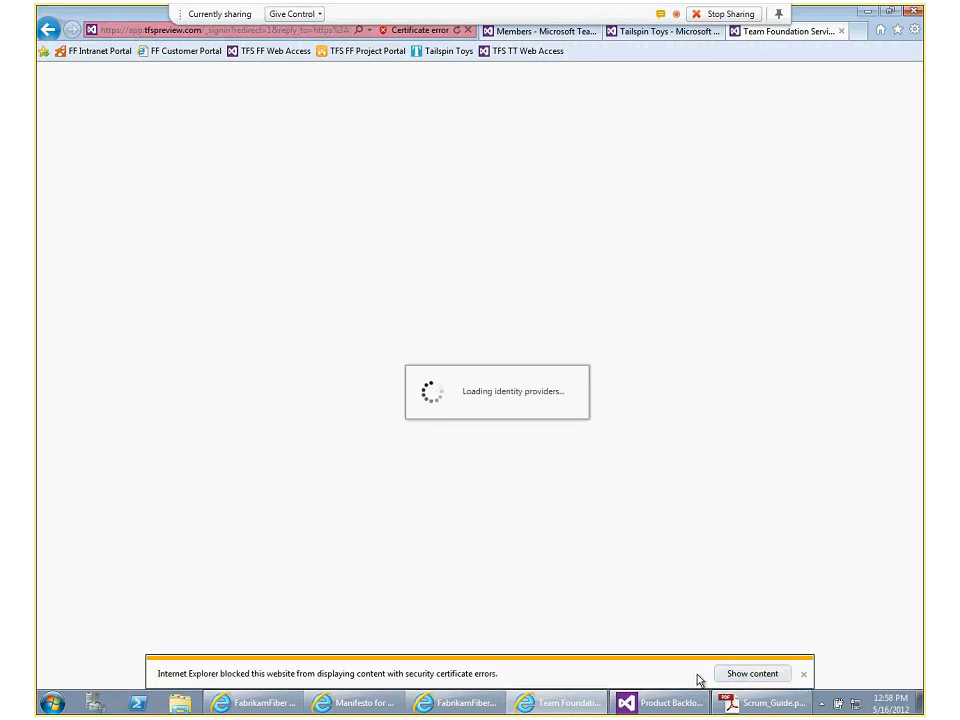
click(752, 677)
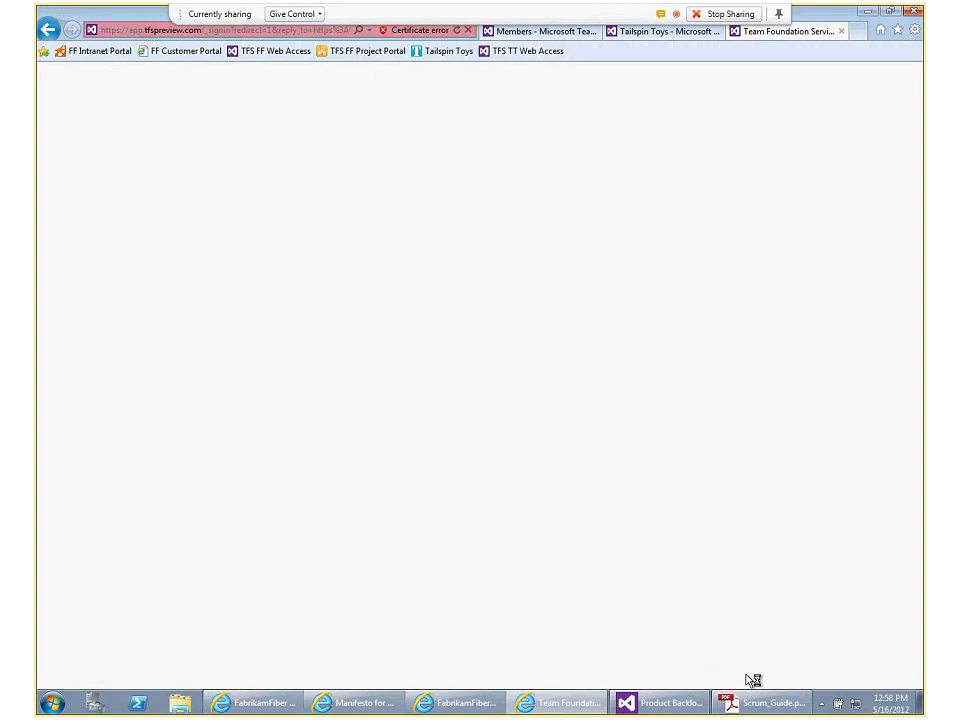
click(746, 677)
click(746, 677)
click(746, 677)
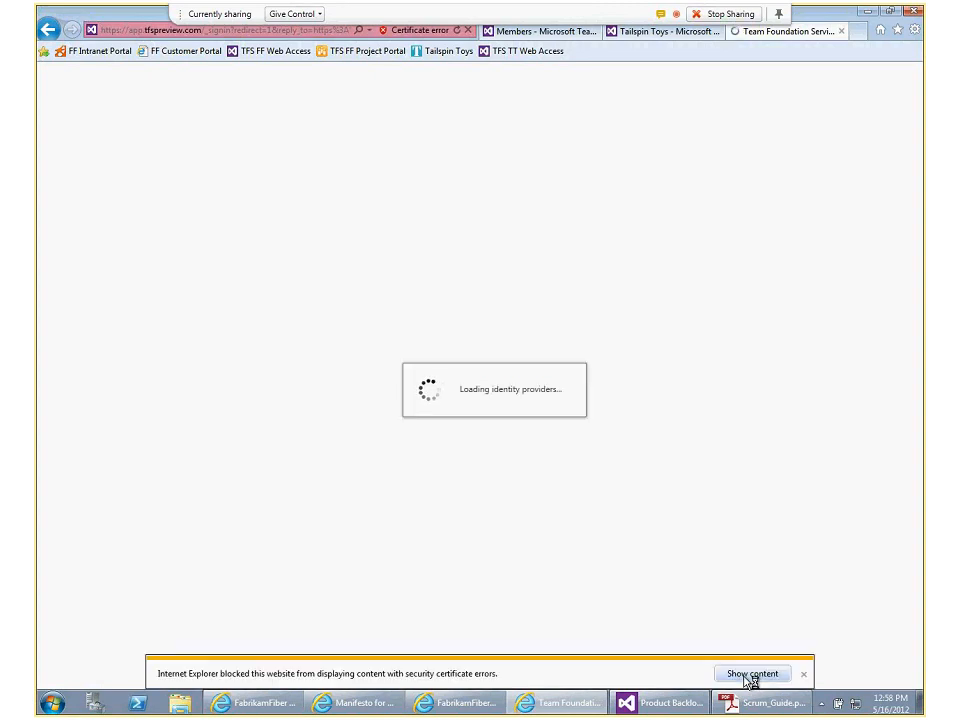
click(748, 676)
click(746, 677)
click(746, 677)
click(746, 675)
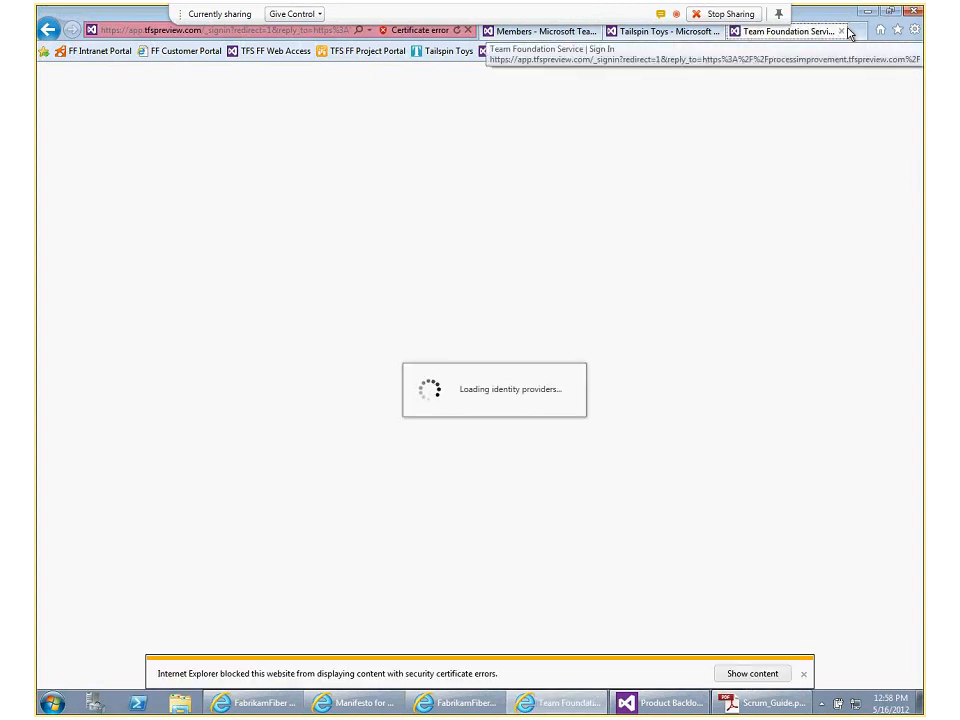
click(842, 34)
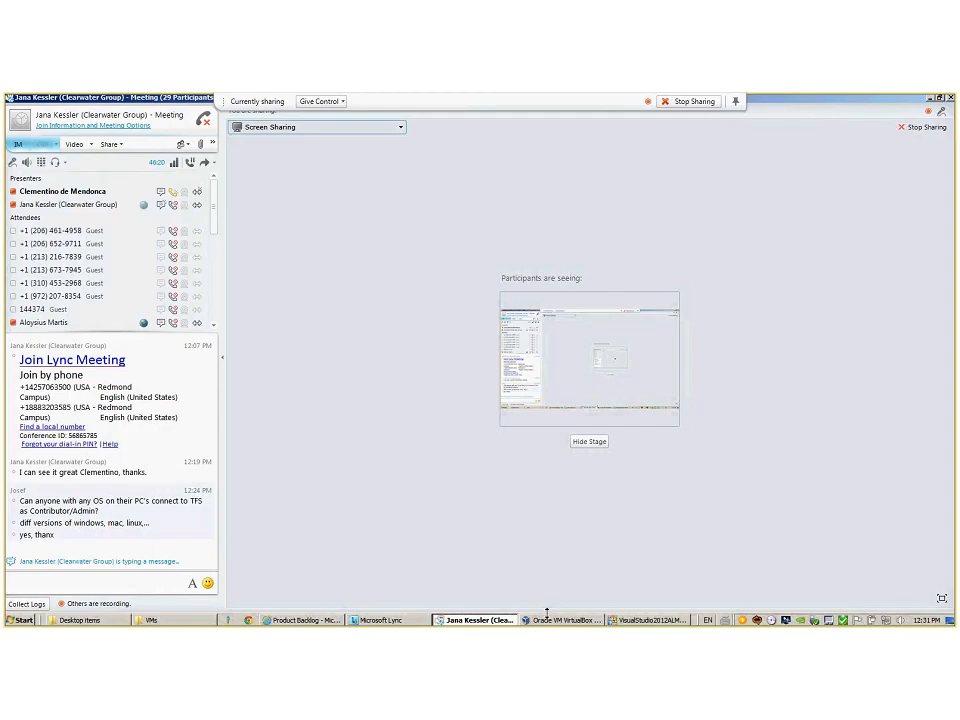
Minimize the meeting window to reach the AgilePlus project in the browser, open its home overview and examine the team members' accounts
click(929, 101)
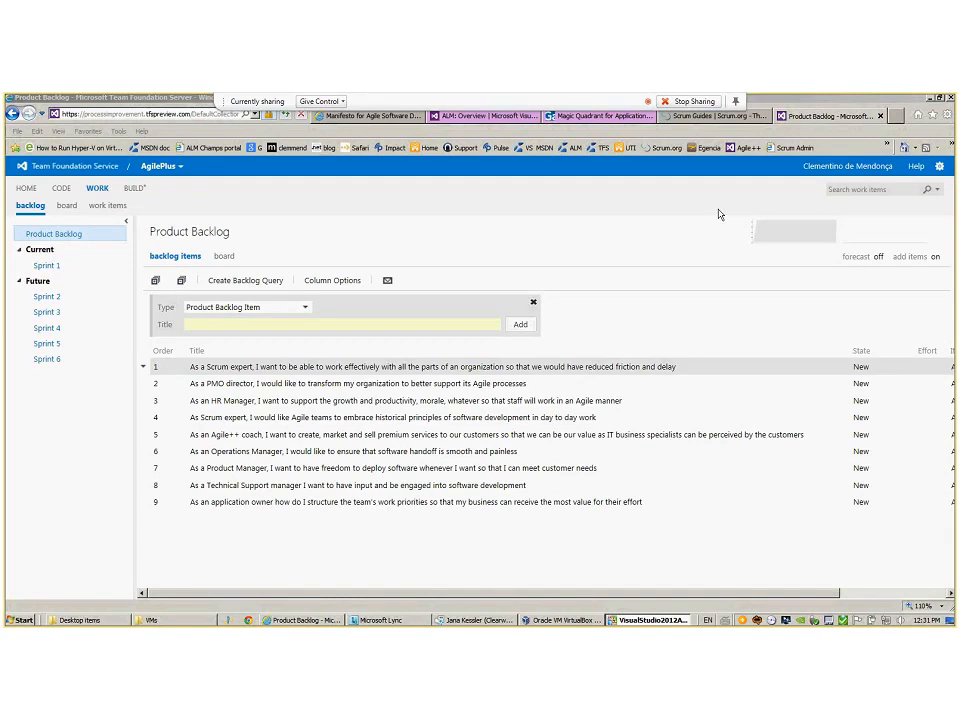
click(176, 177)
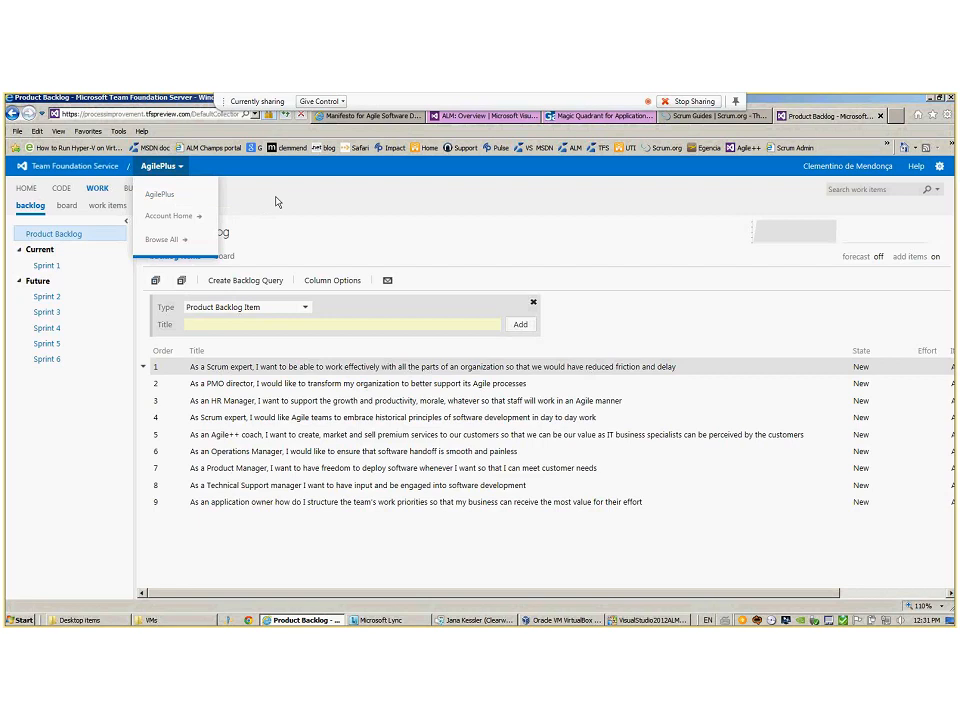
click(26, 188)
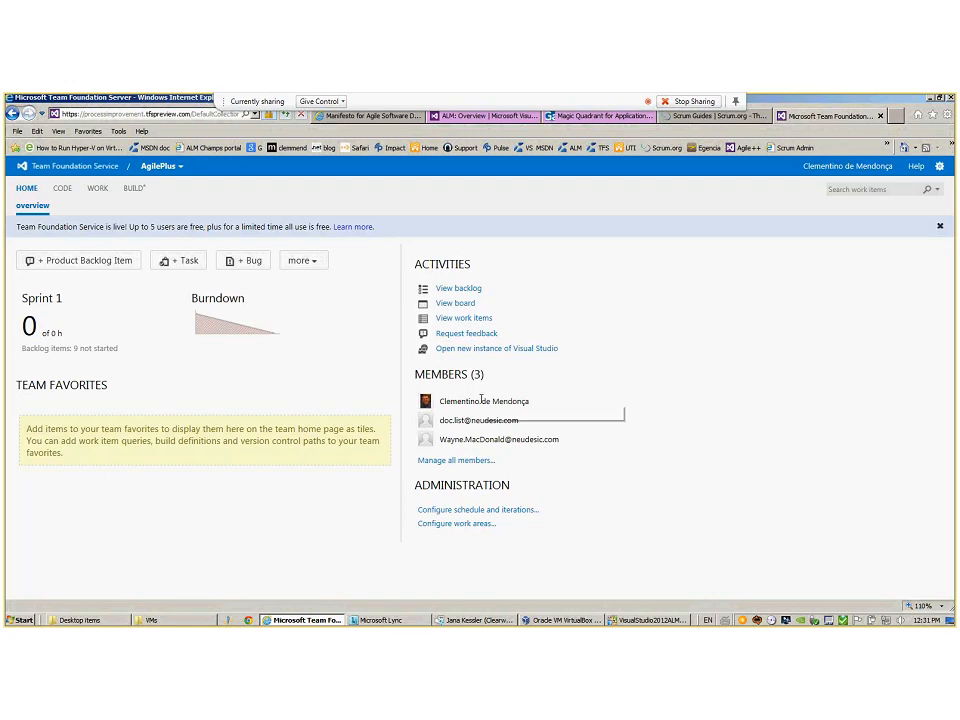
mouse_move(483, 402)
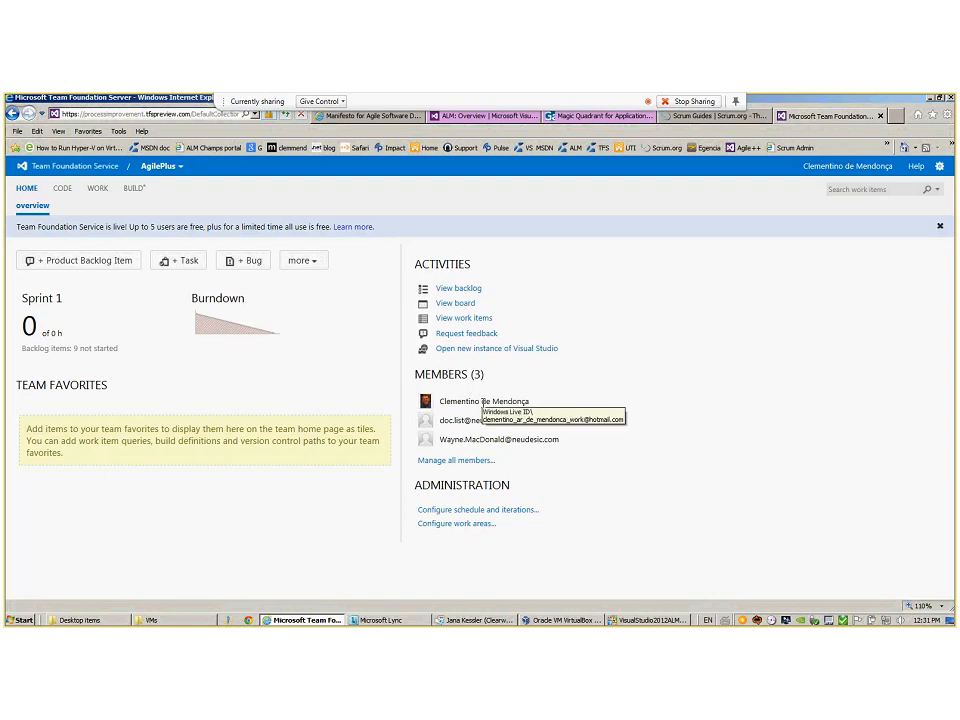
key(ctrl+Tab)
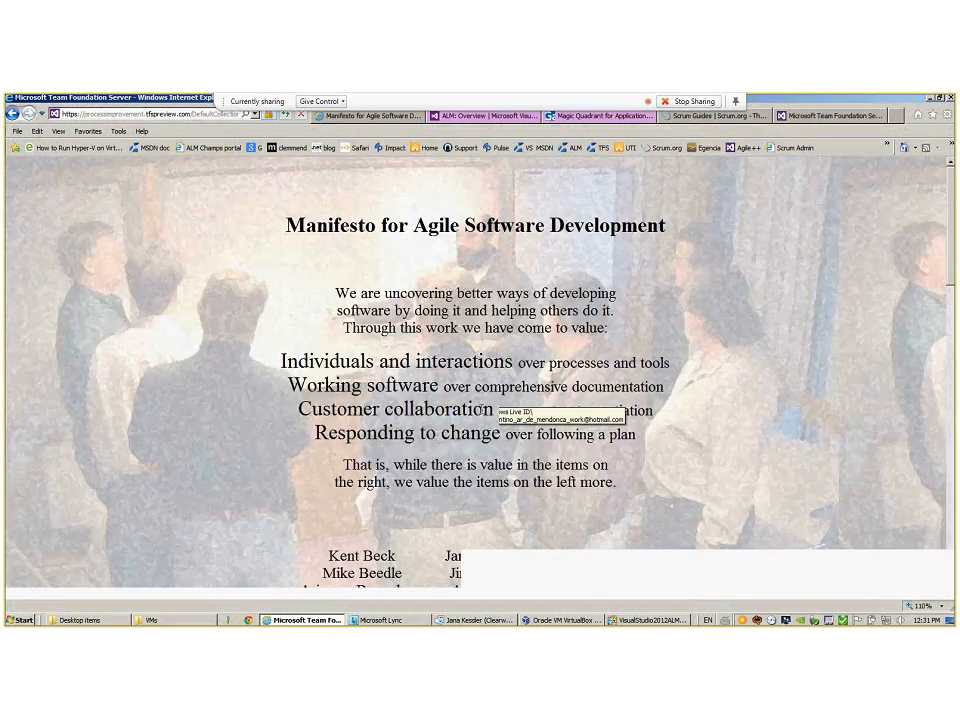
click(826, 117)
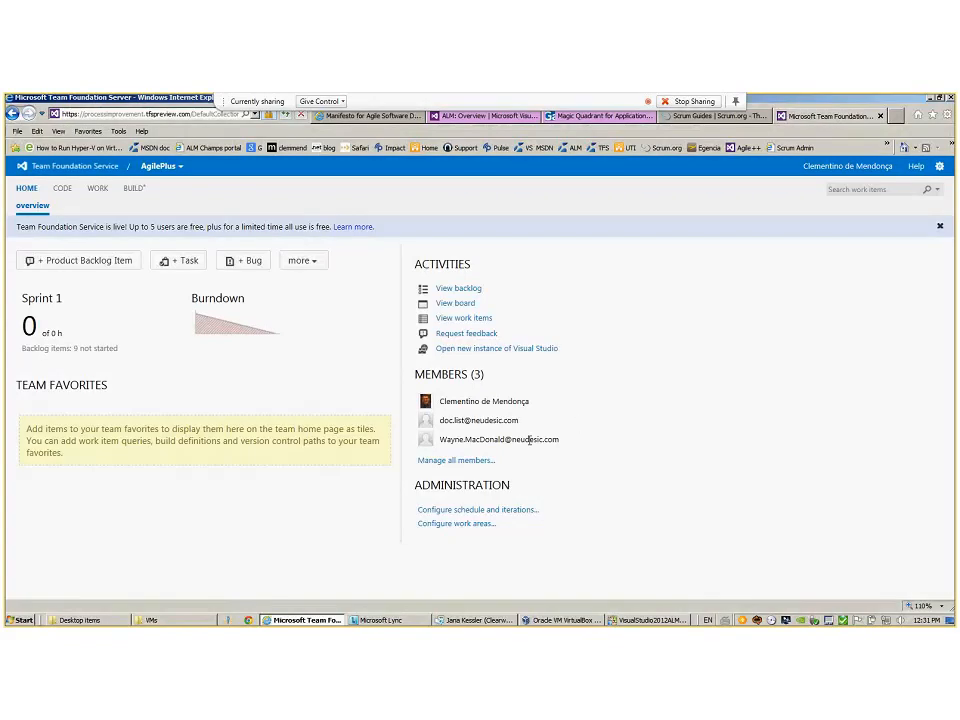
Highlight the last AgilePlus member's account, and switch the Lync meeting's screen sharing to the desktop showing the Tailspin Toys home page
drag(541, 438, 548, 476)
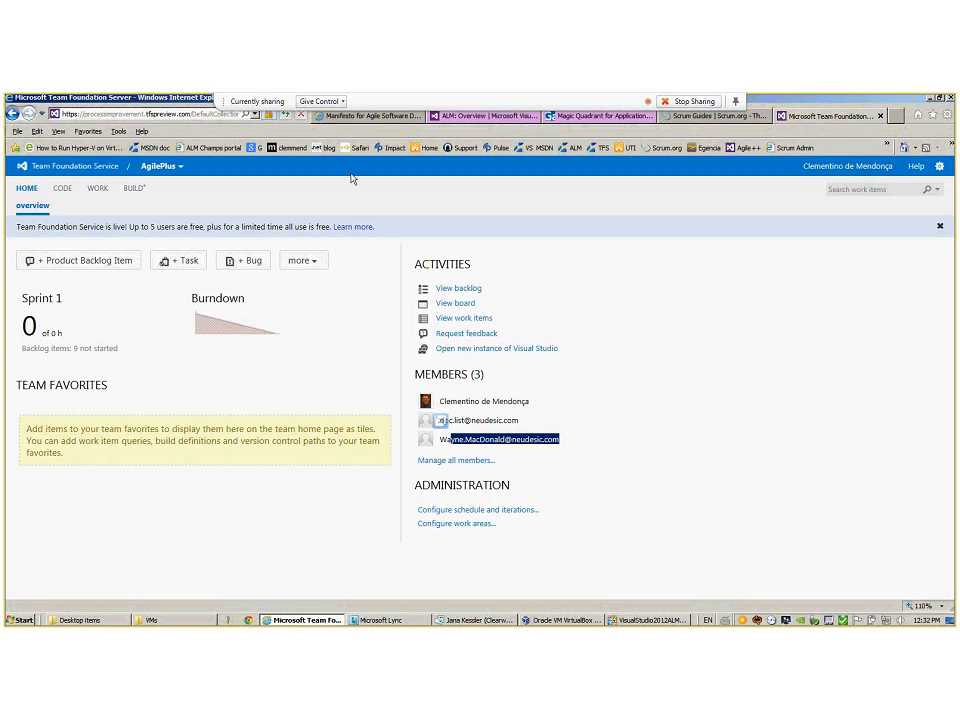
key(alt+Tab)
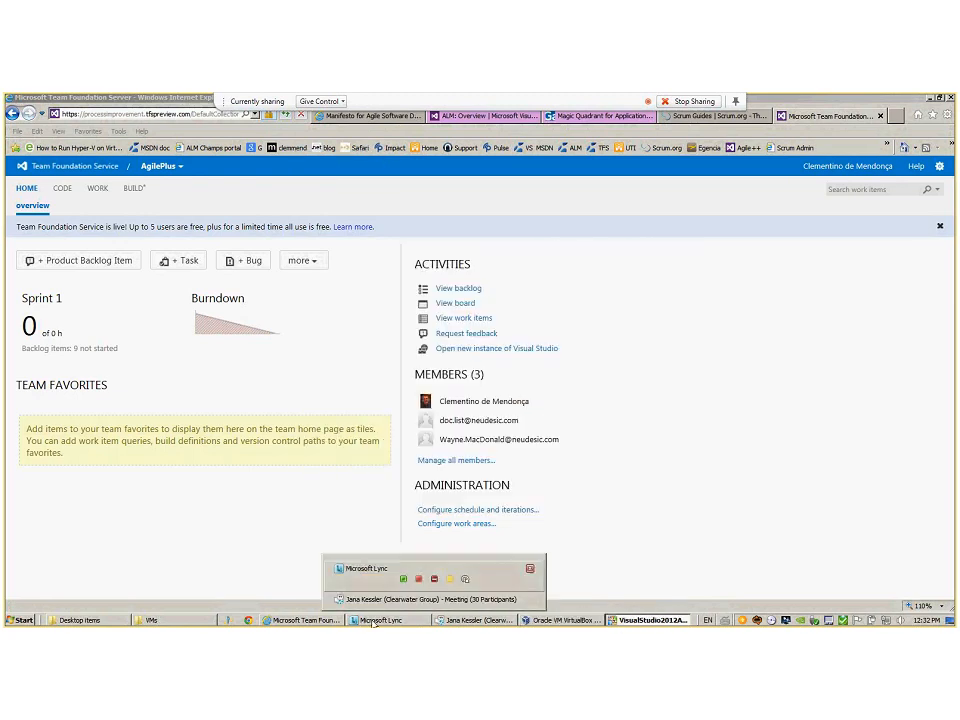
click(441, 618)
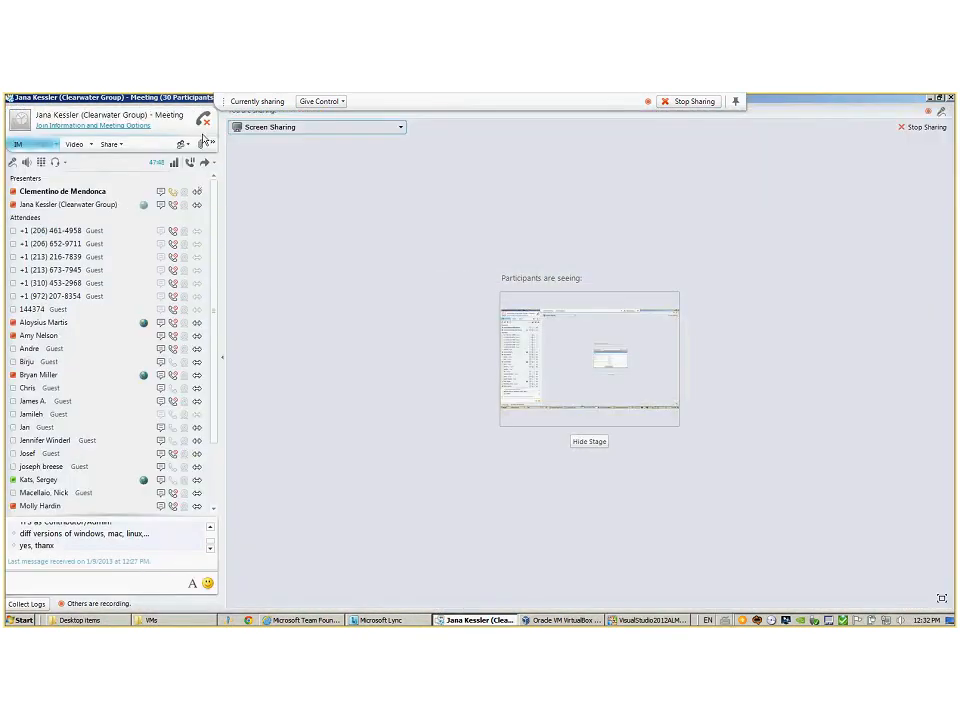
click(112, 144)
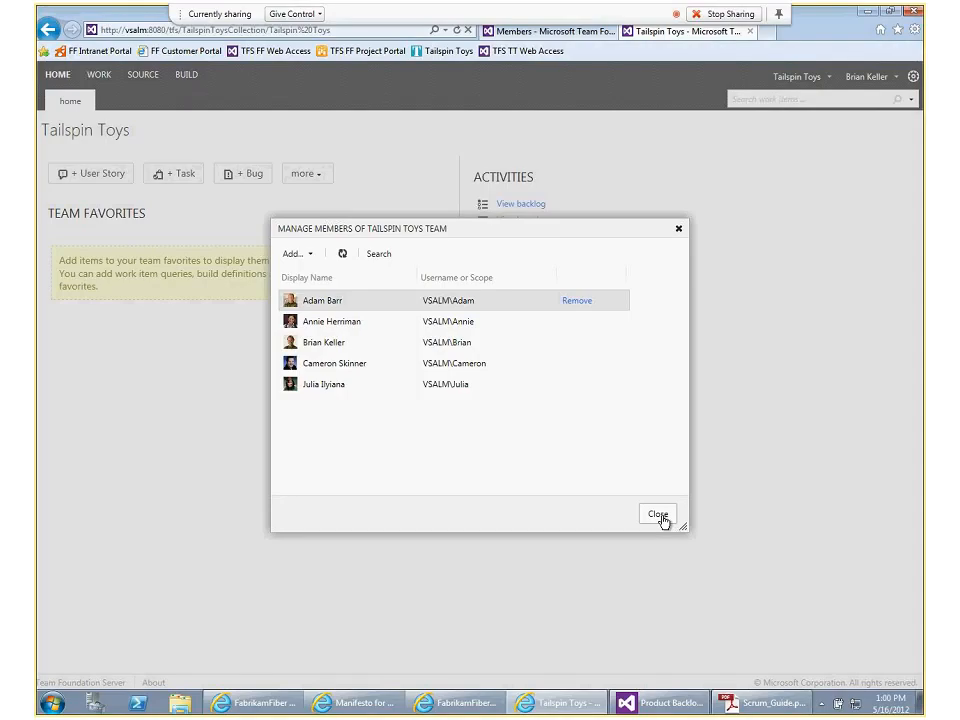
click(658, 515)
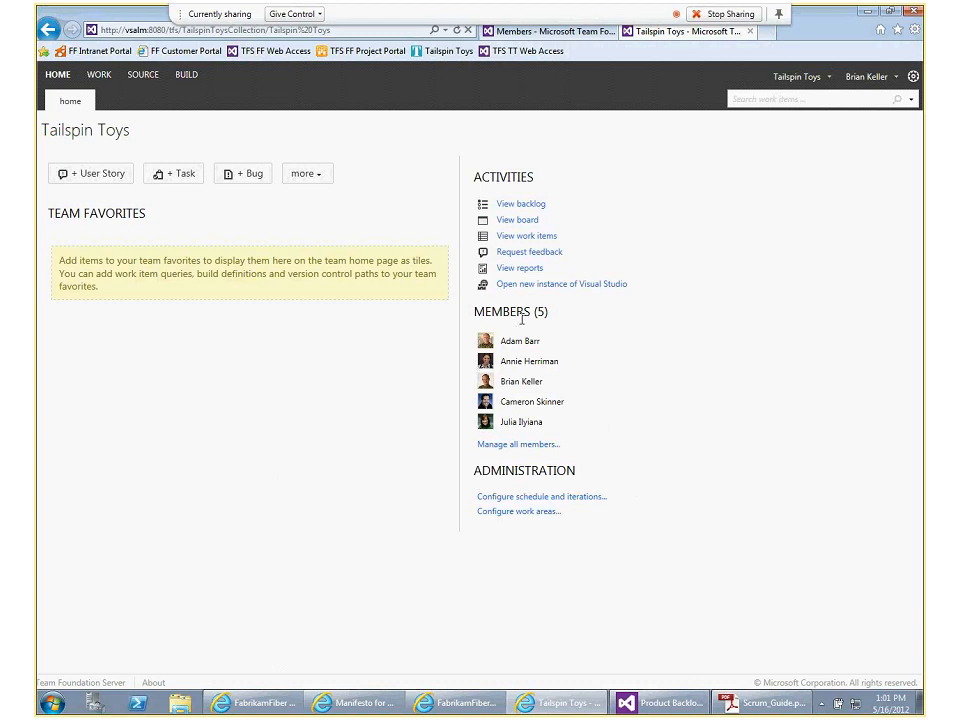
Examine the additional work item types offered for creation on the Tailspin Toys home page, and close the list
click(314, 175)
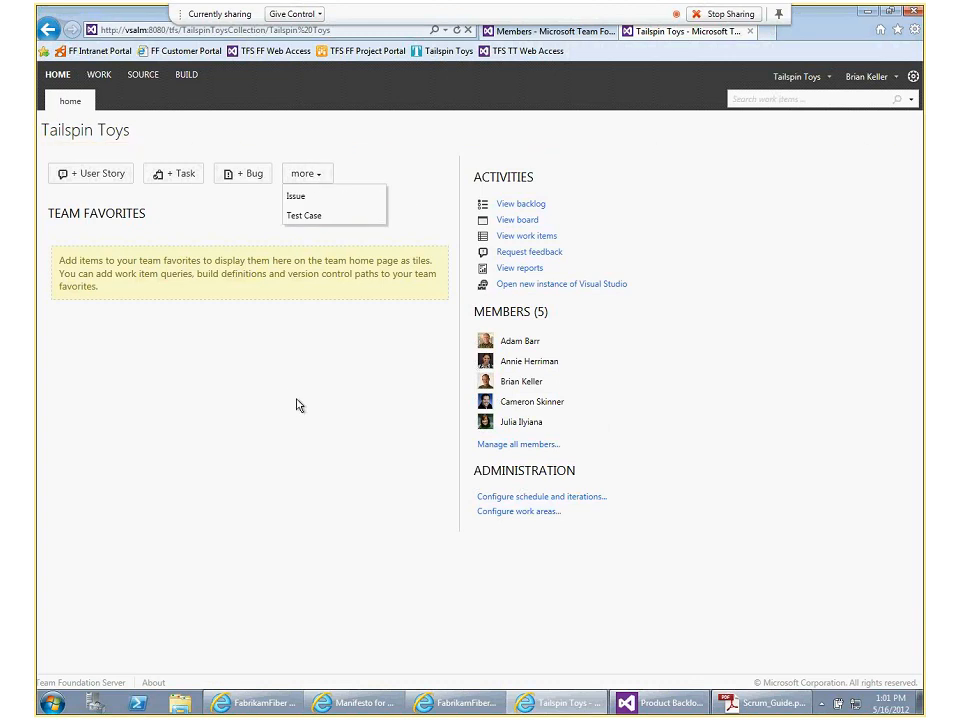
click(176, 412)
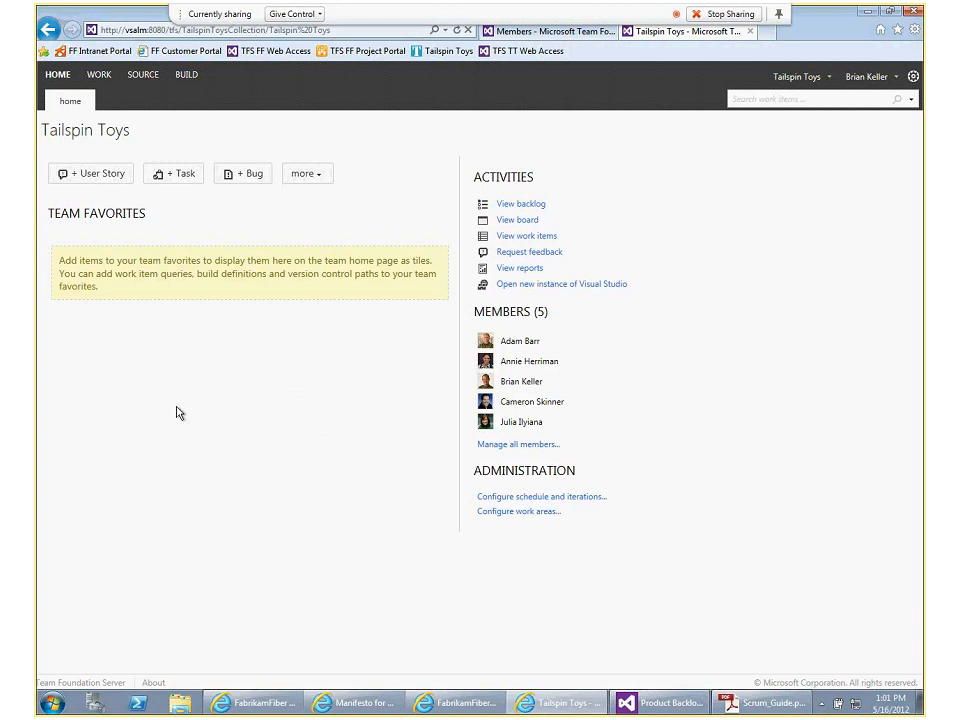
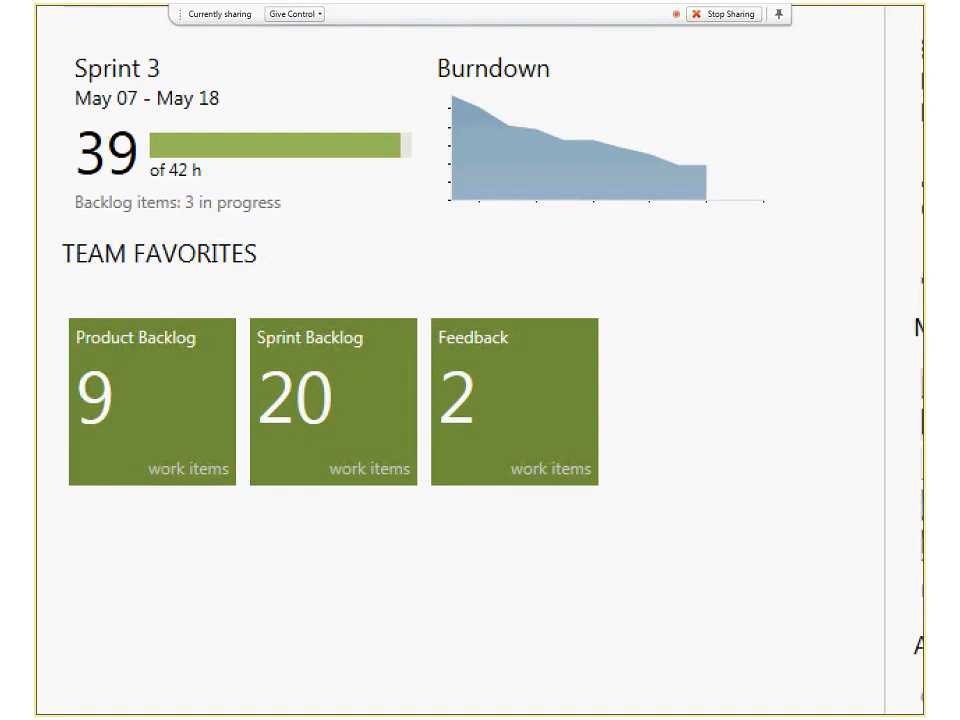
Zoom in on the FabrikamFiber team home page and mark the Product Backlog and Sprint Backlog favorite tiles with red annotations
drag(56, 289, 163, 458)
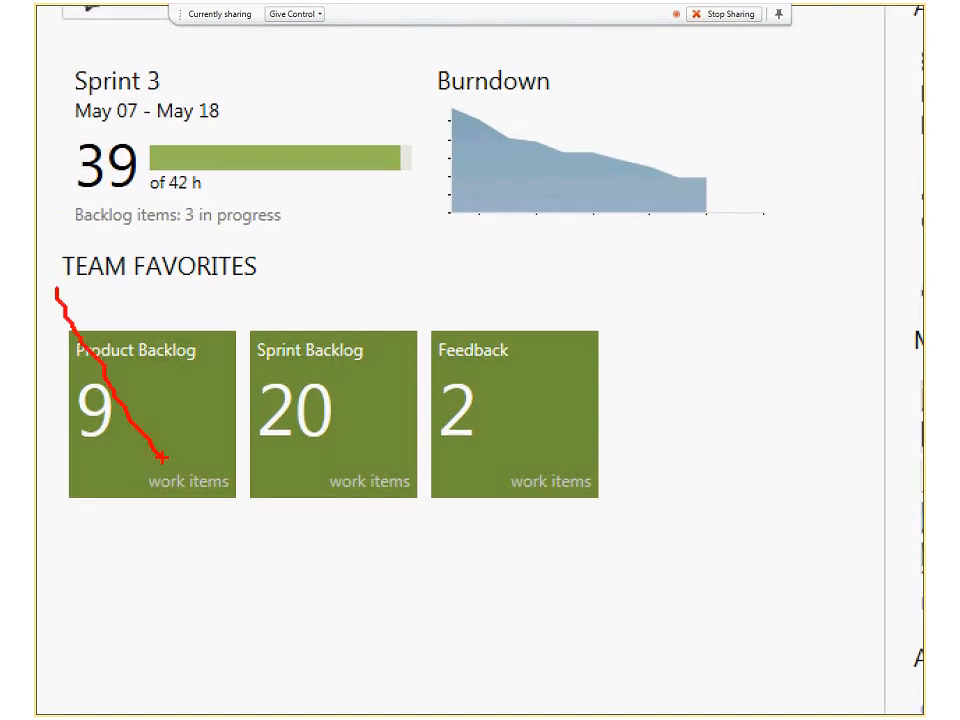
key(Escape)
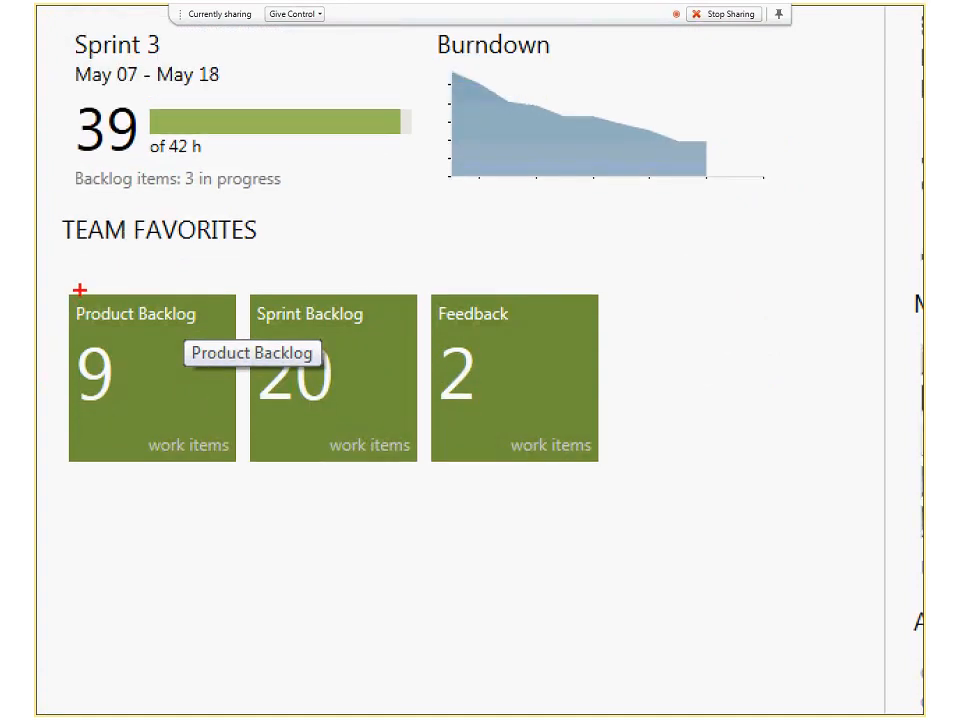
mouse_move(58, 285)
mouse_down()
mouse_move(122, 378)
mouse_move(249, 479)
mouse_up()
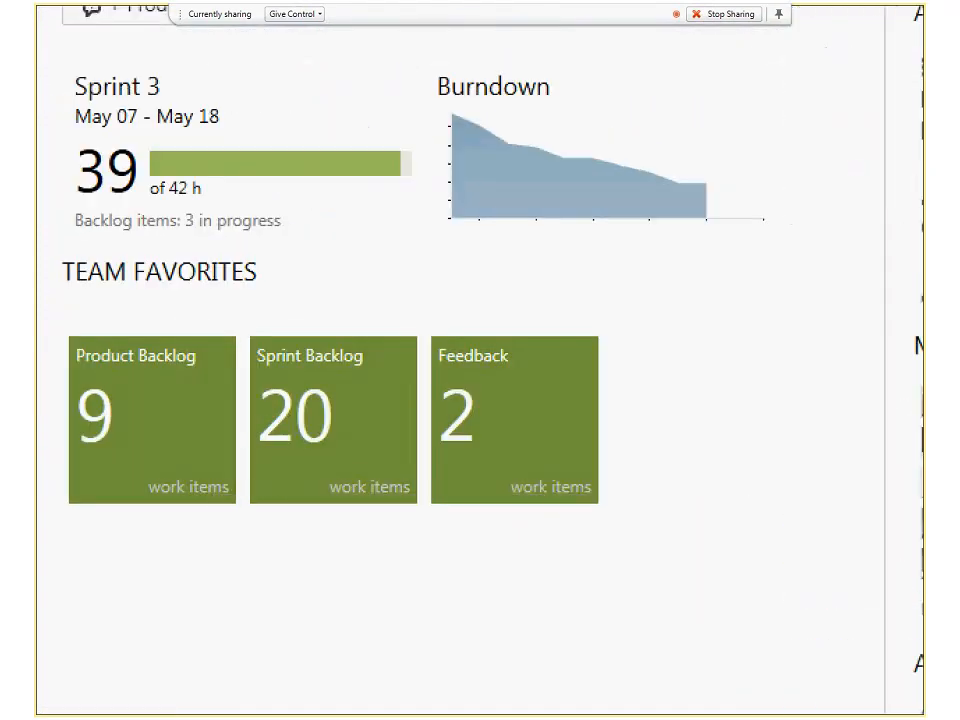
click(139, 336)
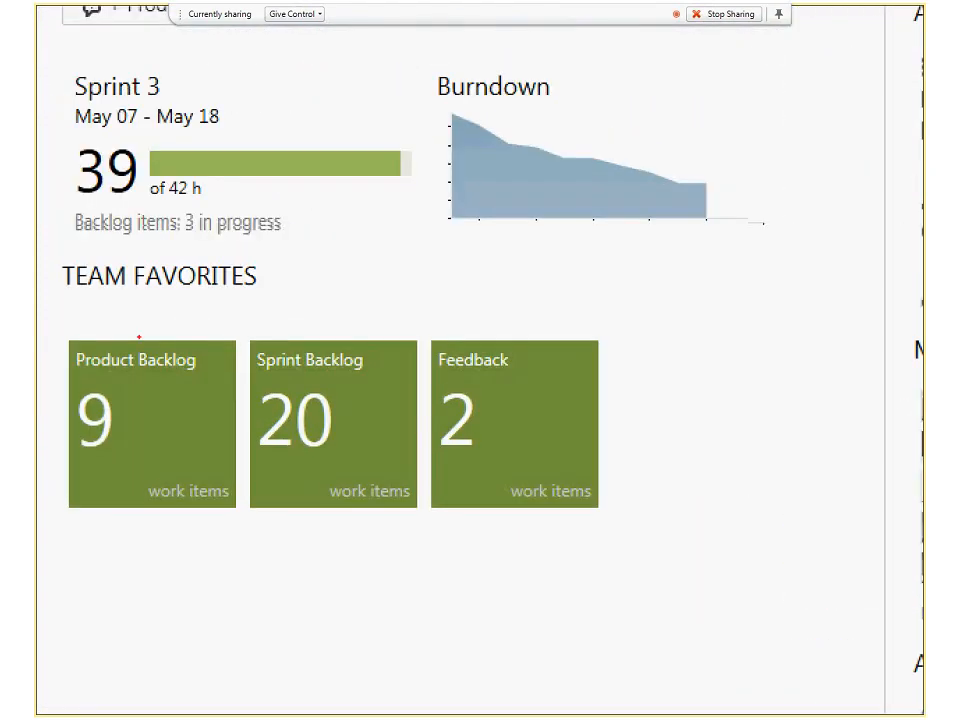
drag(251, 306, 416, 517)
key(Escape)
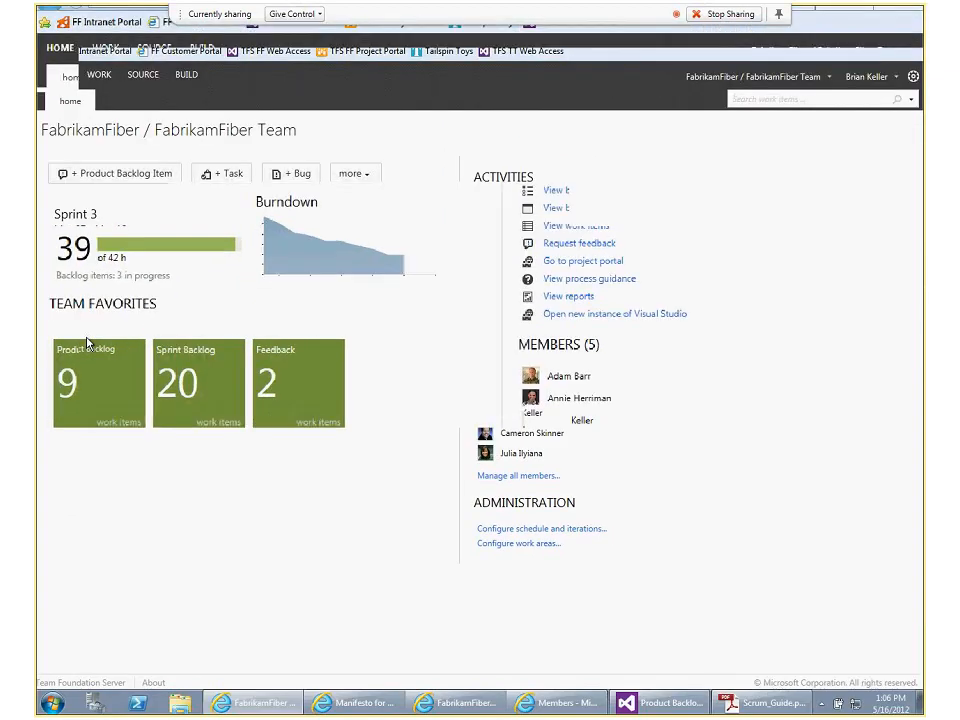
mouse_move(62, 248)
mouse_down()
mouse_move(193, 431)
mouse_move(276, 489)
mouse_up()
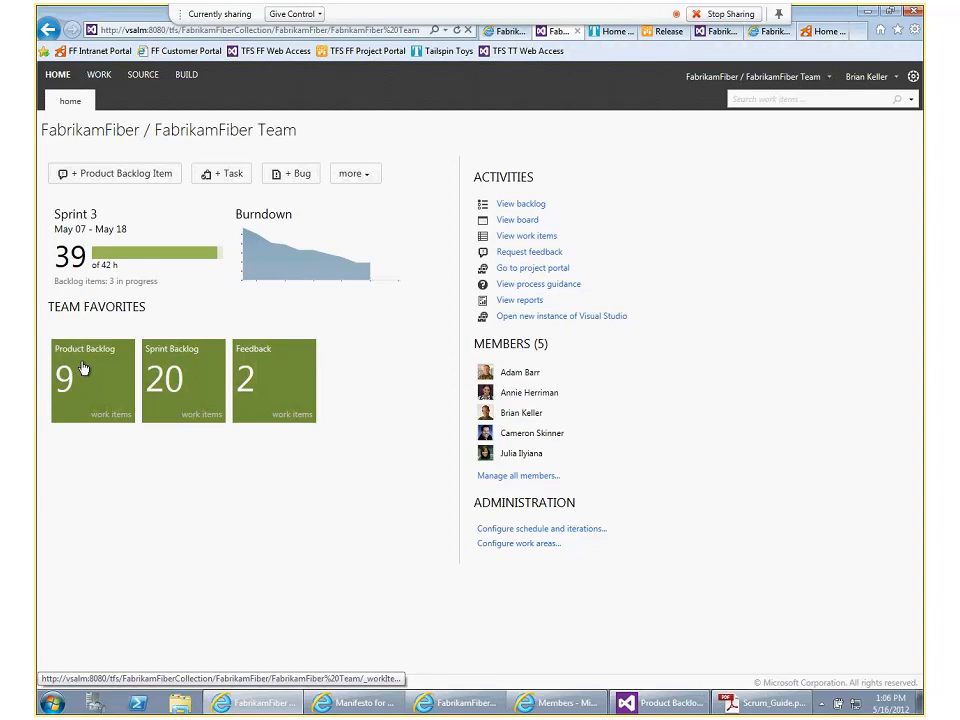
Open the Product Backlog query from the team favorites and widen its Work Item Type column to show the full type names
click(83, 369)
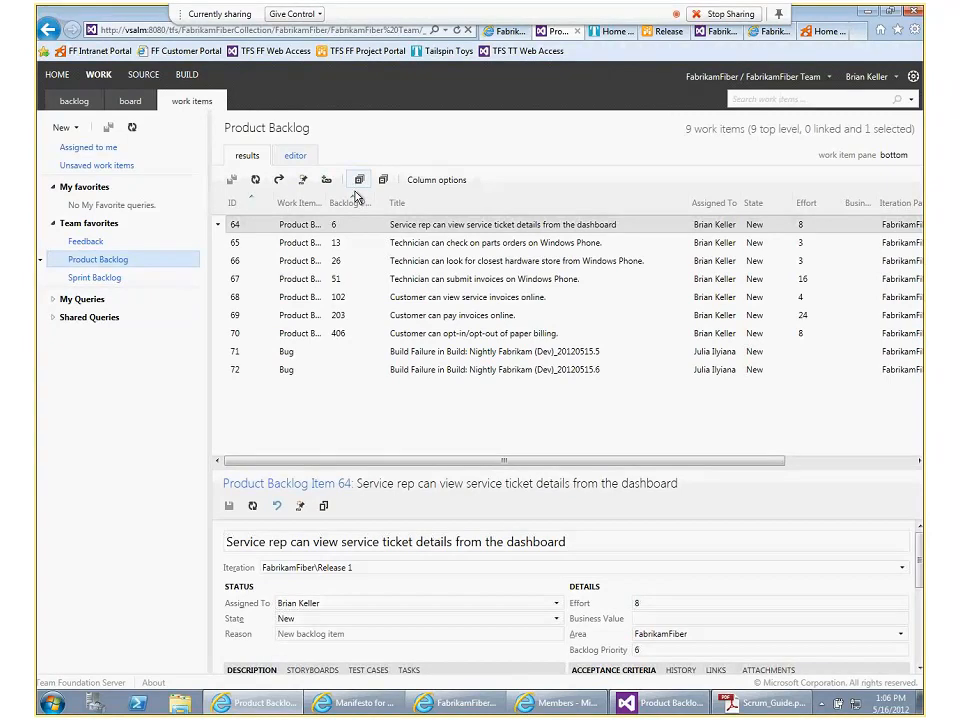
drag(328, 202, 384, 207)
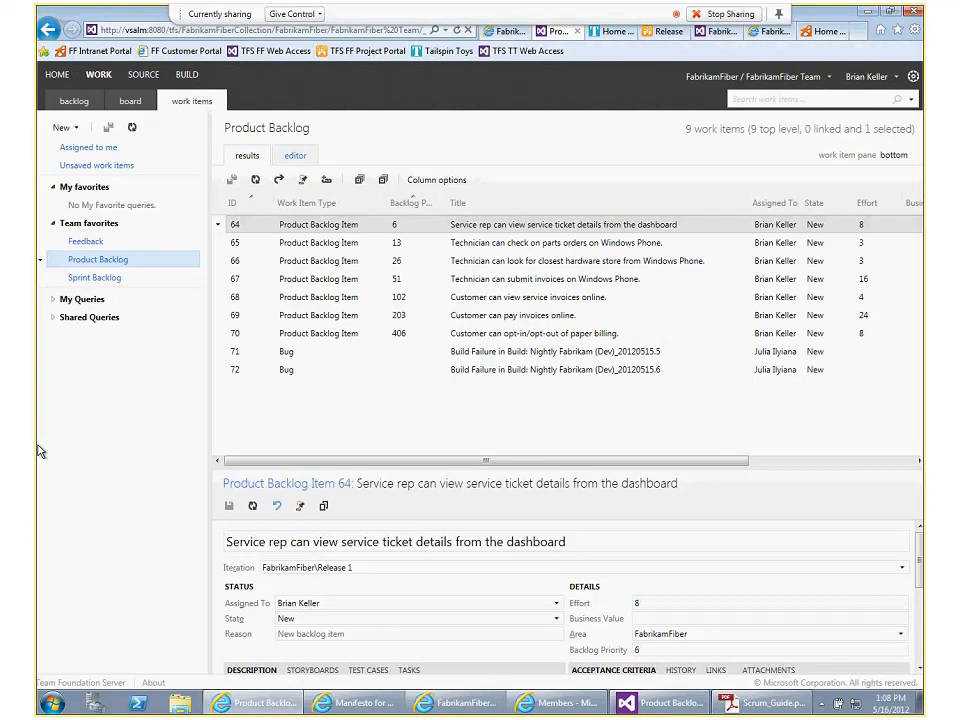
Open Product Backlog Item 64 from the query results and examine its description, storyboards, test cases and tasks
double_click(283, 229)
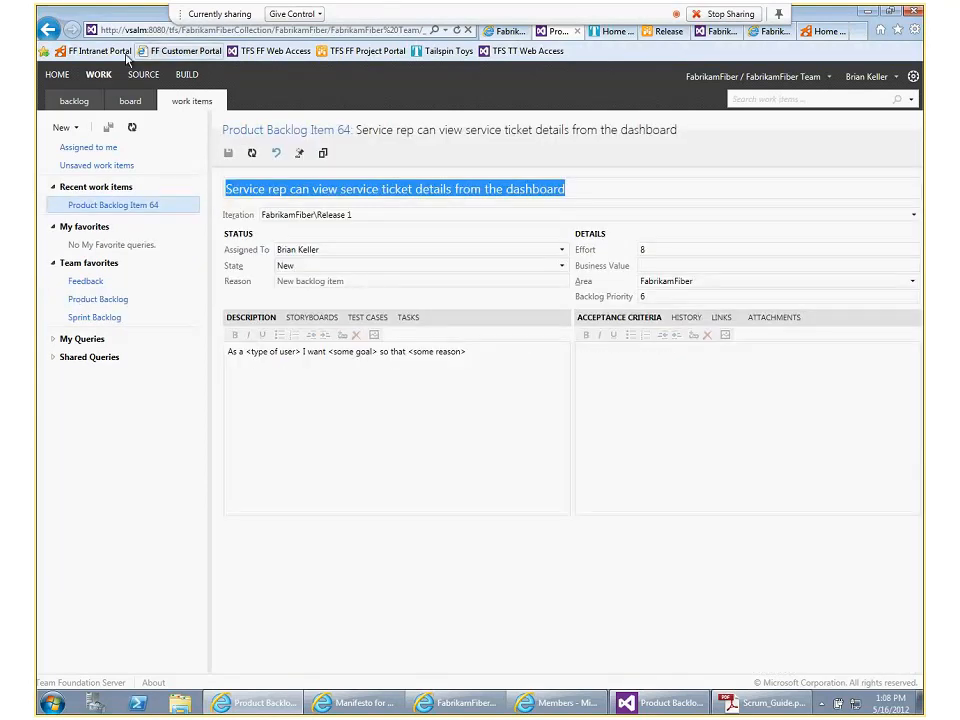
click(373, 428)
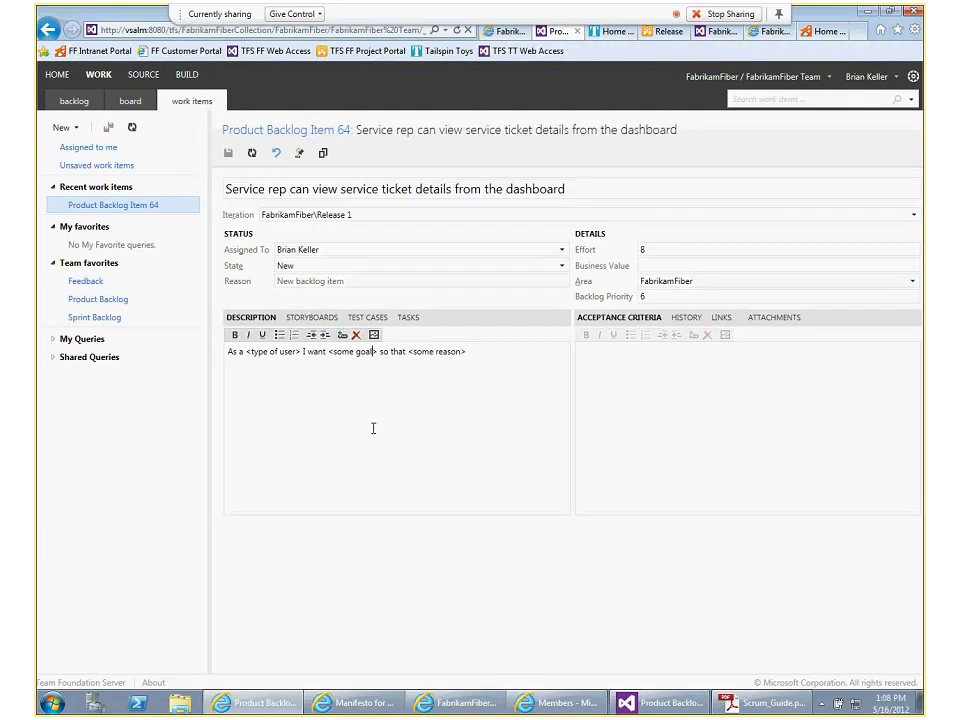
click(302, 320)
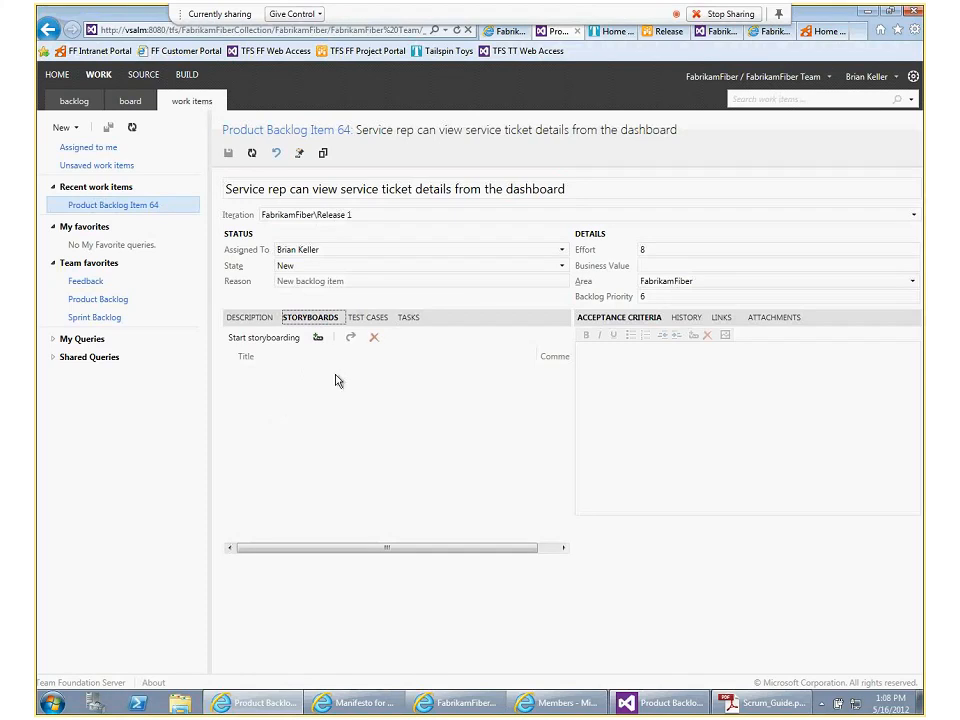
click(378, 320)
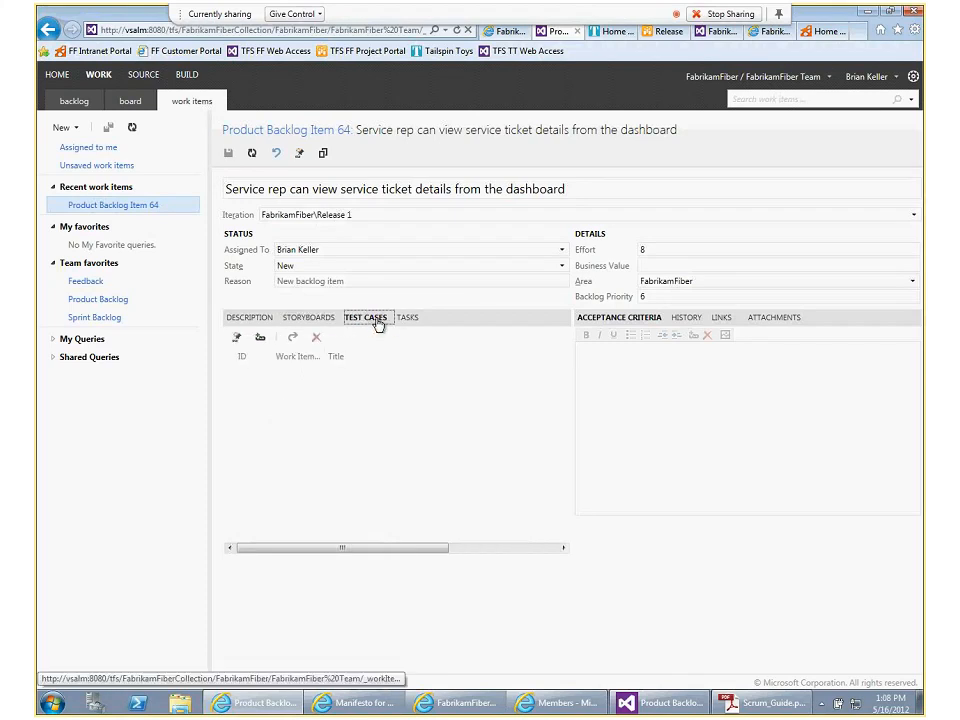
click(406, 319)
click(407, 318)
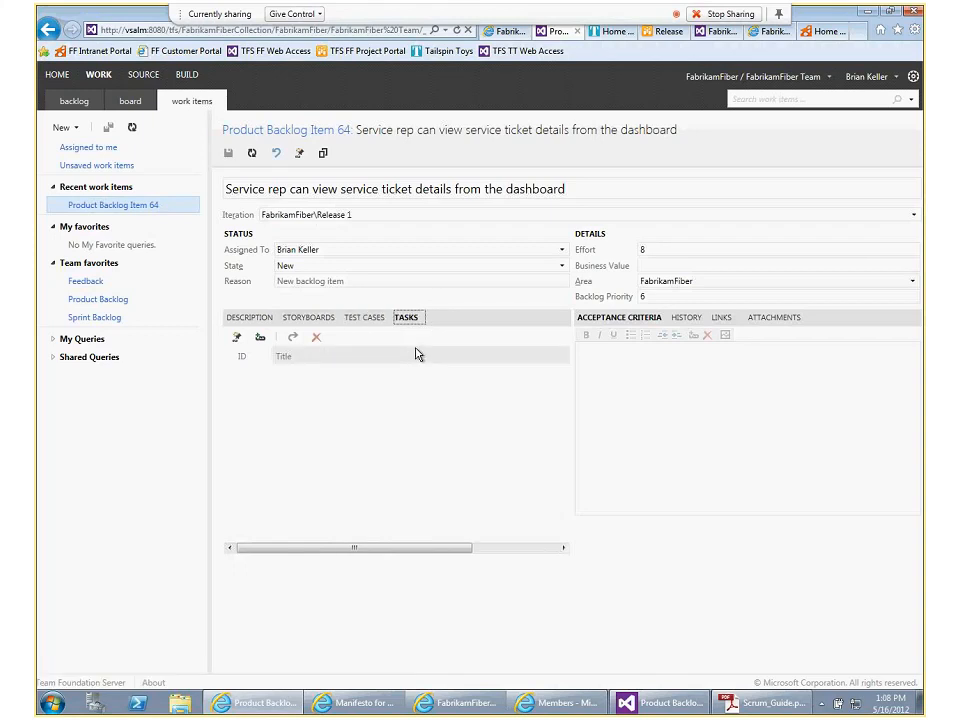
Examine the acceptance criteria, history and links of Product Backlog Item 64, and return to the team home page
click(616, 320)
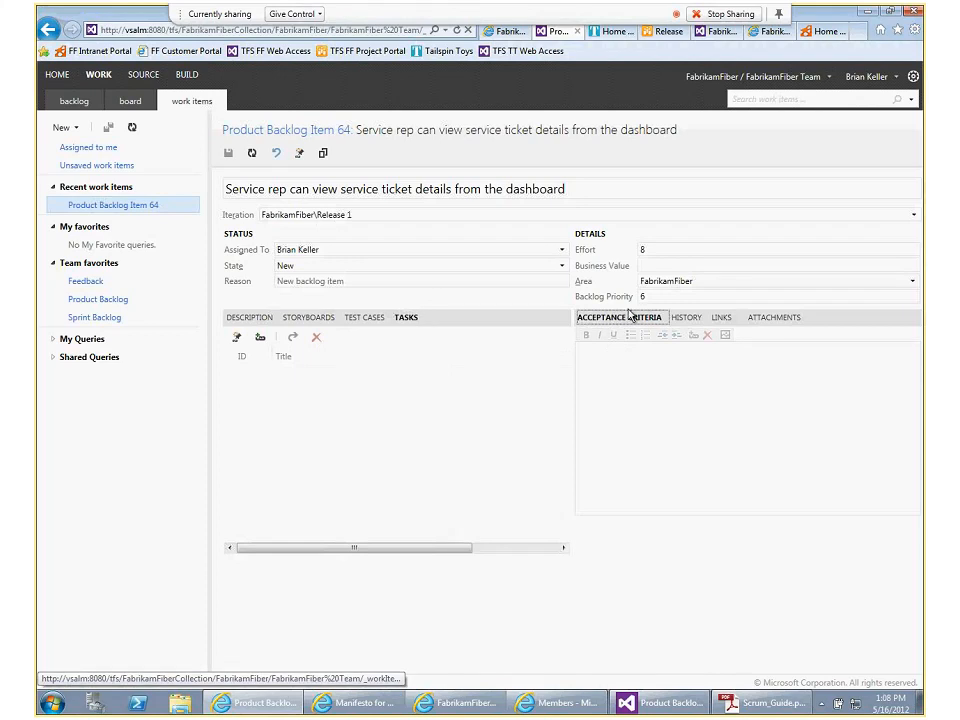
click(689, 319)
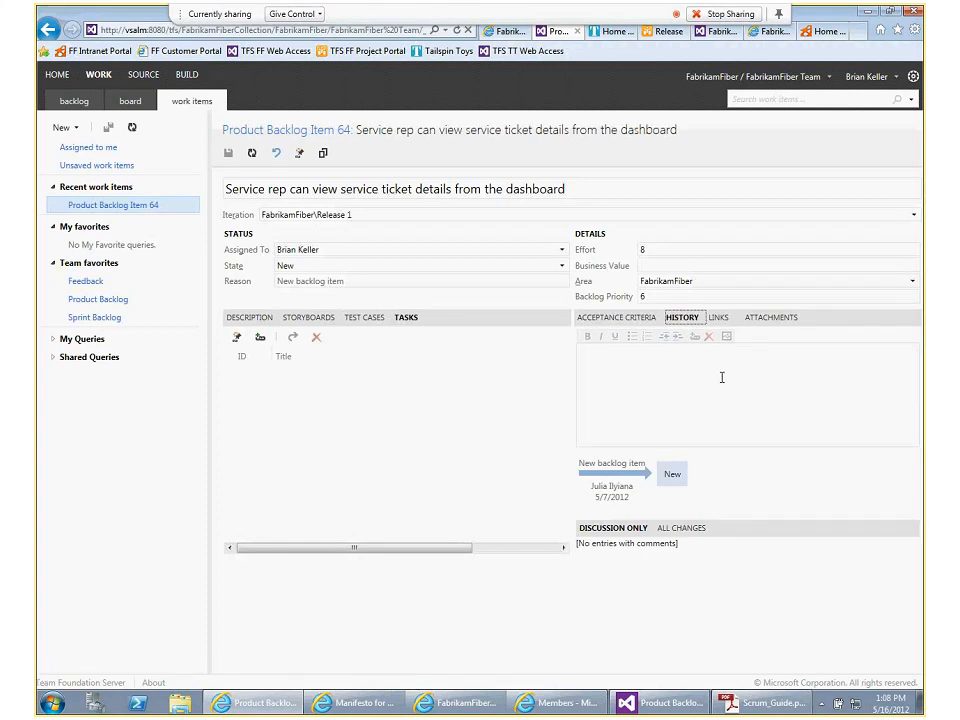
click(716, 319)
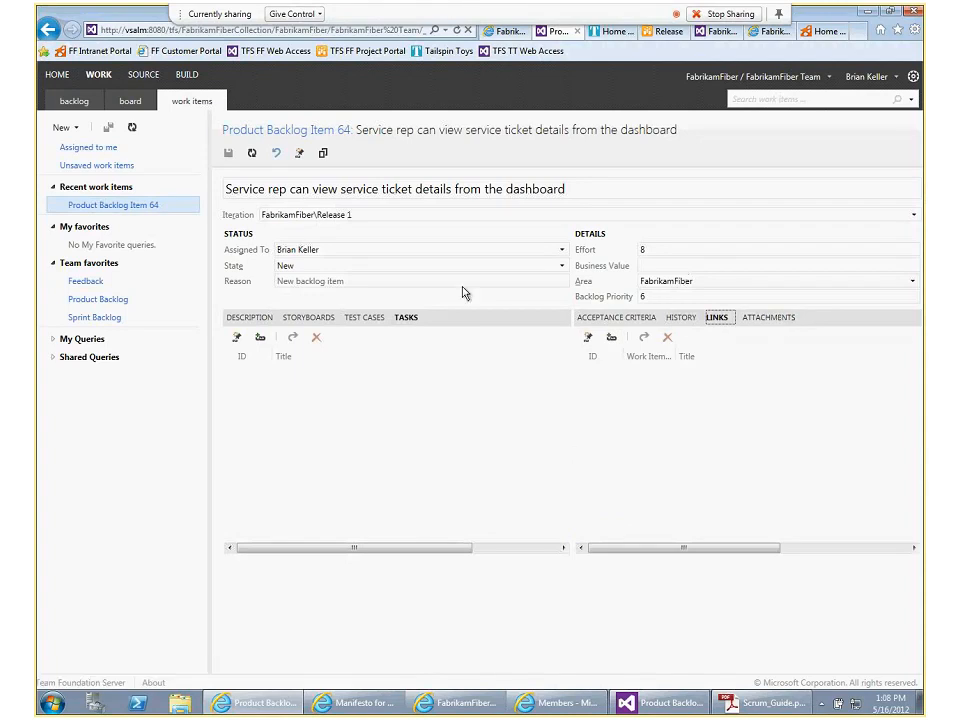
click(50, 34)
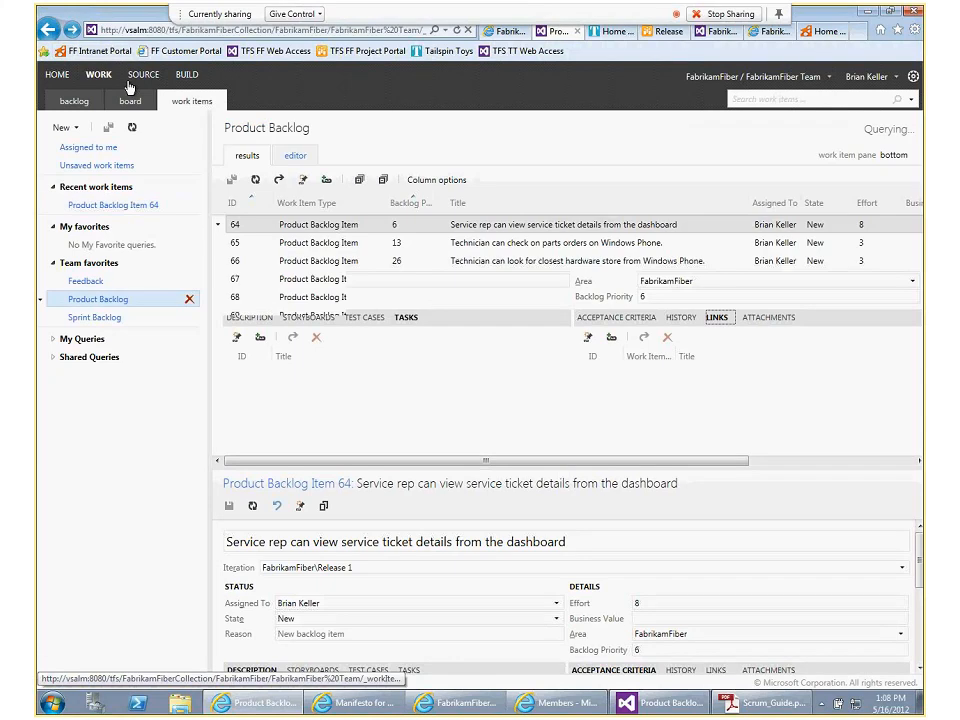
click(46, 34)
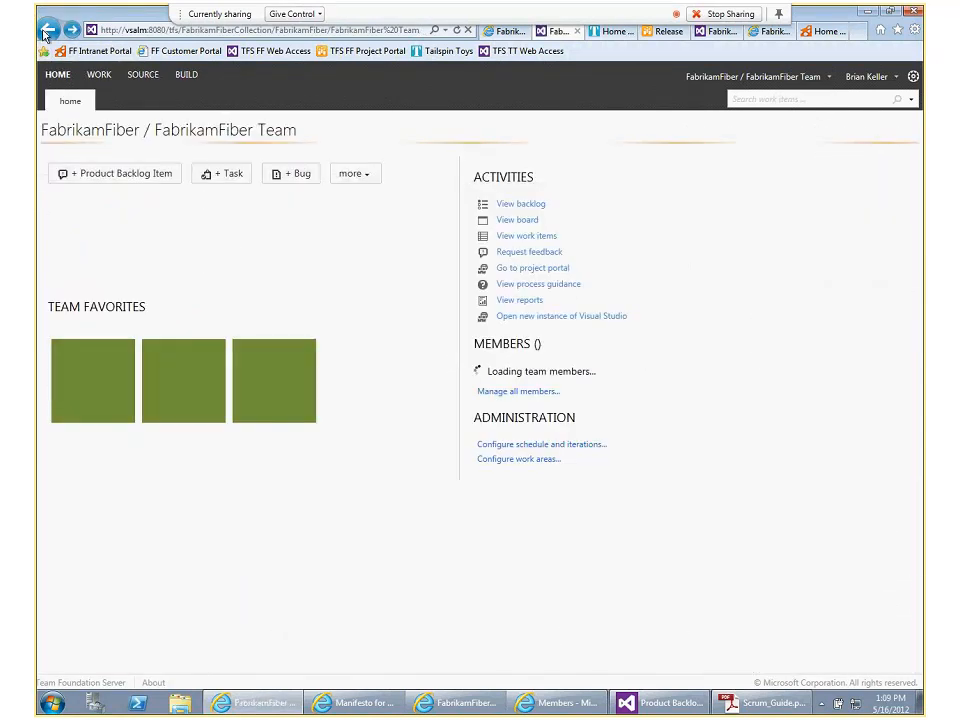
Open the Sprint Backlog team favorite, examine the filters in its query definition, and return to the team home page
click(186, 364)
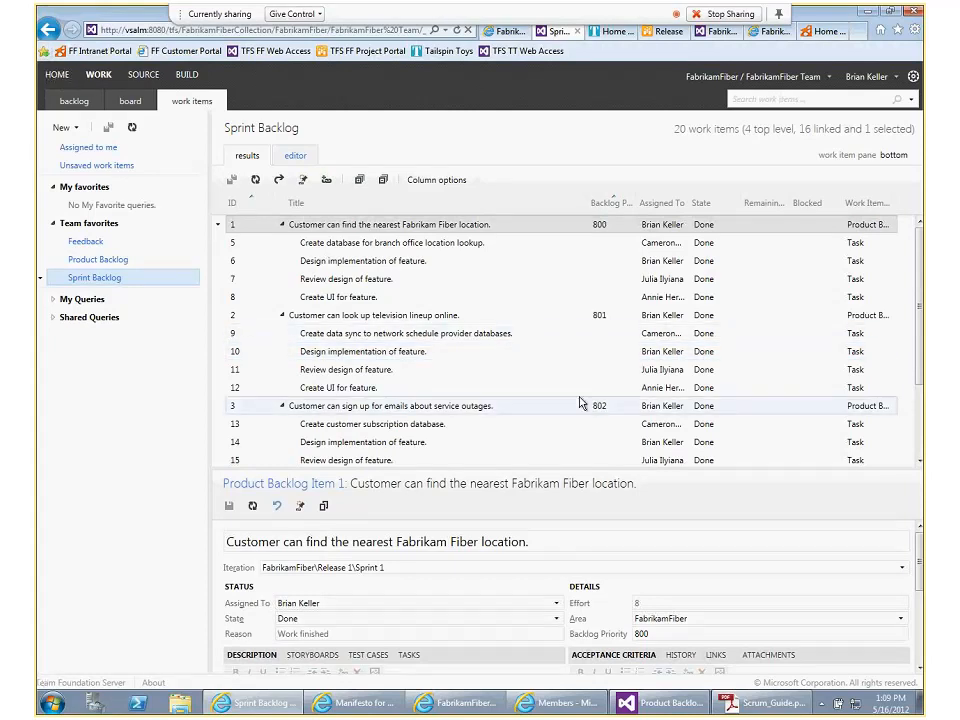
click(293, 157)
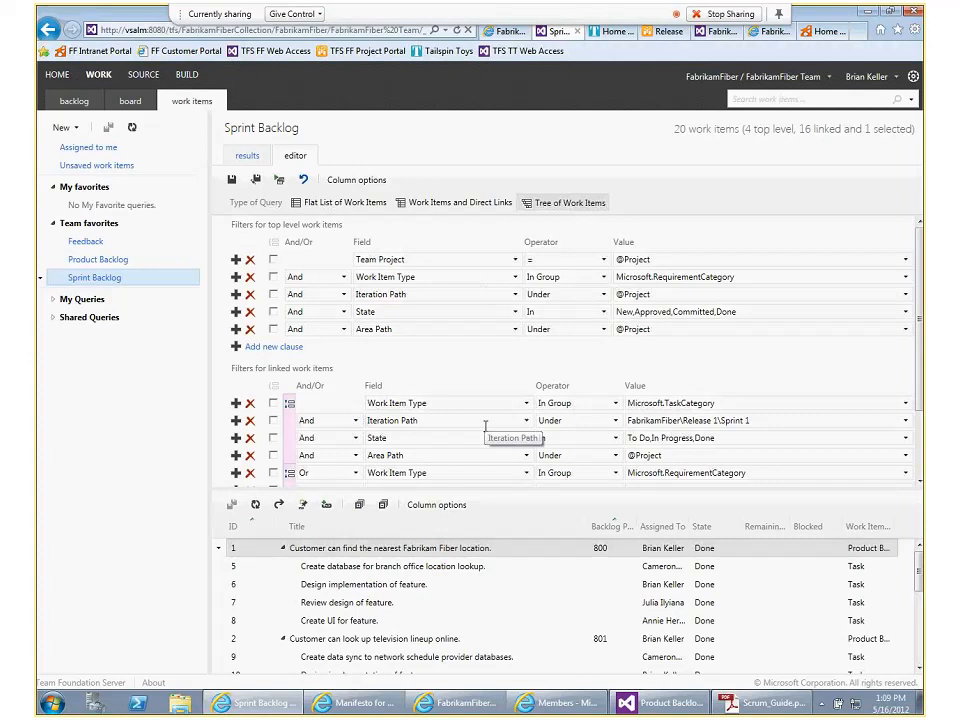
click(240, 158)
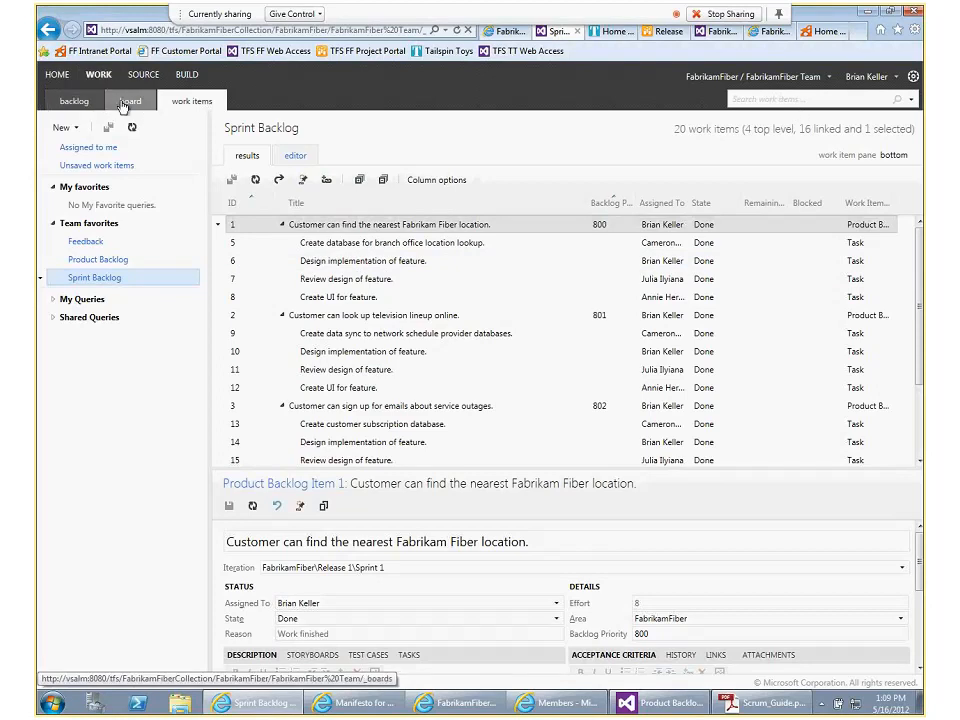
click(47, 31)
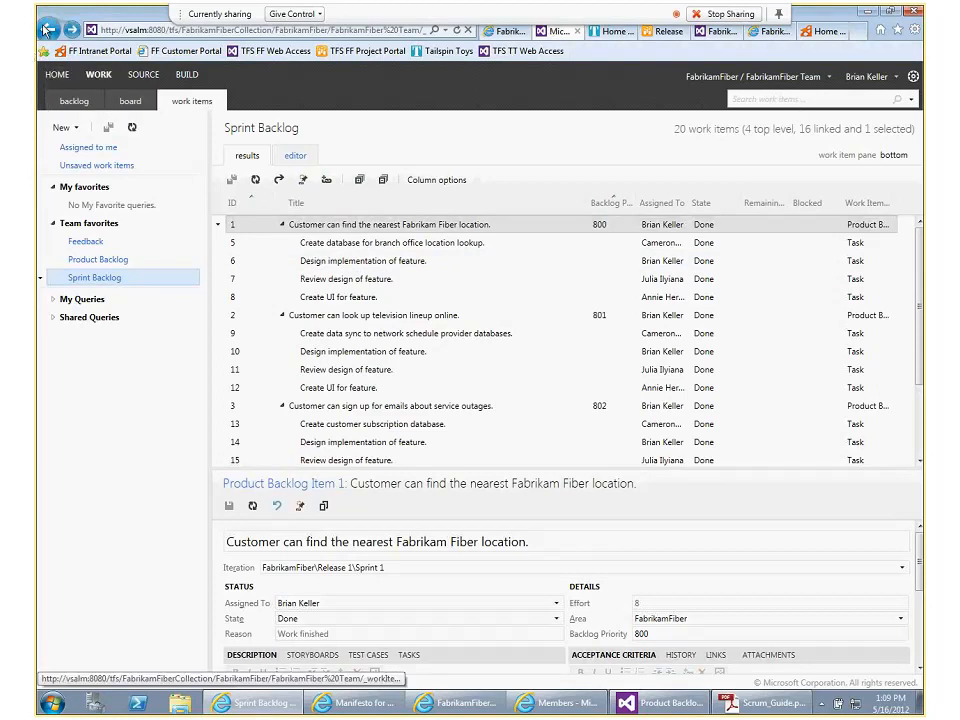
click(47, 31)
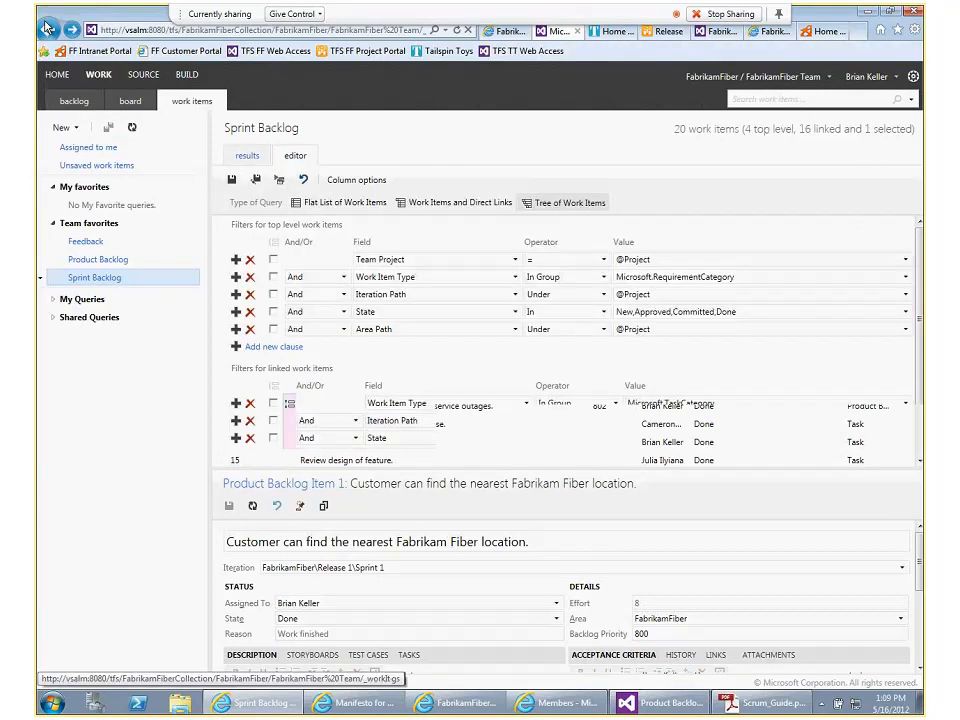
click(47, 31)
click(47, 31)
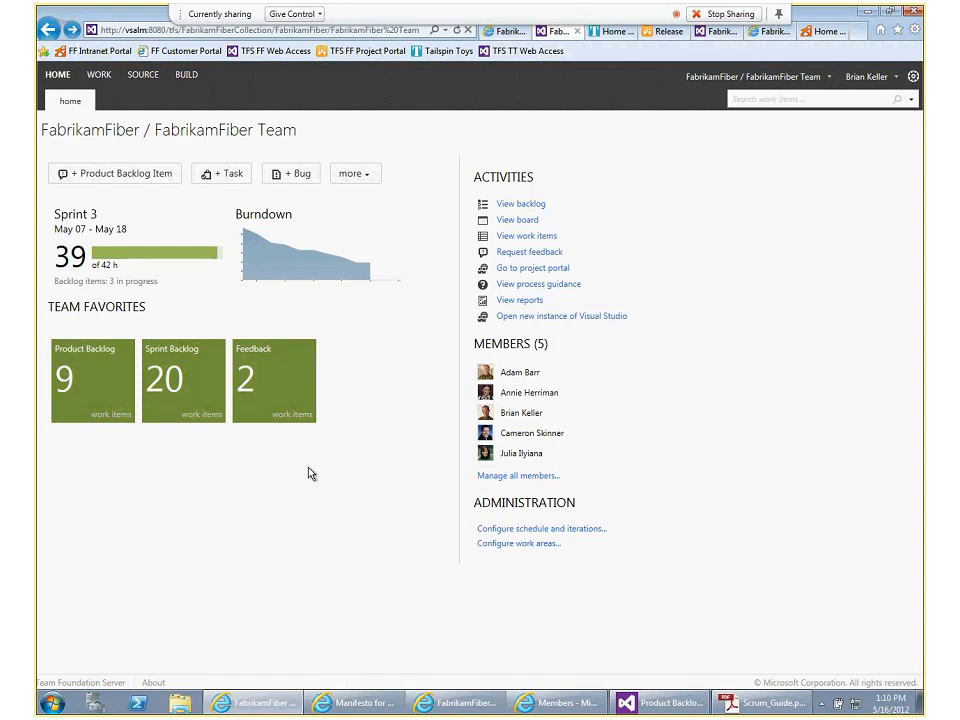
Open the Product Backlog favorite and look through the team's sprint board, product backlog page and list of assigned work items
click(98, 357)
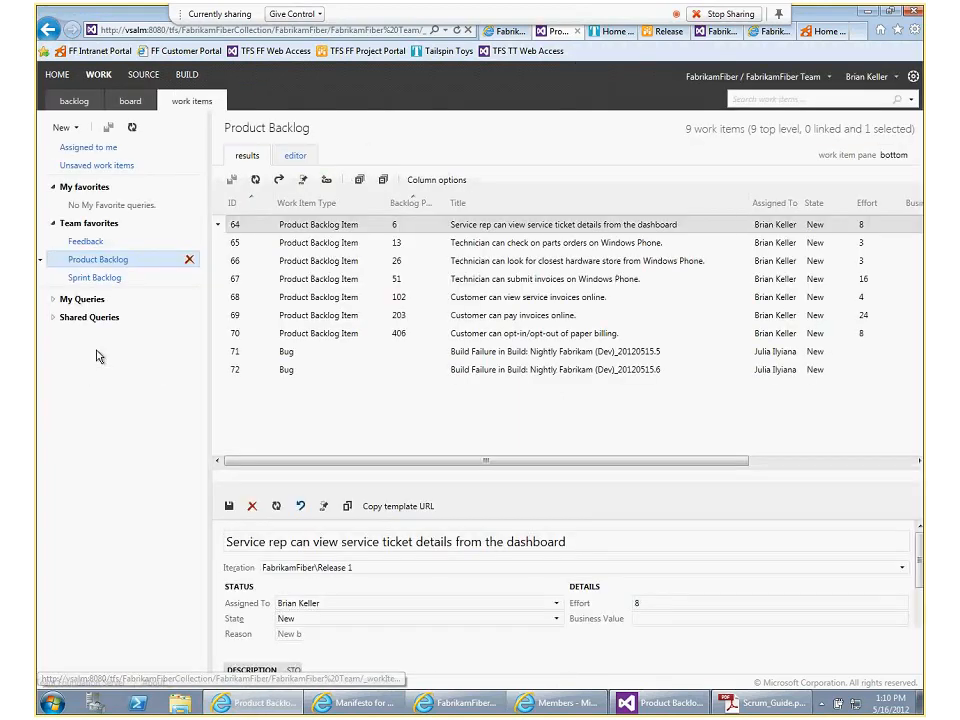
click(125, 103)
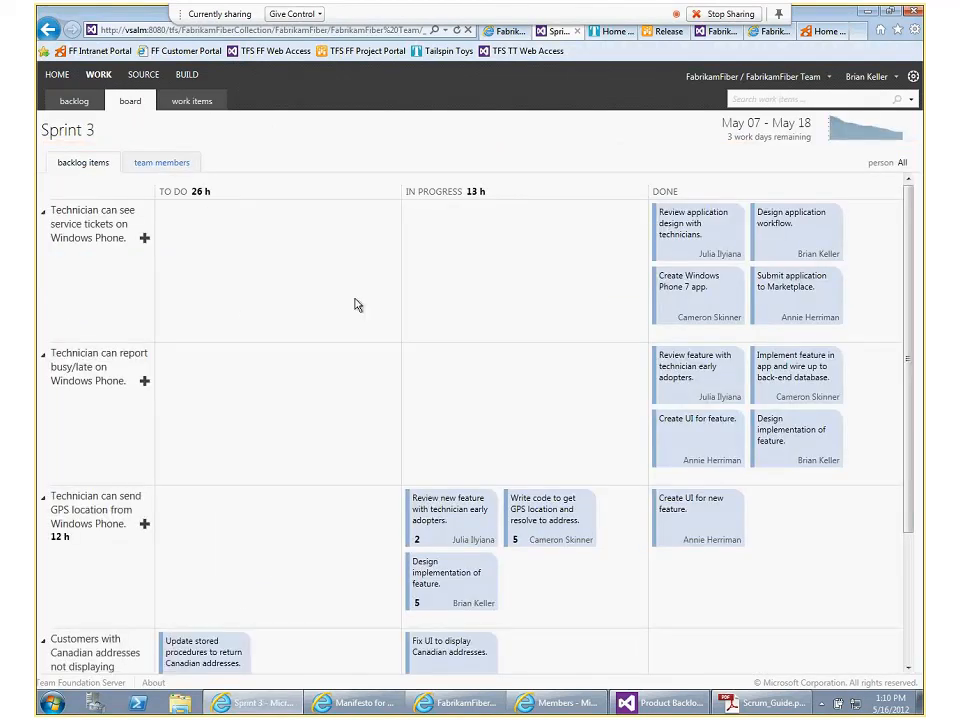
click(74, 103)
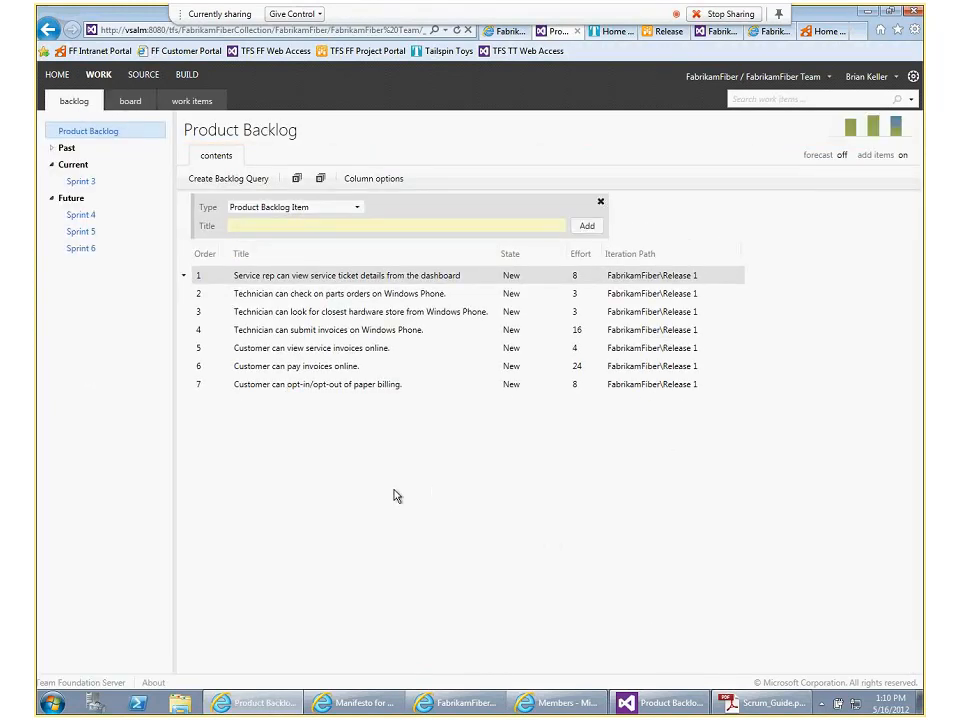
click(130, 102)
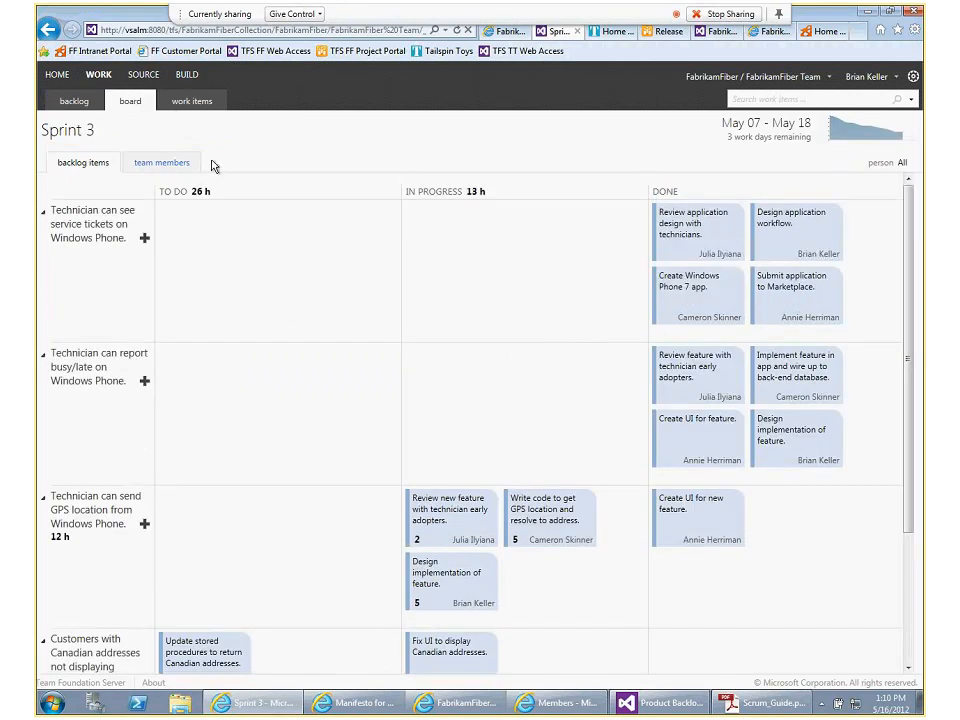
click(194, 106)
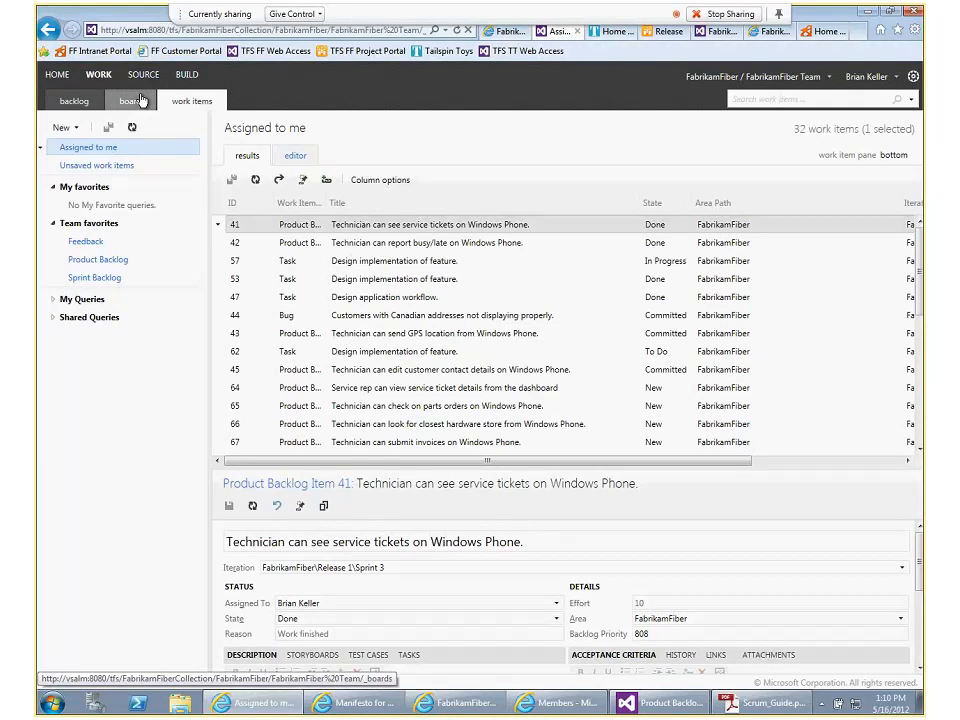
Examine the contents of the My Queries folder beside the assigned work items, leaving the folder expanded
click(62, 305)
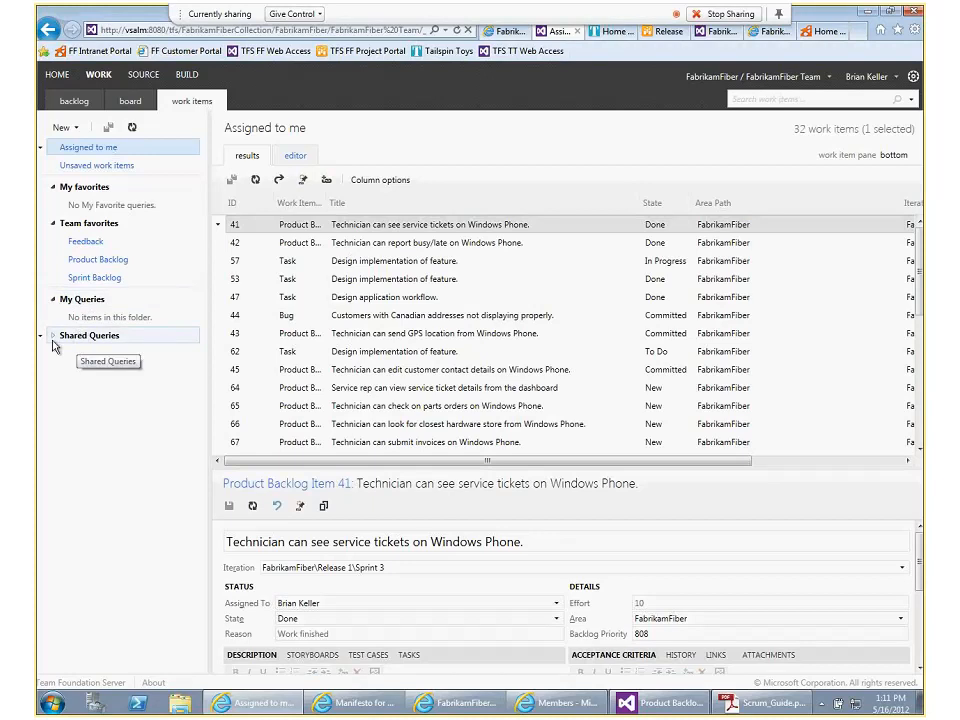
click(52, 300)
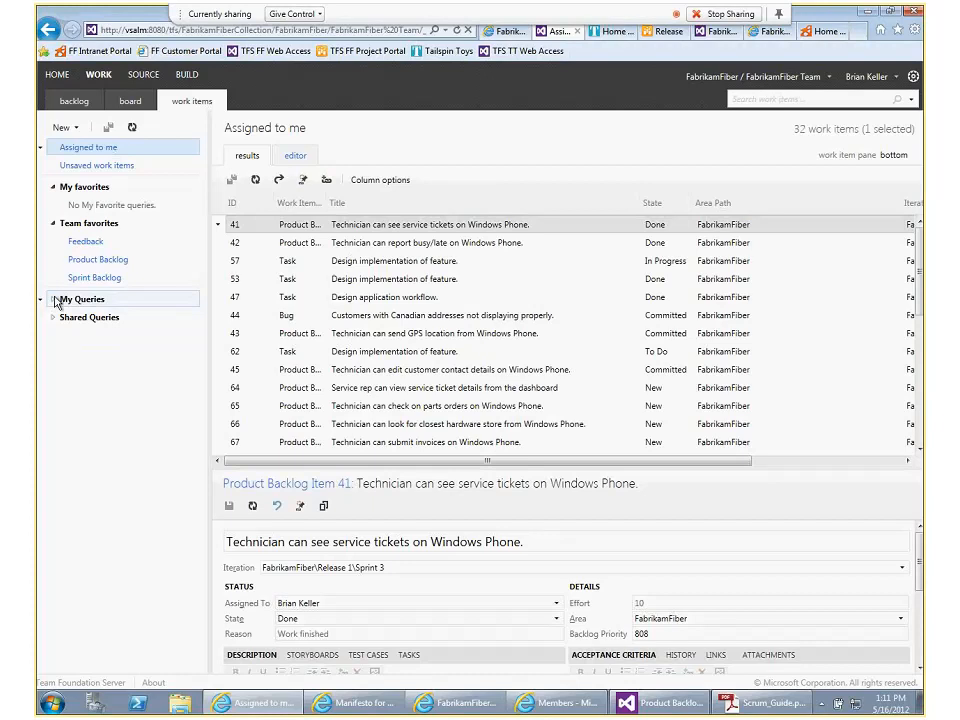
click(52, 300)
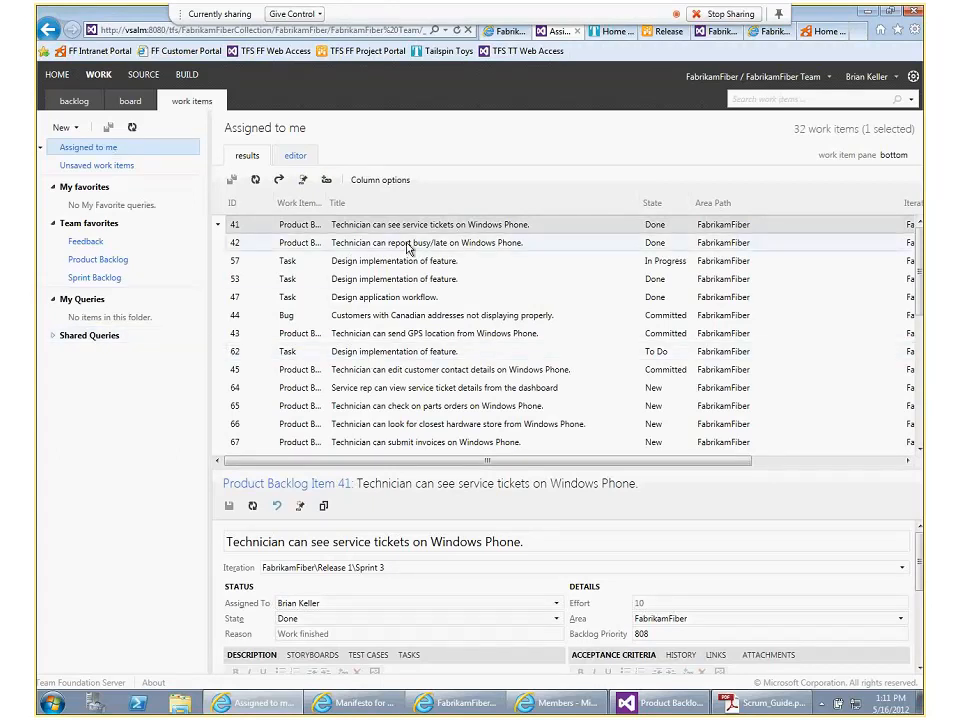
Open Task 57, "Design implementation of feature.", from the assigned work items, and collapse and re-expand the My Queries folder
double_click(383, 266)
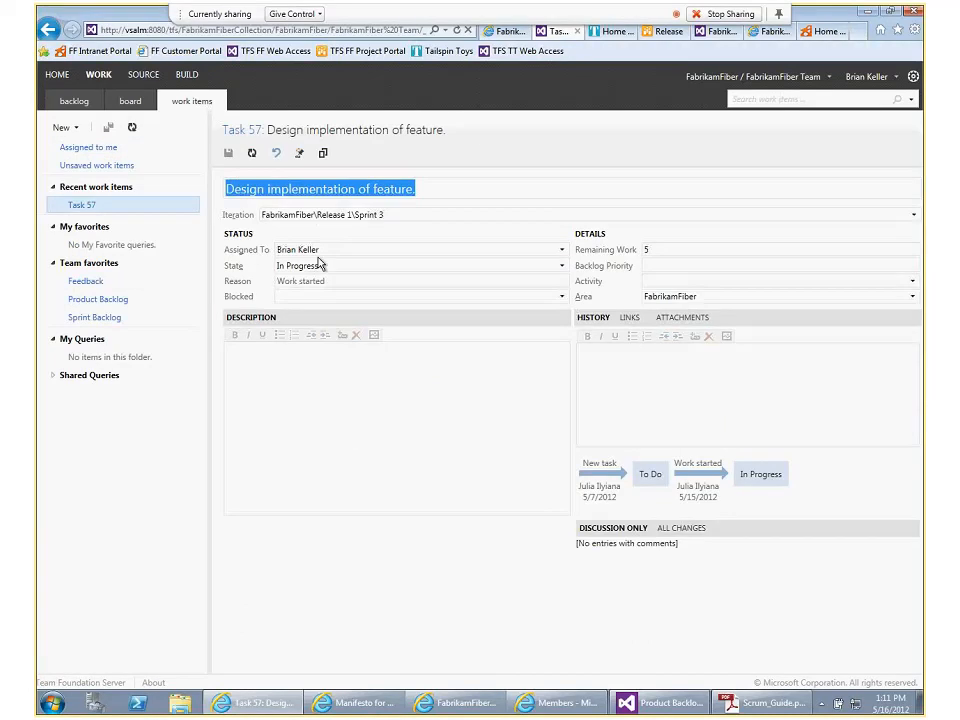
click(76, 340)
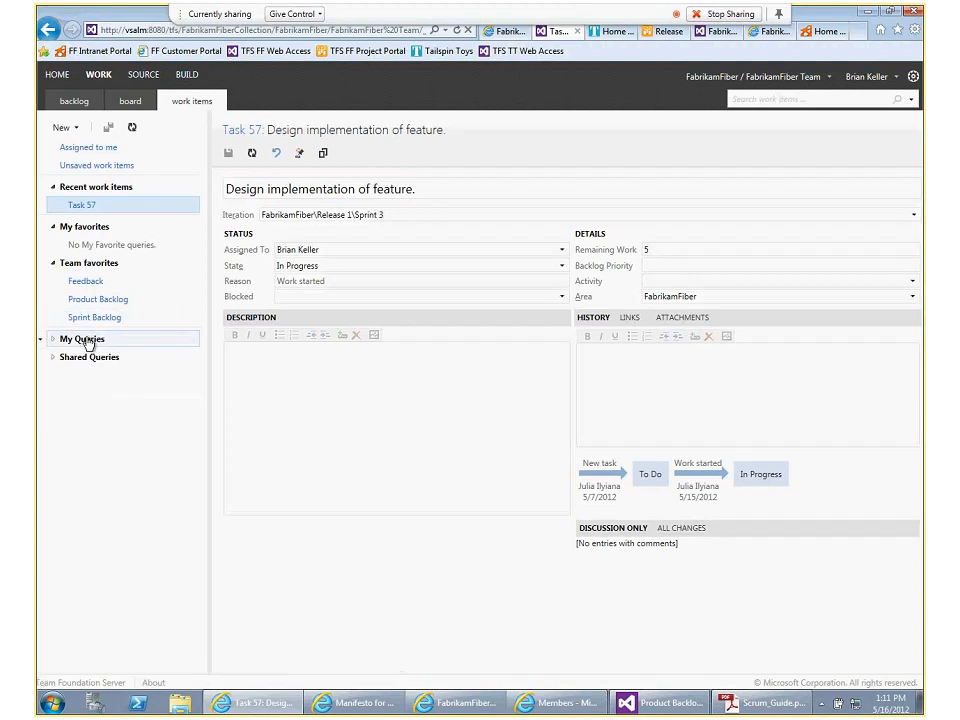
click(54, 339)
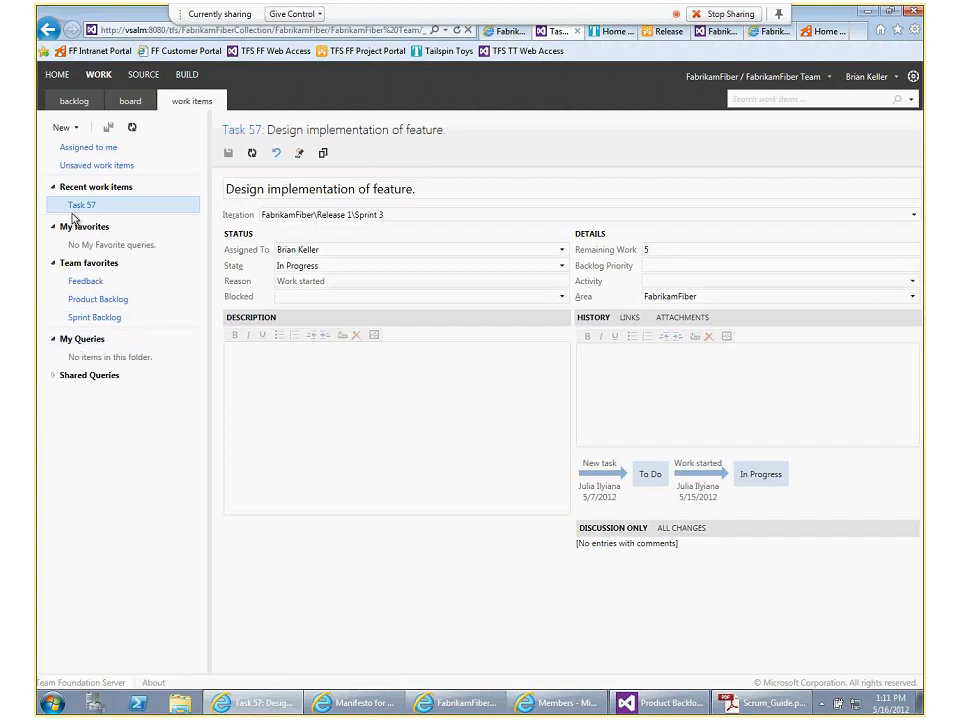
Examine the list of work items assigned to me, and open a blank Product Backlog Item form with its description template
click(79, 148)
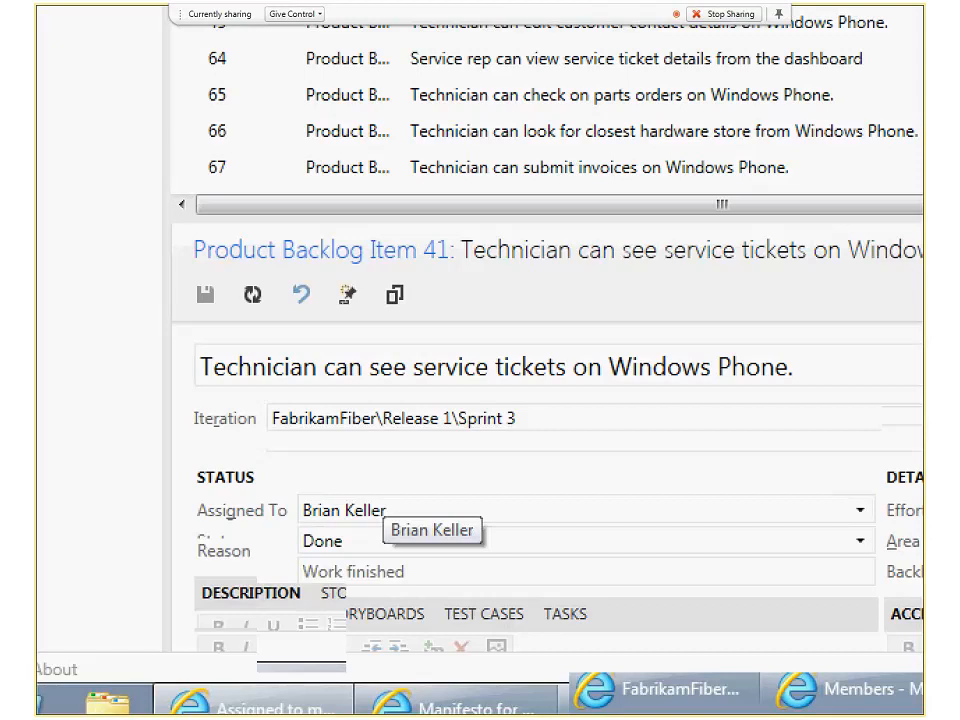
drag(188, 458, 631, 514)
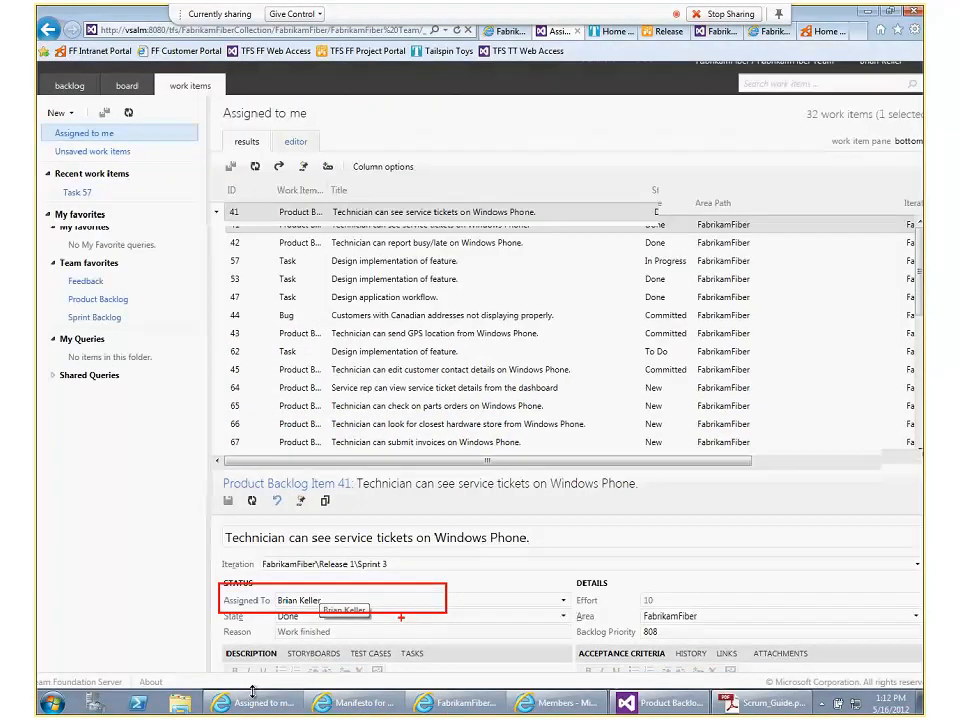
click(61, 128)
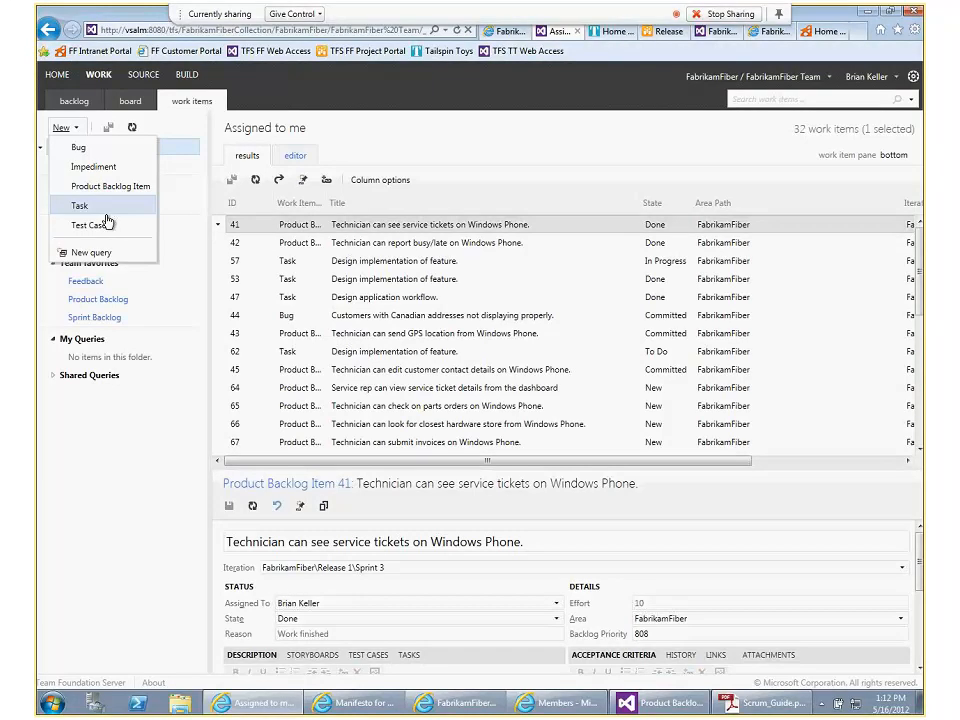
click(100, 186)
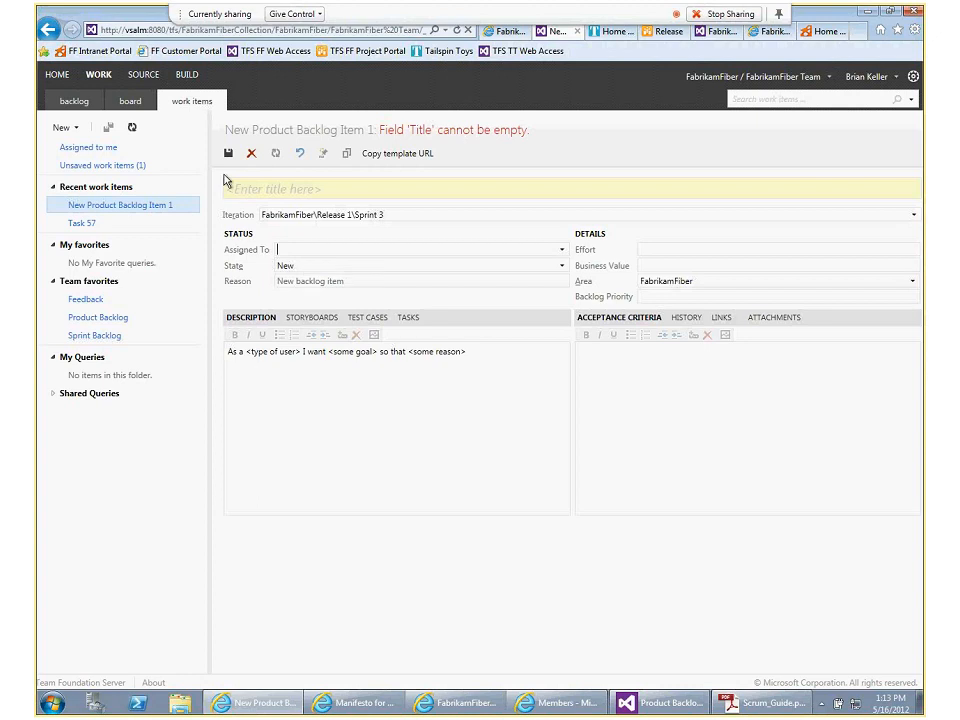
click(287, 351)
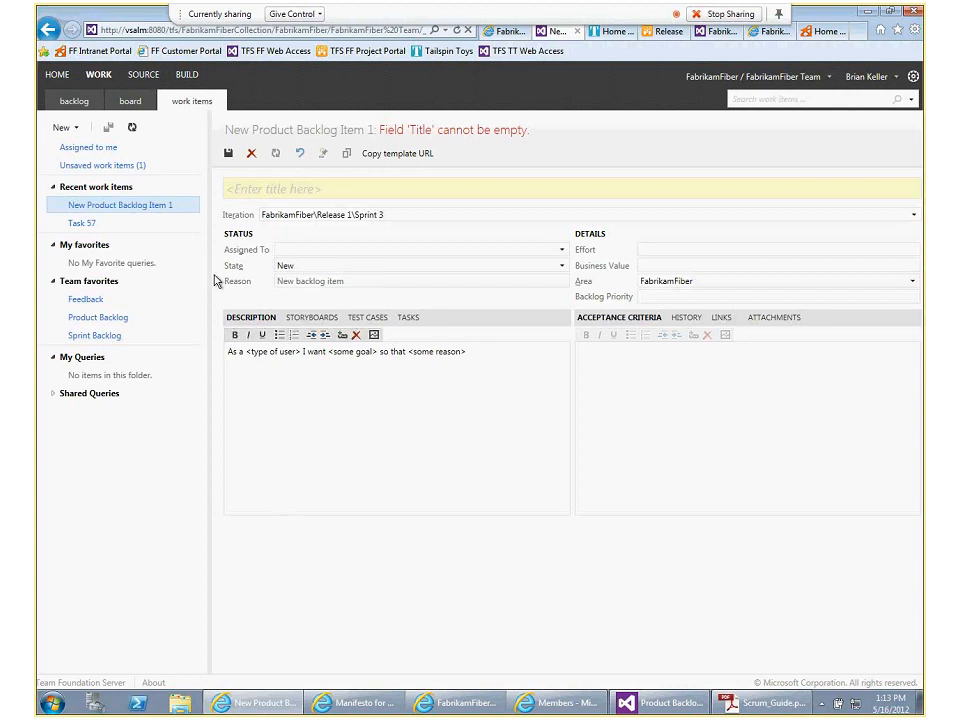
Open the team's product backlog, switch the add-items row off, and switch sprint forecasting on
click(78, 99)
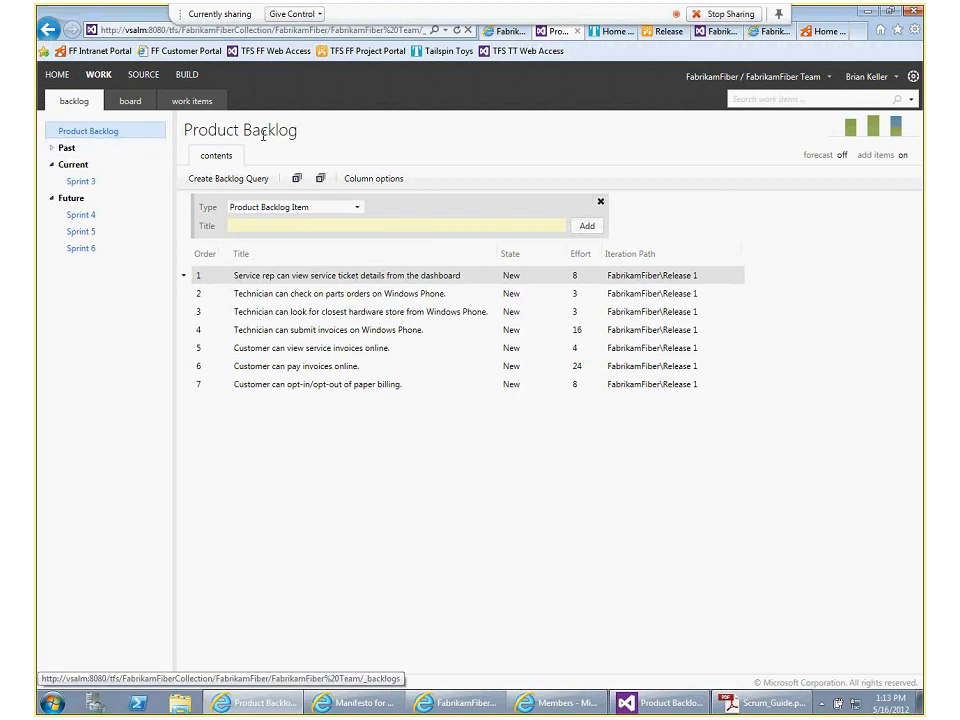
click(904, 156)
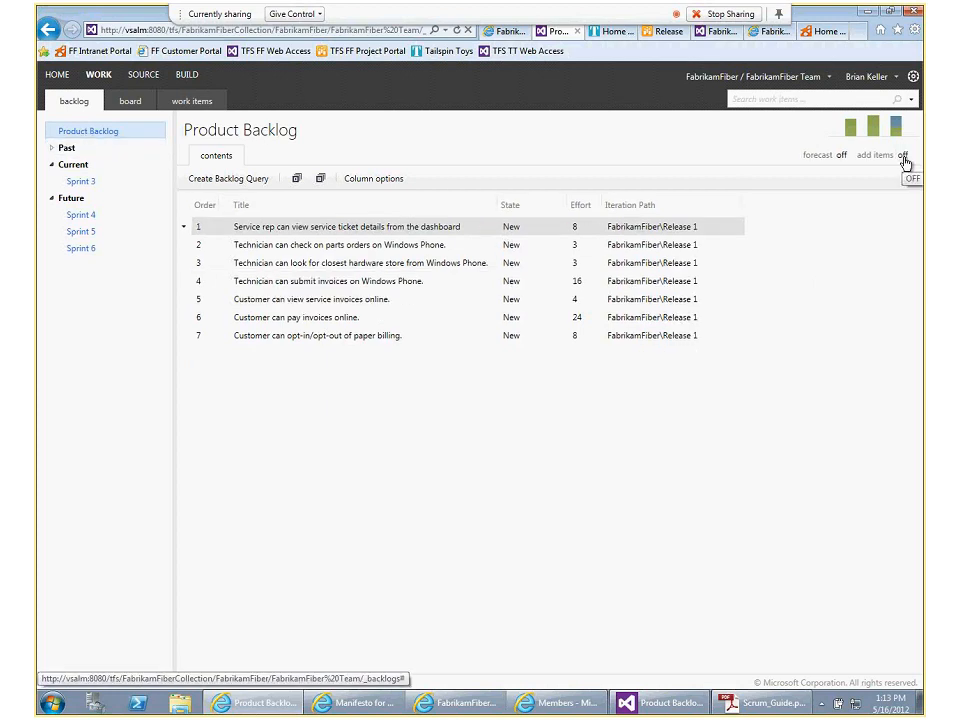
click(842, 156)
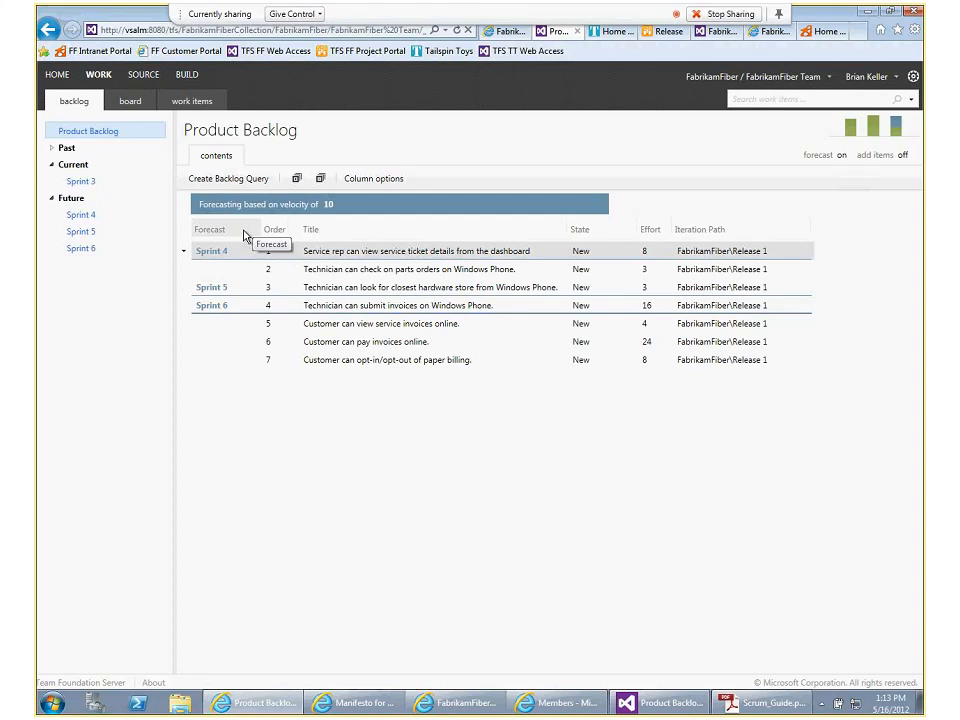
Try forecast velocities of 6 and 5 on the product backlog, and reload the page
click(332, 206)
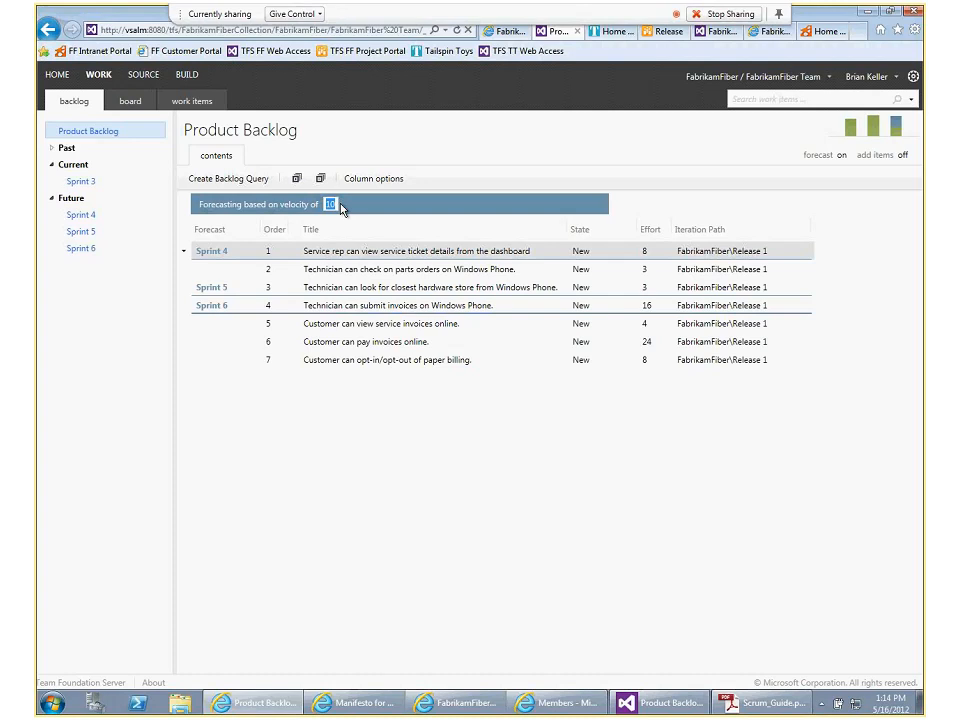
text(6)
key(Return)
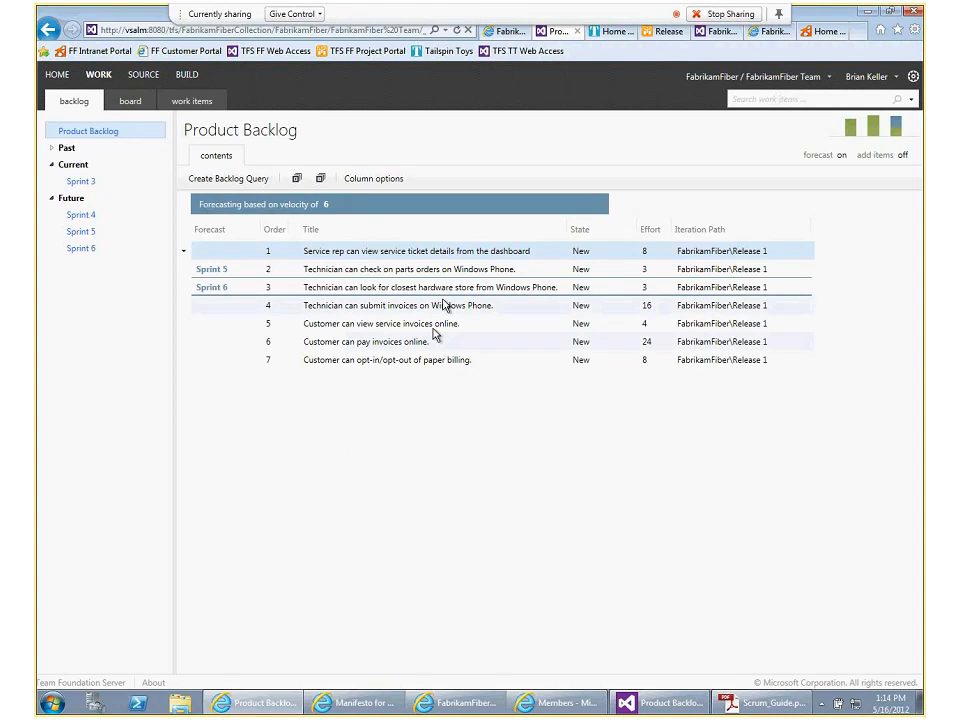
click(330, 204)
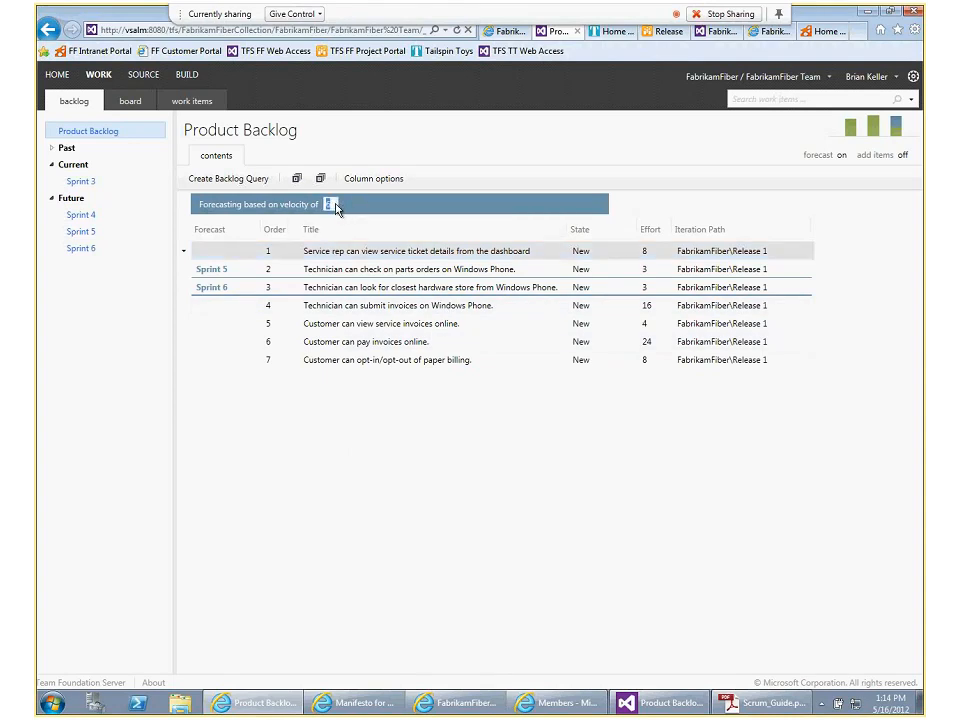
text(5)
key(Return)
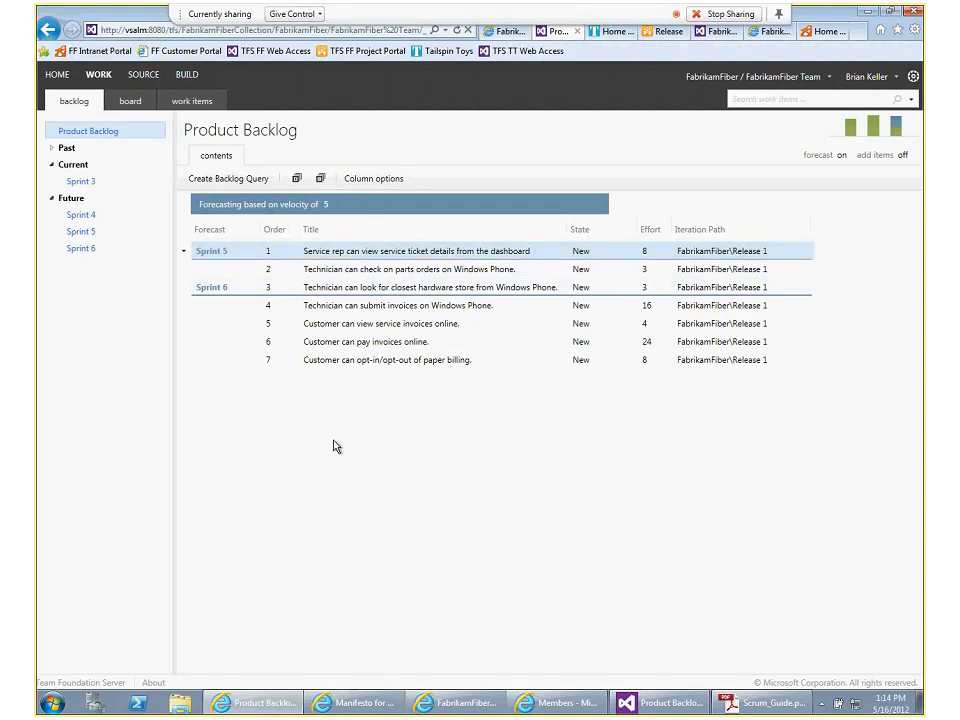
key(F5)
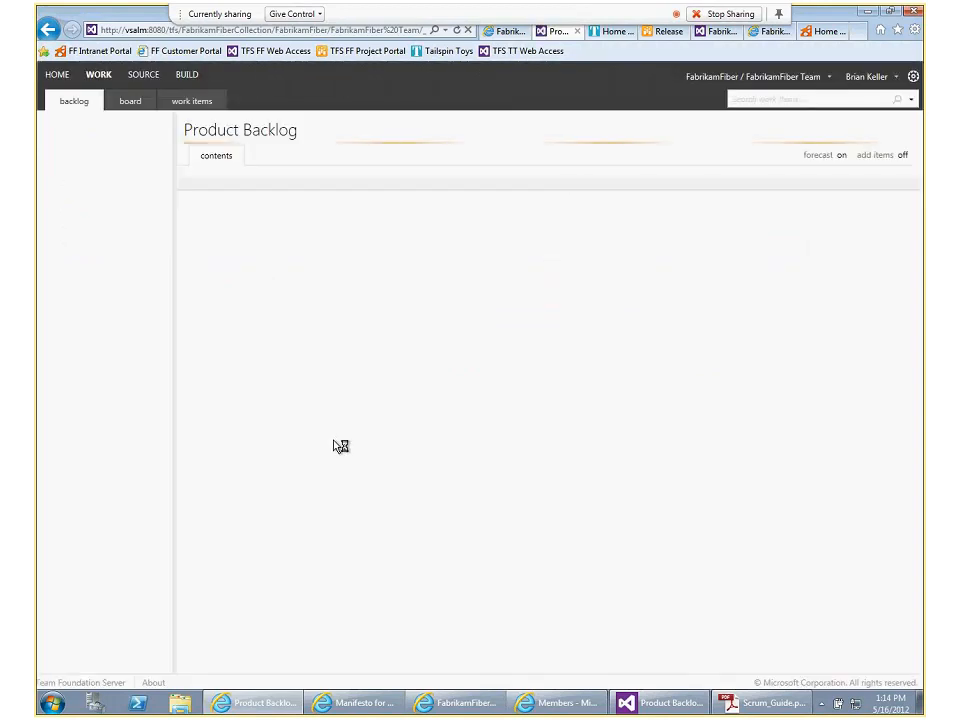
Set the product backlog's forecast velocity to 10
click(328, 205)
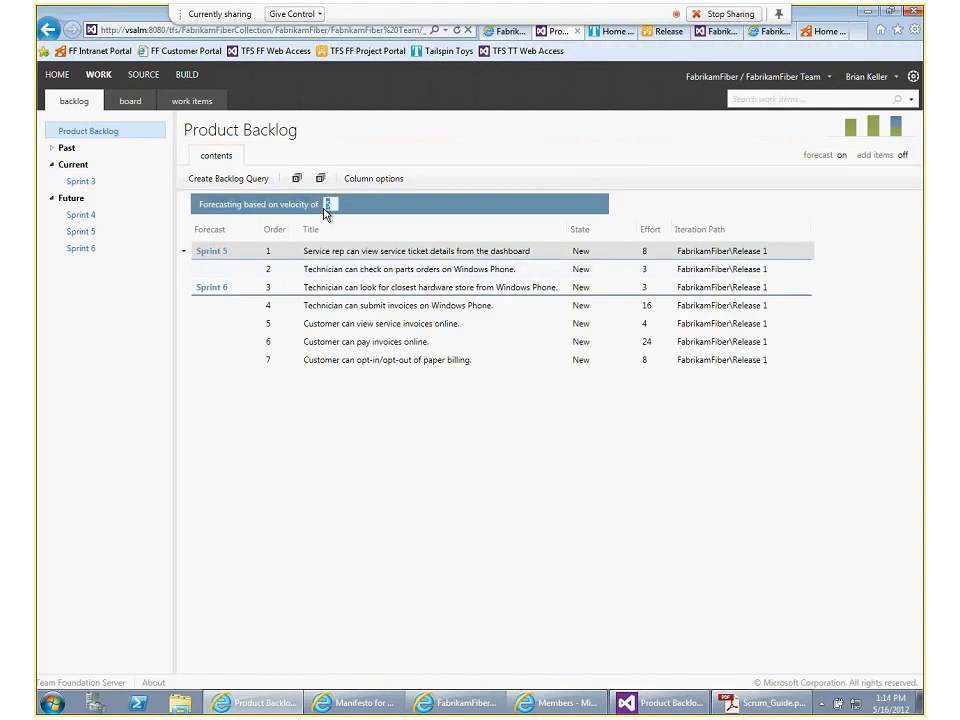
text(10)
key(Return)
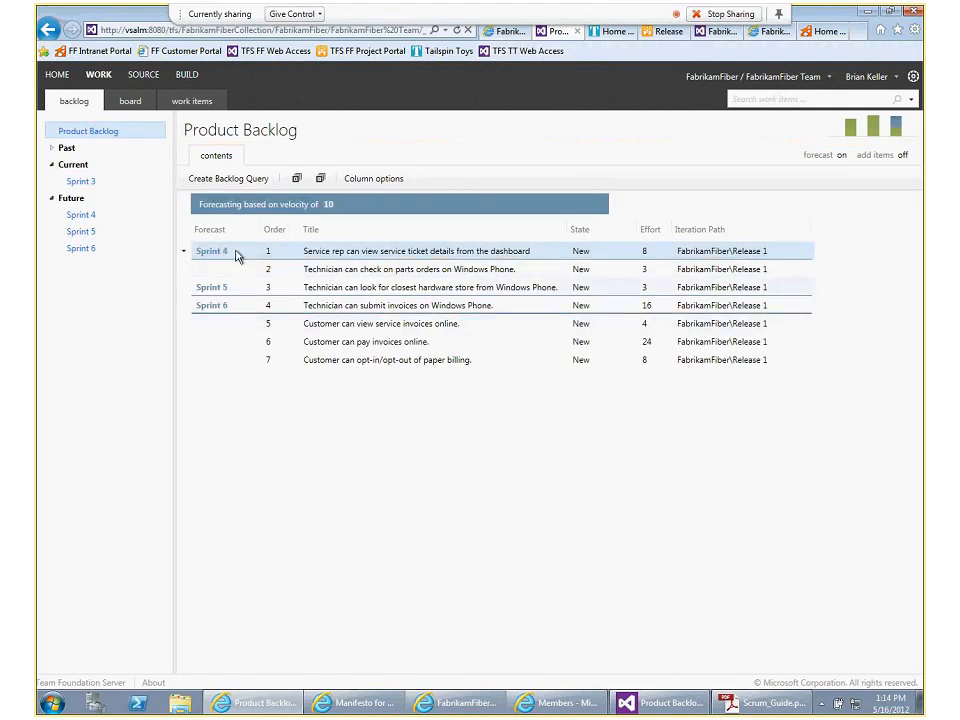
click(329, 205)
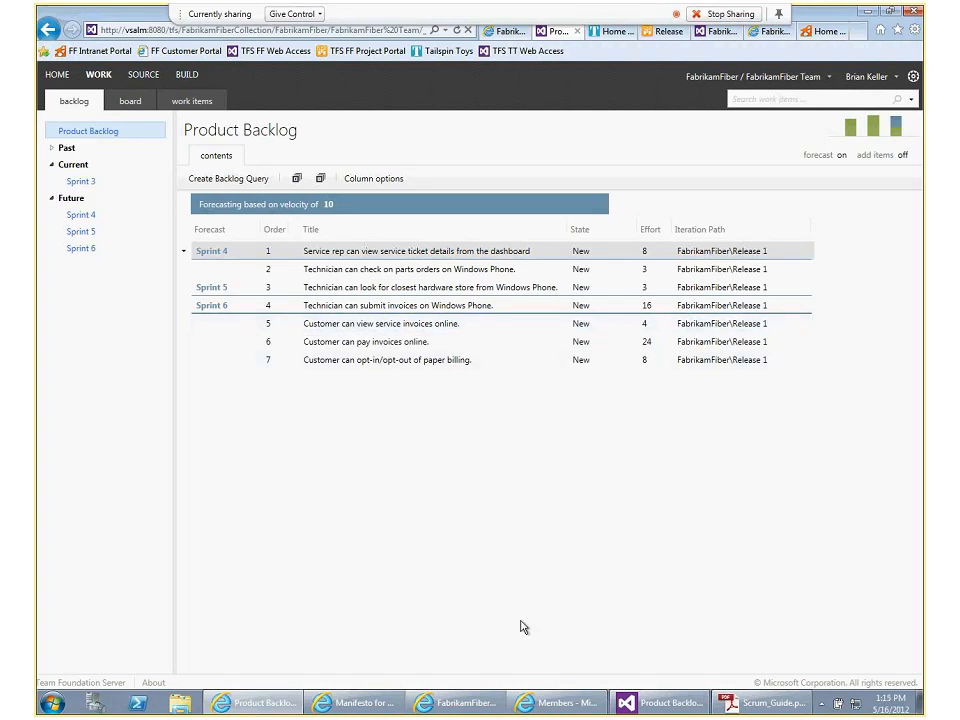
Switch to the Manifesto for Agile Software Development page and highlight the line "Responding to change over following a plan"
mouse_move(521, 706)
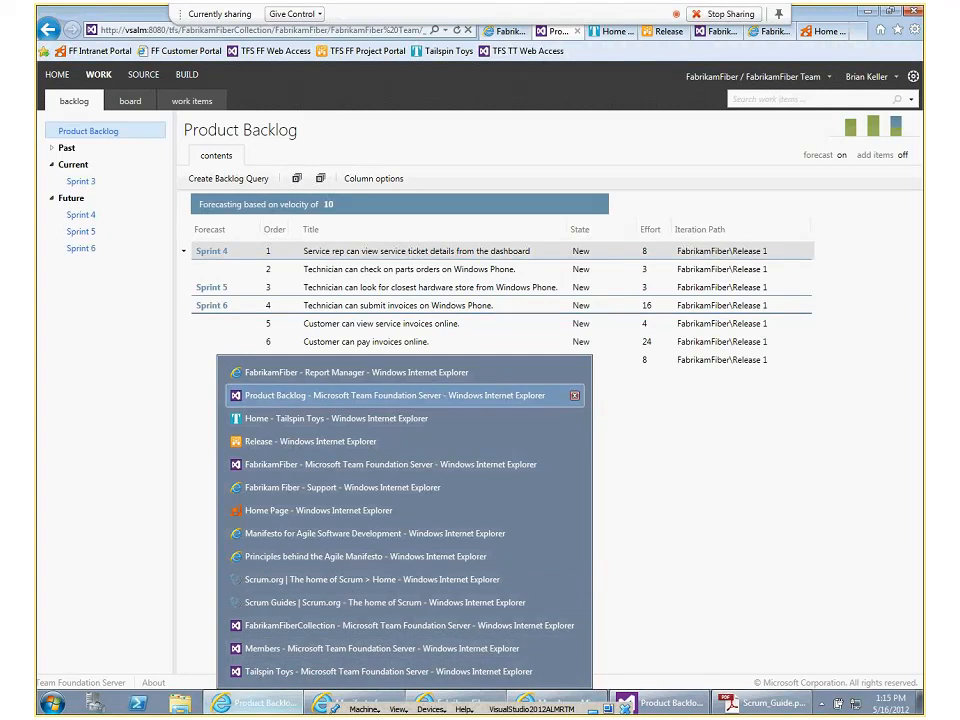
click(330, 533)
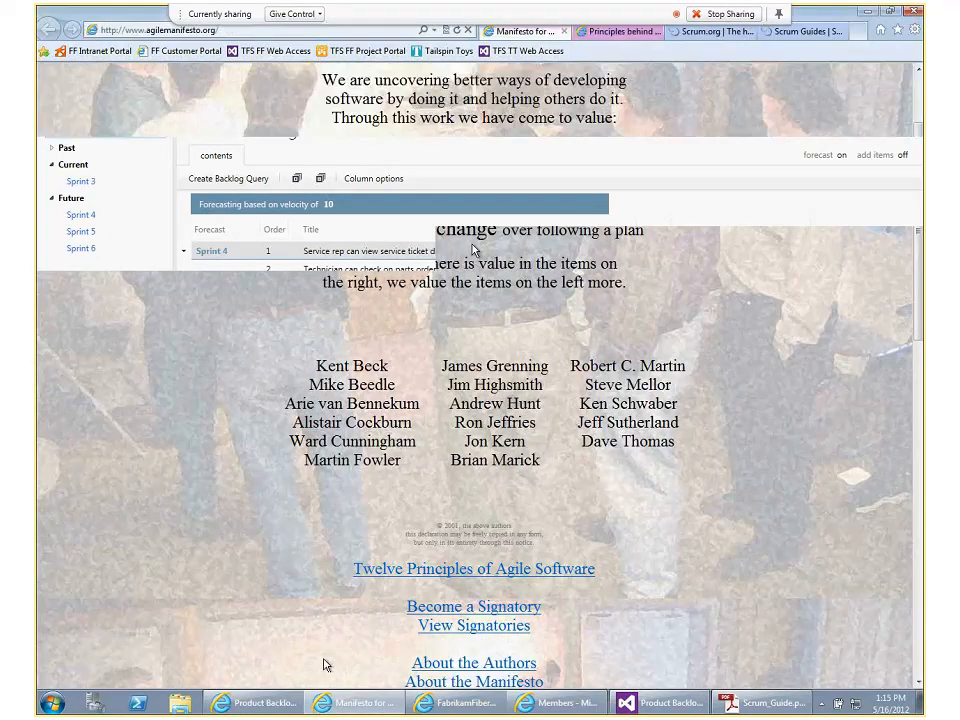
drag(269, 152, 572, 222)
click(656, 238)
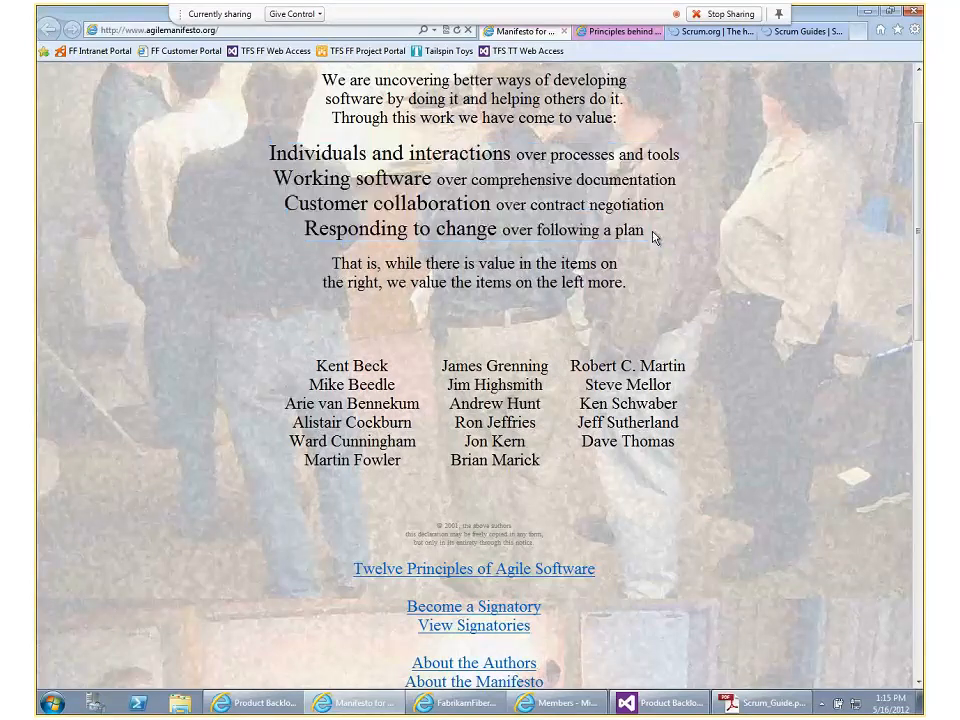
drag(656, 238, 573, 231)
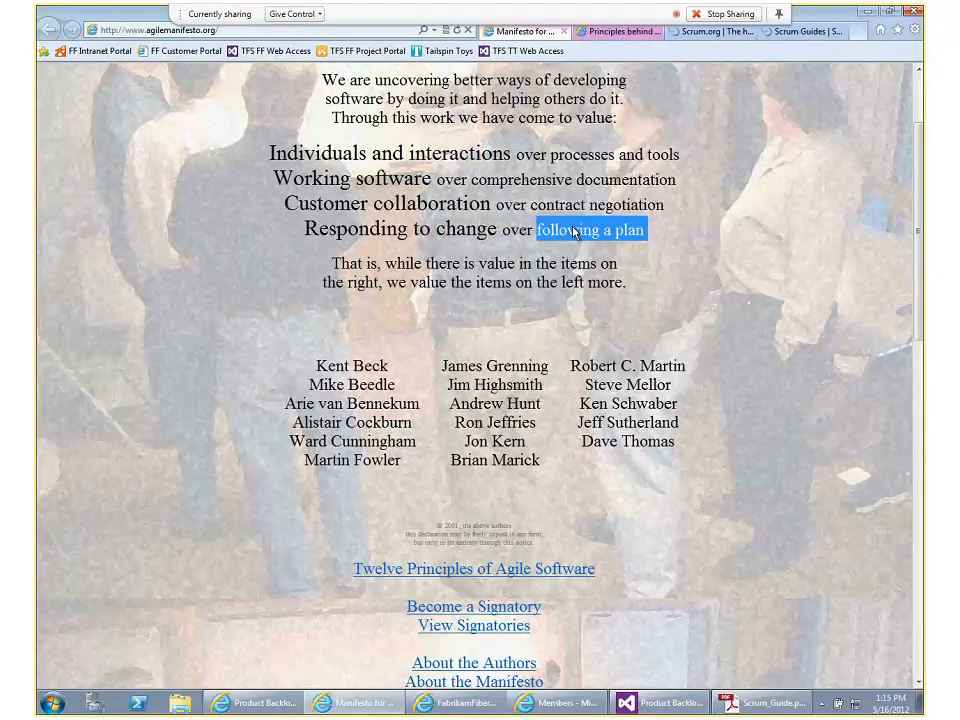
triple_click(573, 232)
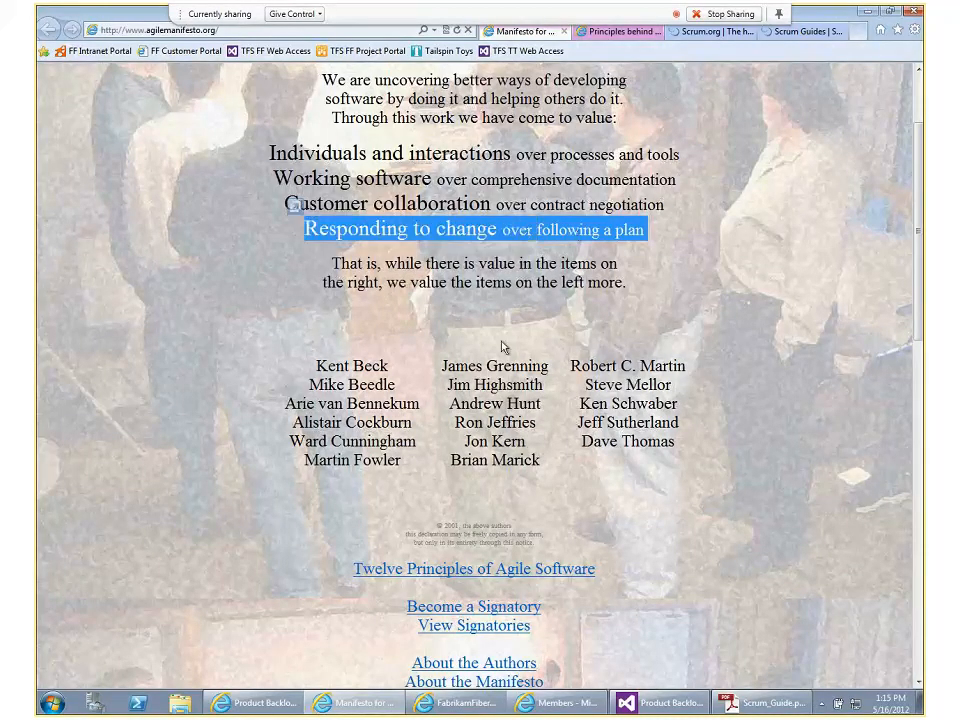
Return to the team's product backlog page and point out the velocity value its forecast is based on
click(679, 706)
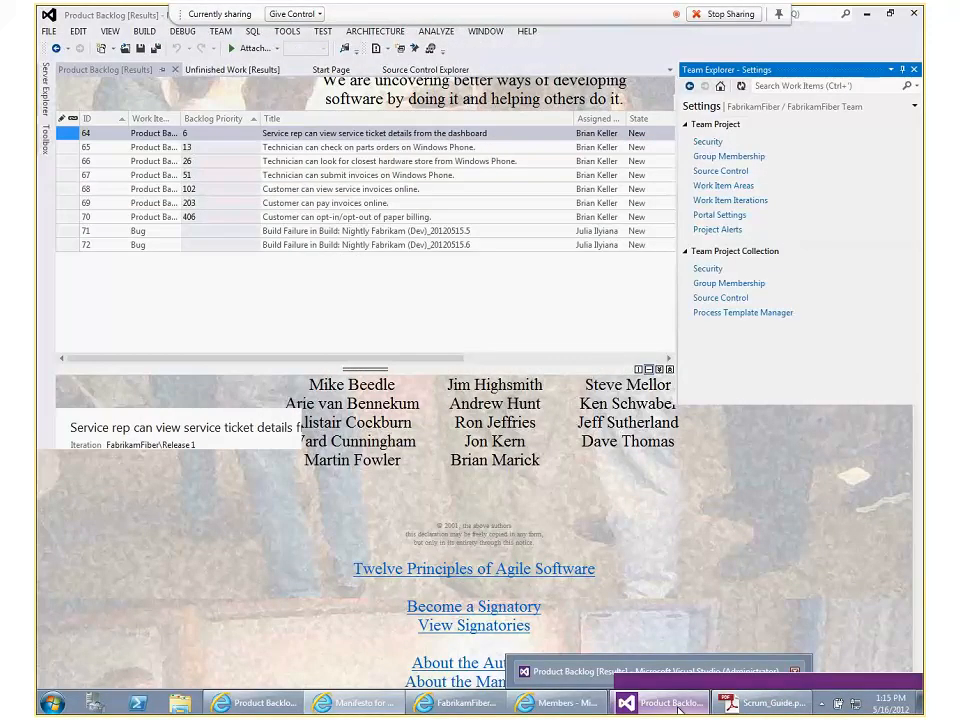
click(564, 708)
click(475, 711)
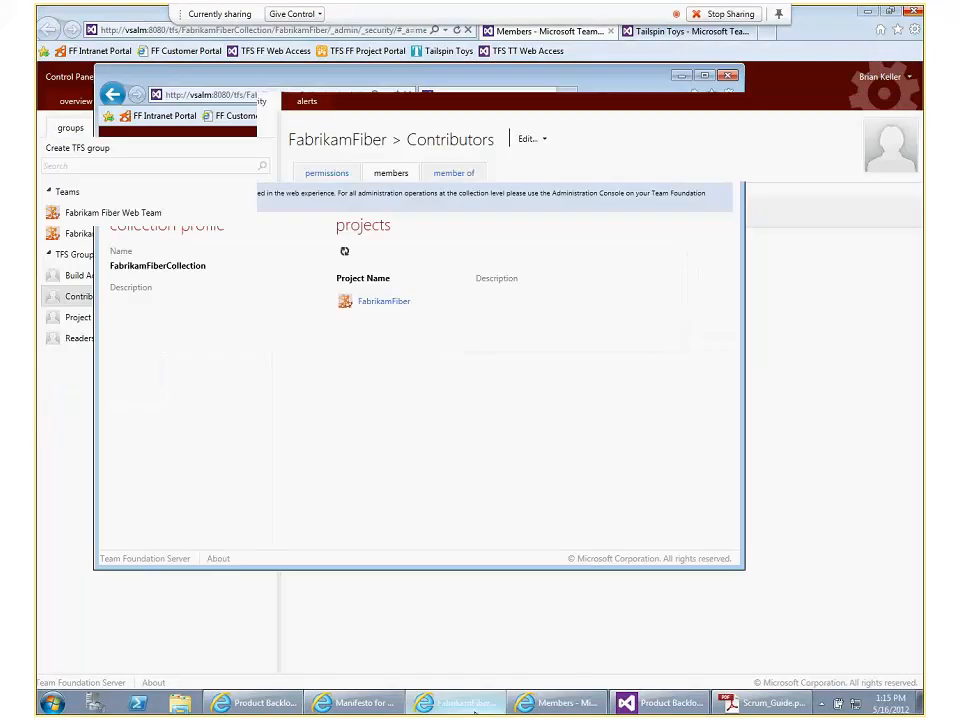
click(257, 709)
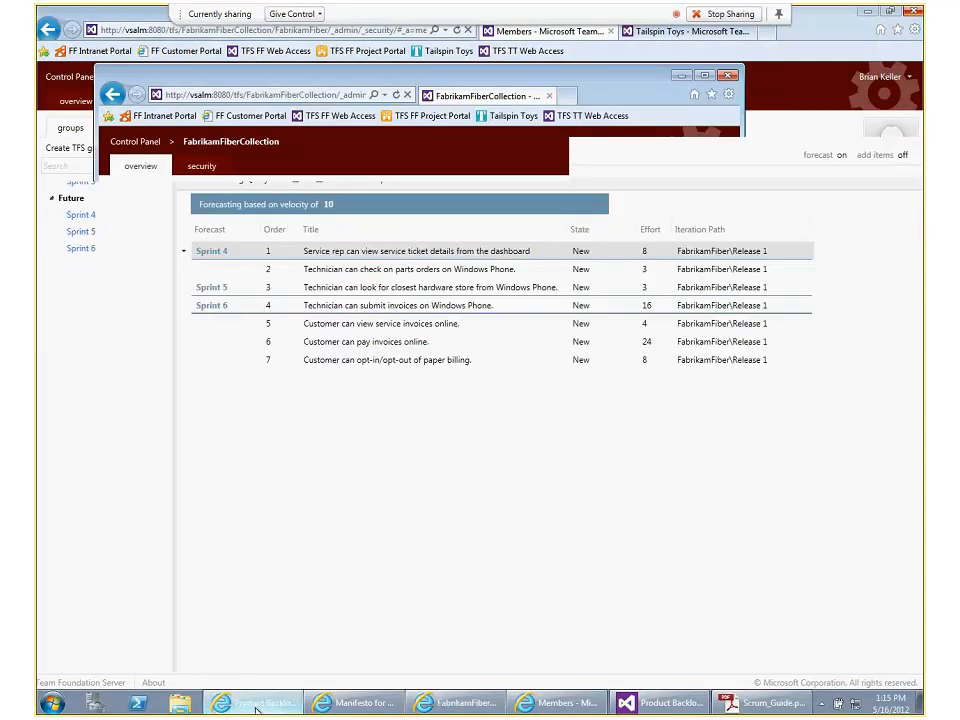
click(331, 205)
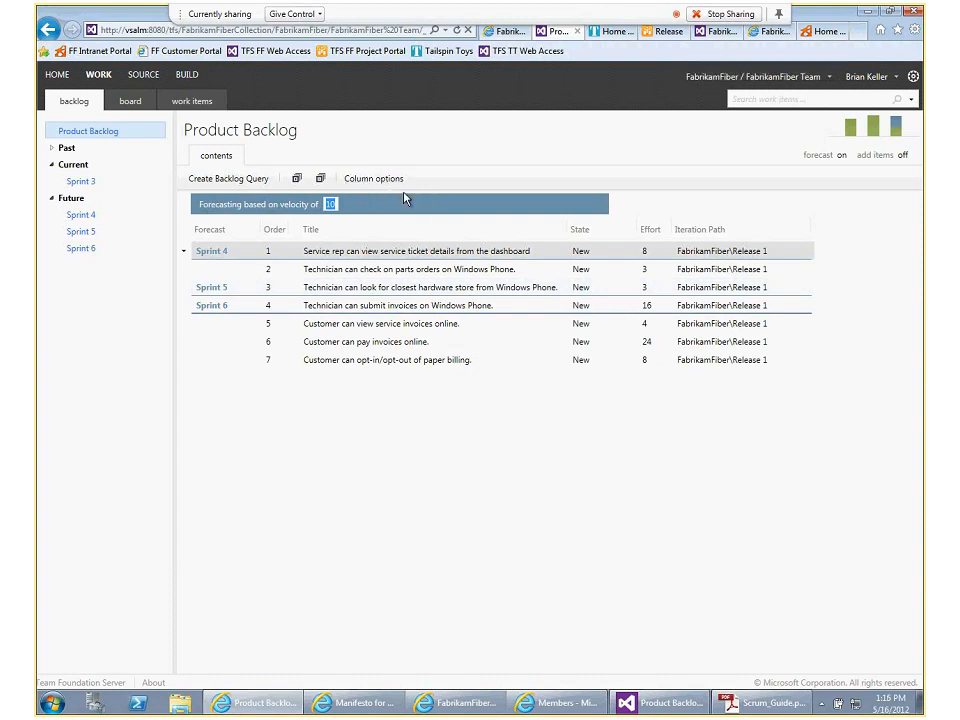
click(422, 208)
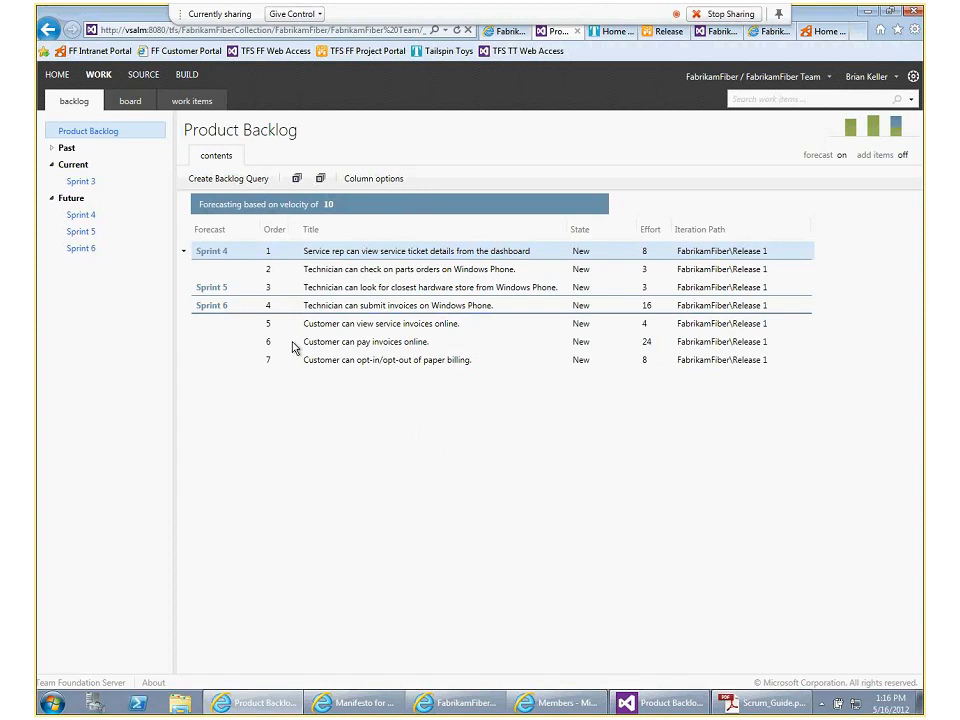
Open the Sprint 3 board and look through each backlog item's tasks, including the stored procedures task for Canadian addresses
click(125, 108)
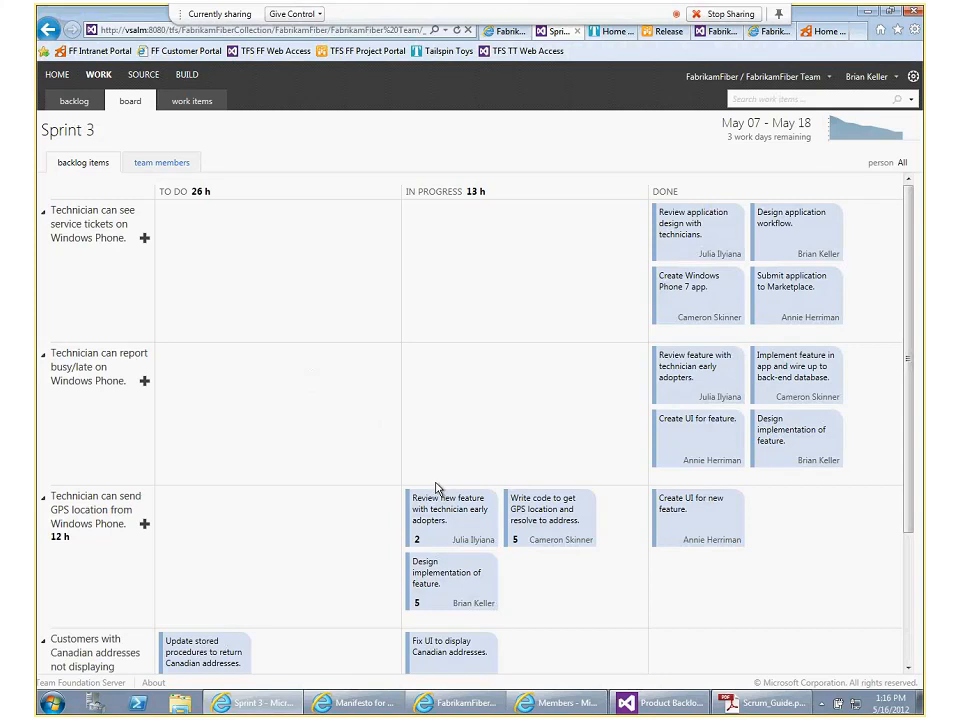
click(476, 537)
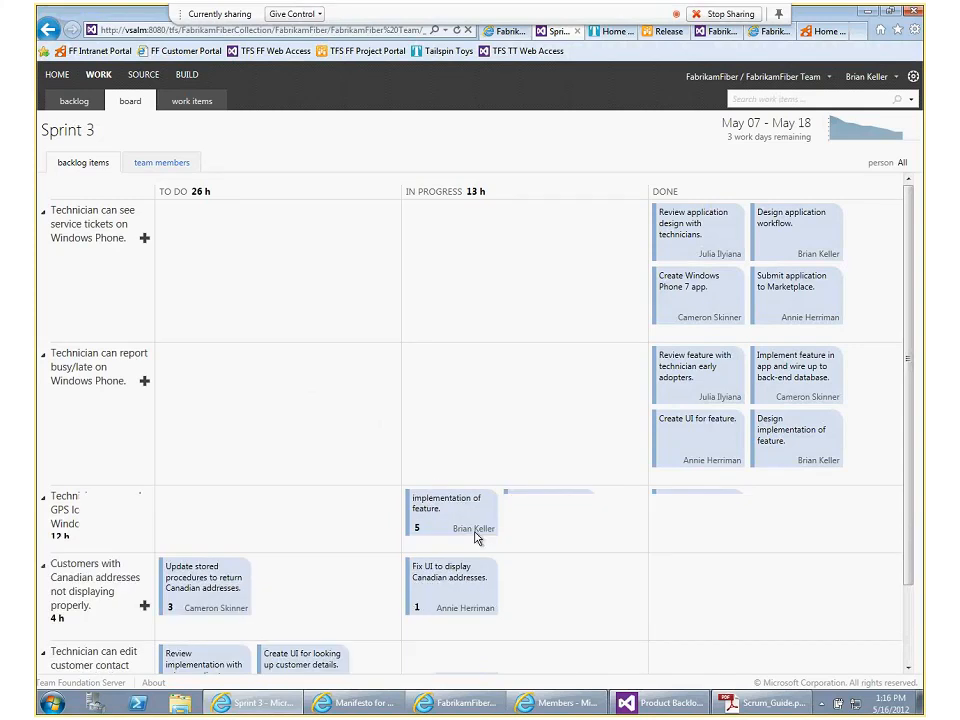
scroll(476, 538, down, 2)
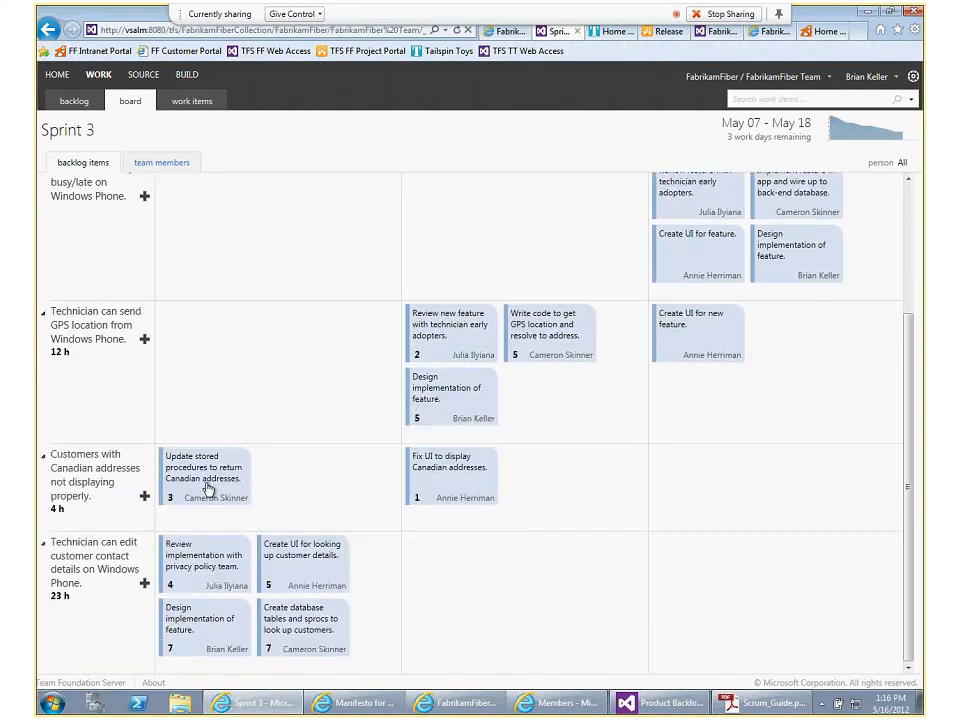
drag(211, 482, 432, 525)
scroll(369, 621, up, 1)
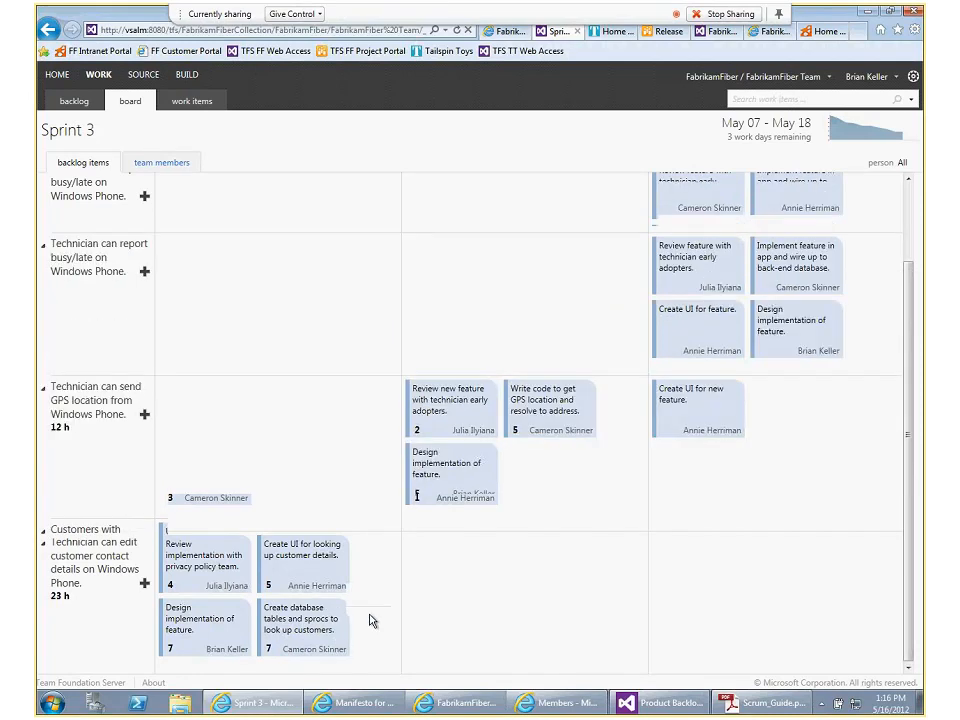
scroll(369, 621, up, 1)
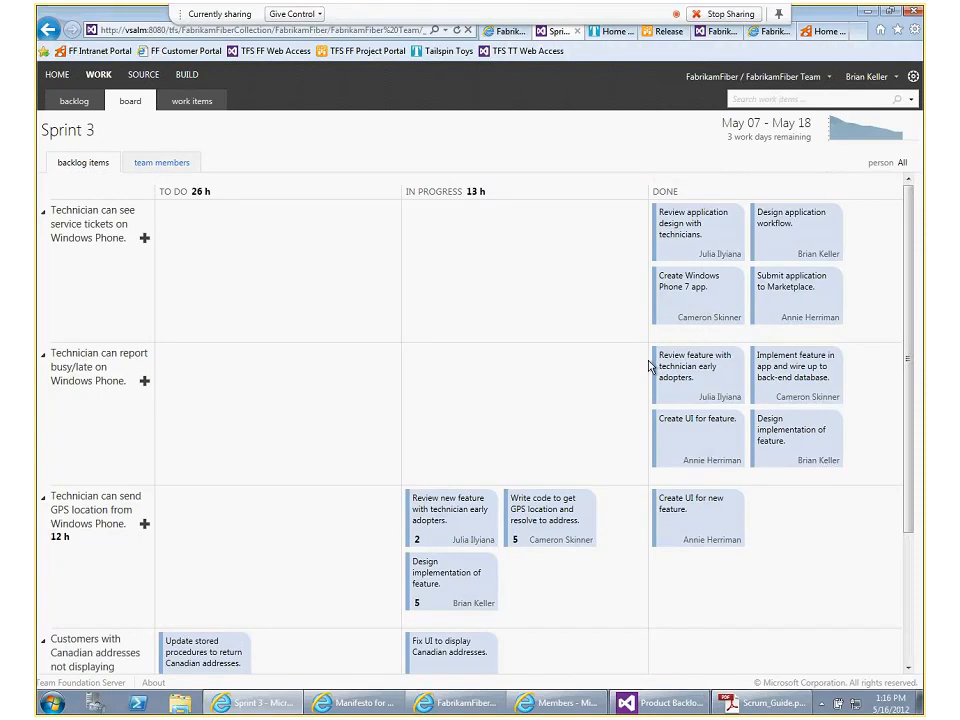
Scan all backlog item rows on the Sprint 3 board once more, and regroup its tasks by team members
scroll(648, 366, down, 1)
scroll(648, 366, down, 1)
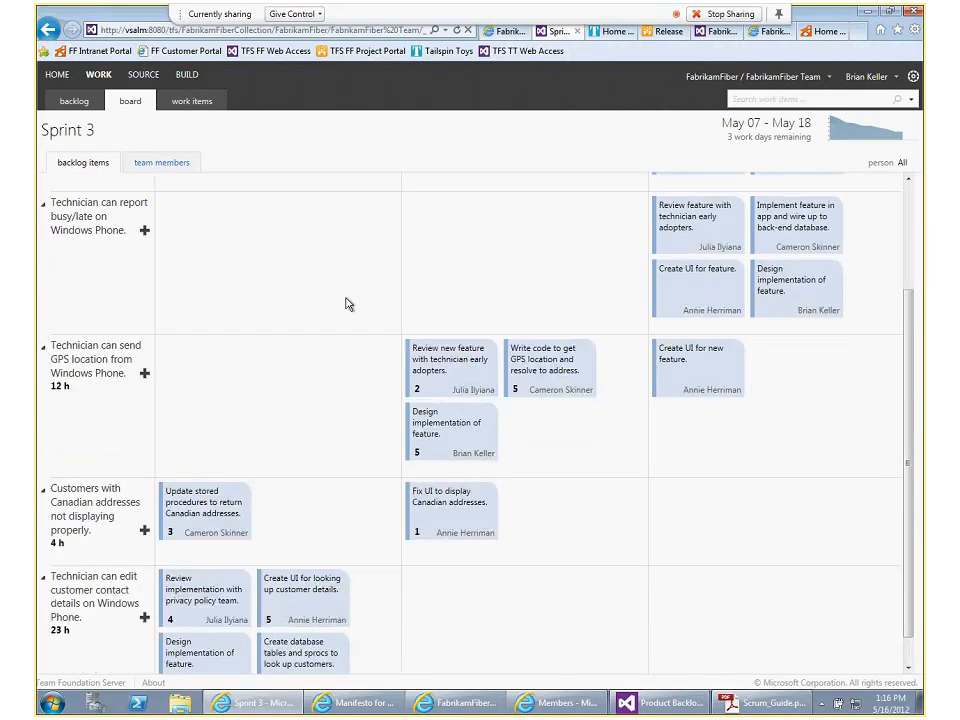
scroll(349, 304, up, 2)
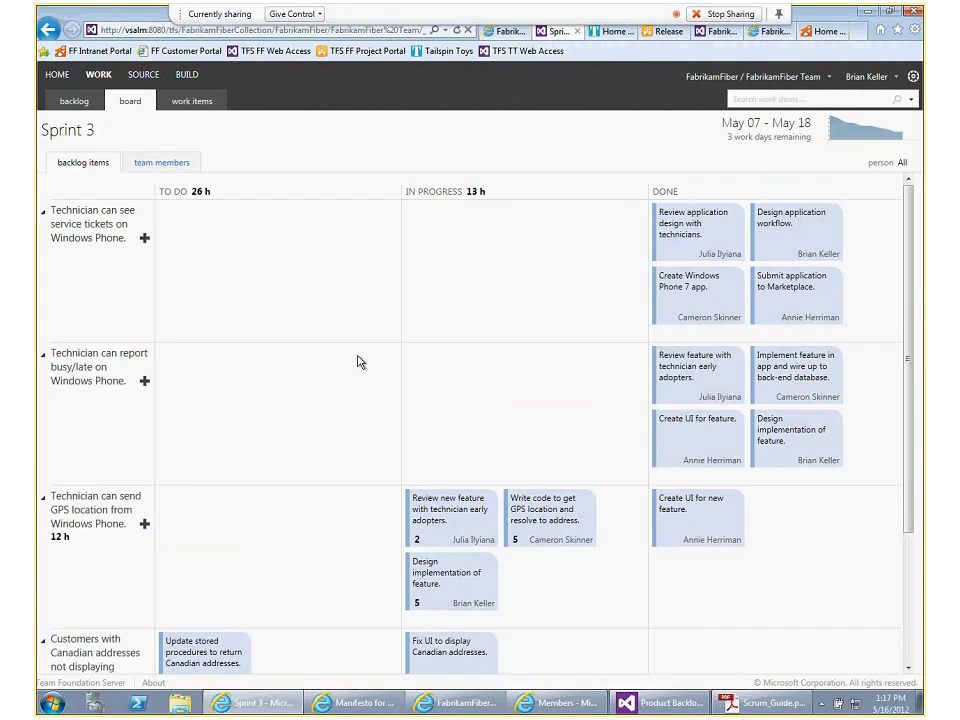
scroll(358, 362, down, 3)
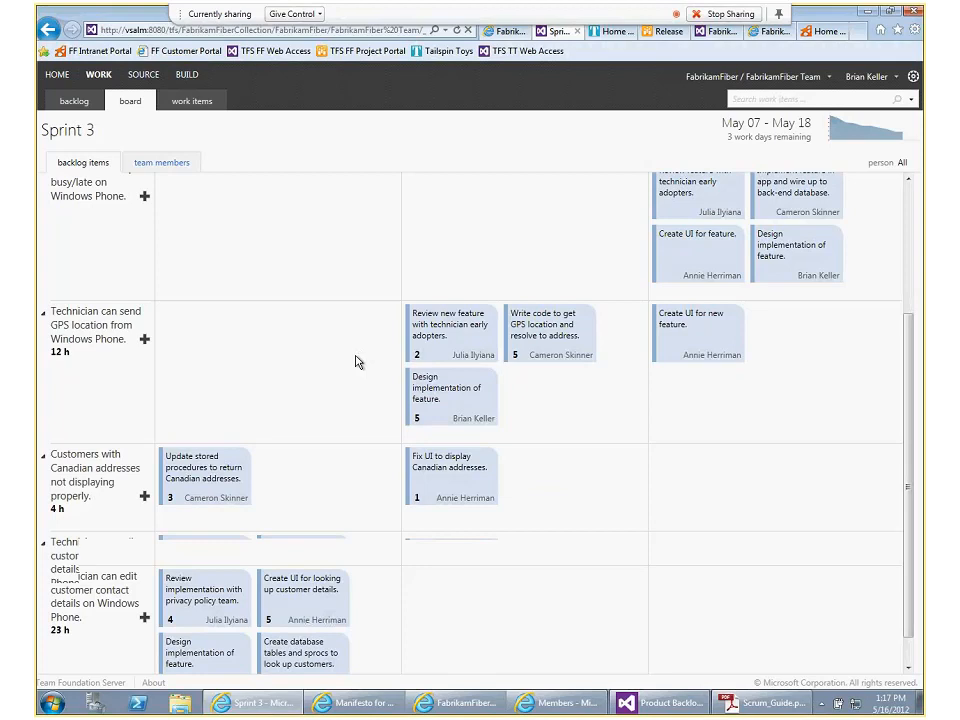
scroll(314, 604, up, 1)
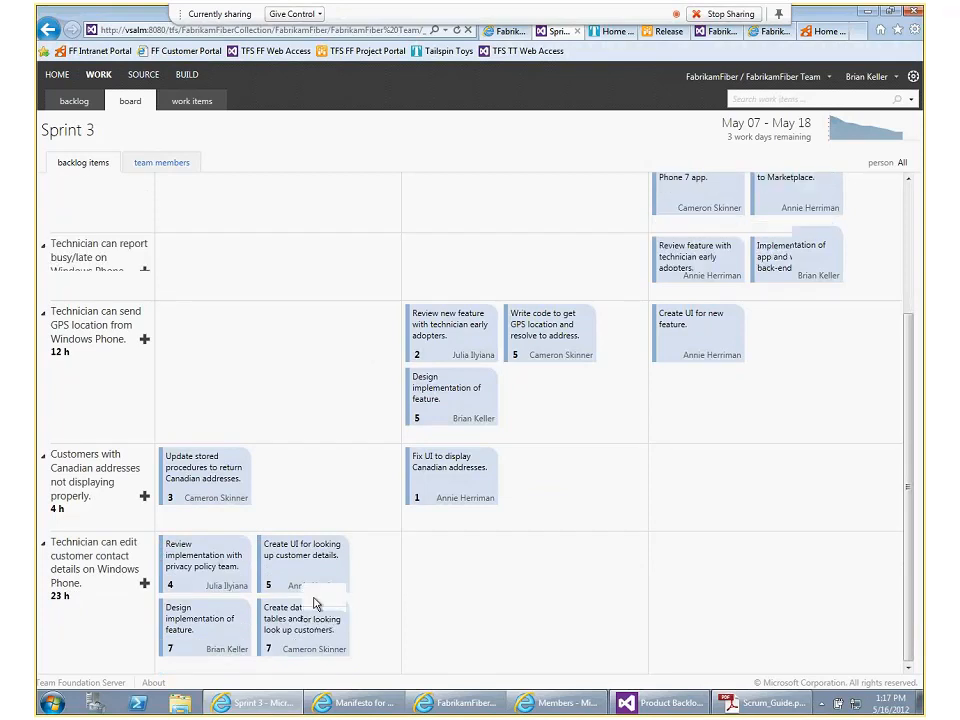
scroll(314, 604, up, 2)
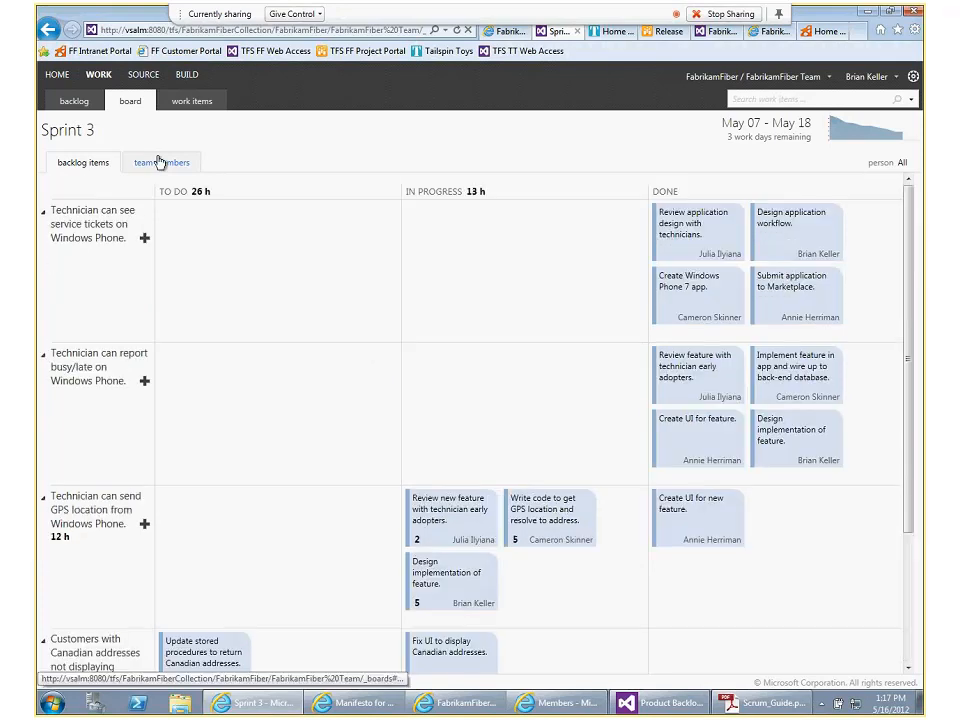
click(158, 162)
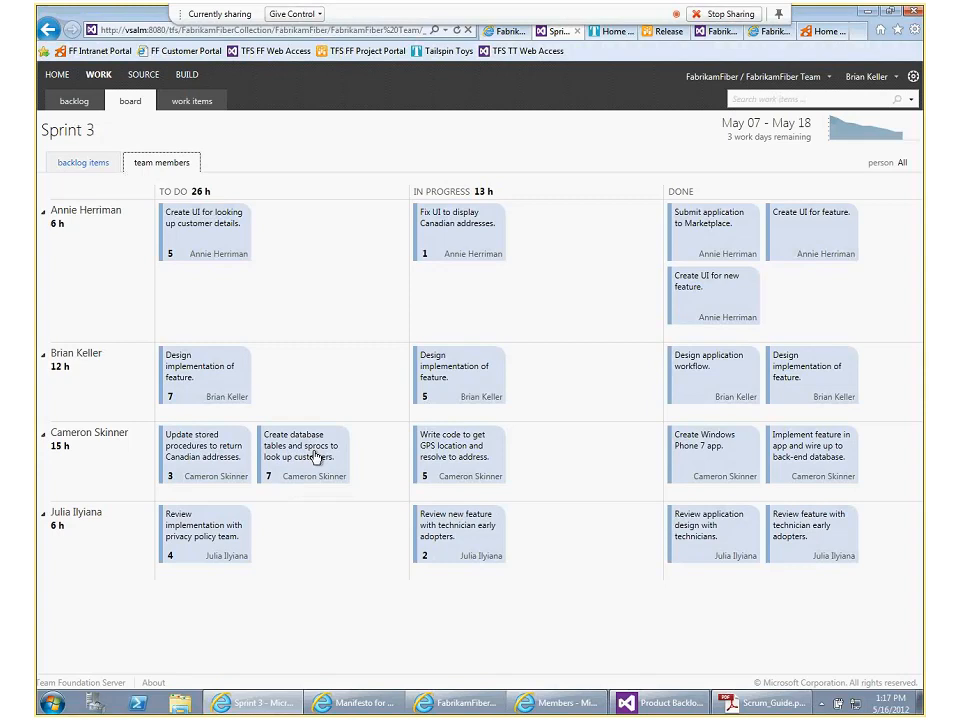
Reassign the Canadian addresses stored procedures task to the first-row team member and move that member's "Create UI for looking up customer details" task to In Progress
click(205, 482)
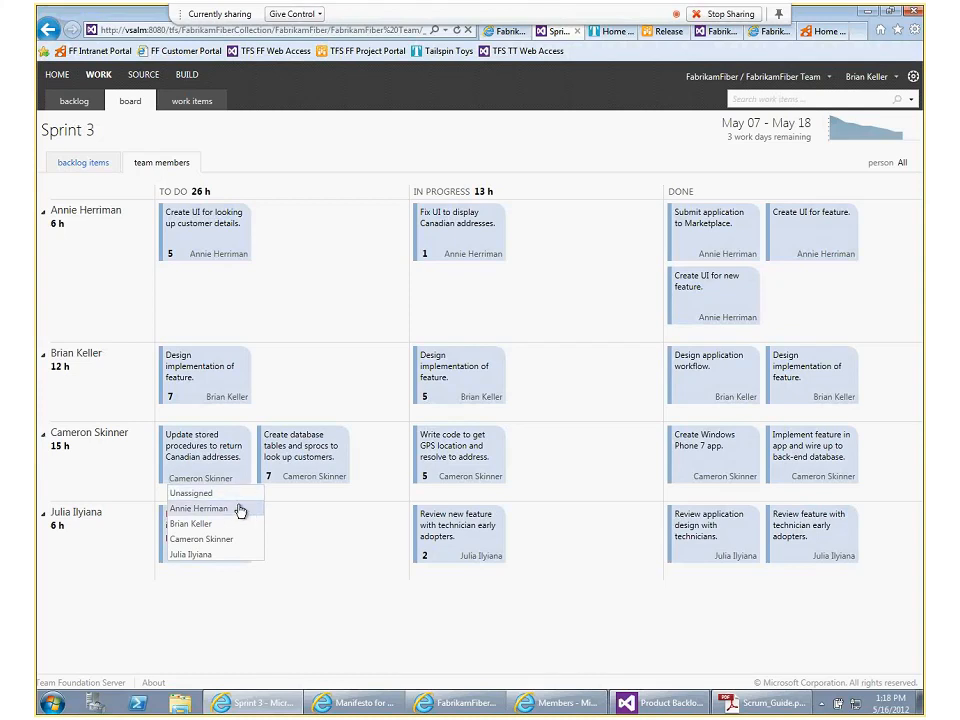
click(240, 509)
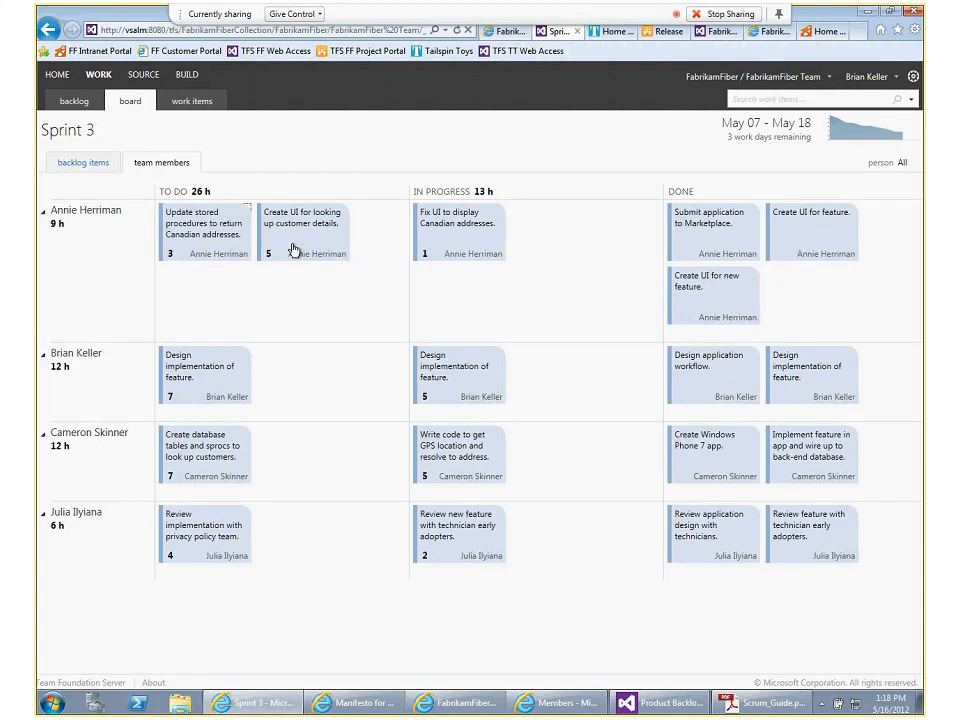
drag(293, 249, 460, 306)
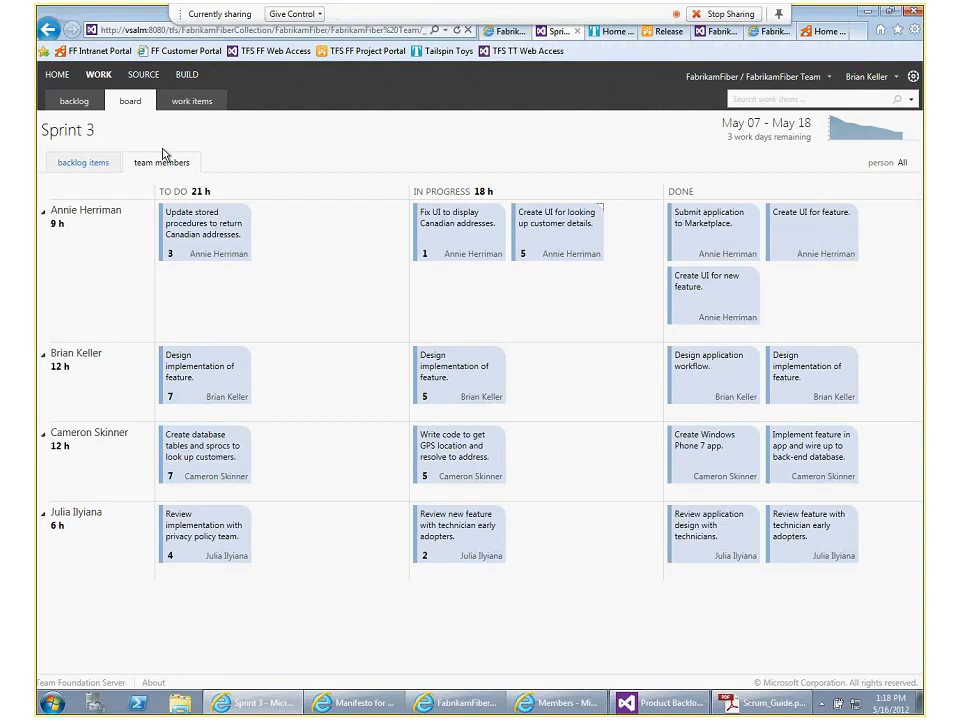
View the Sprint 3 board grouped by backlog items, and return it to the team members grouping
click(81, 166)
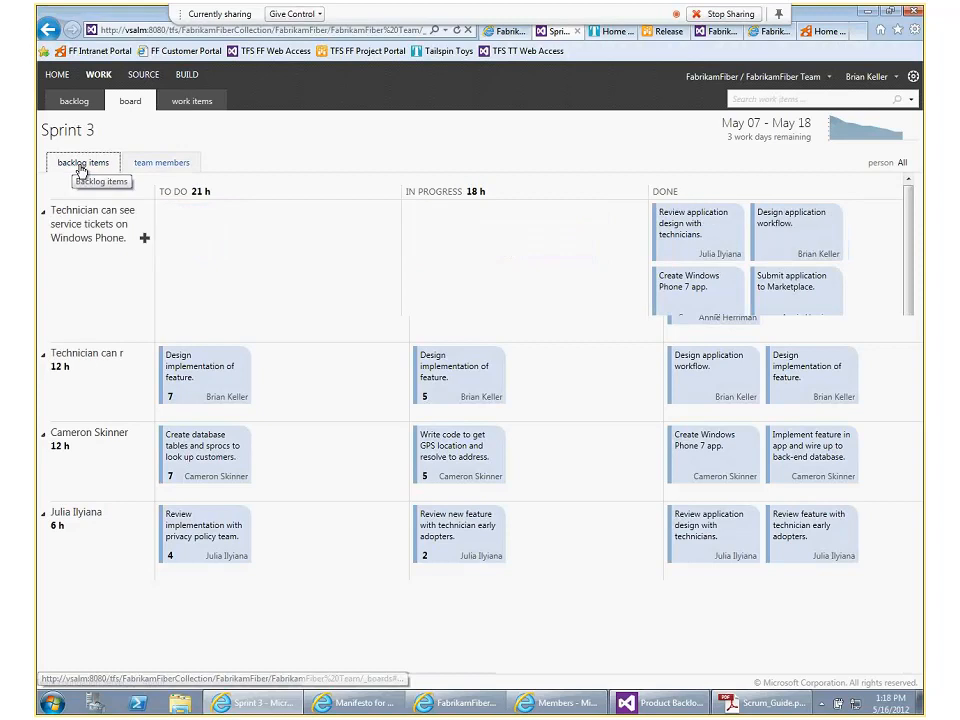
click(164, 164)
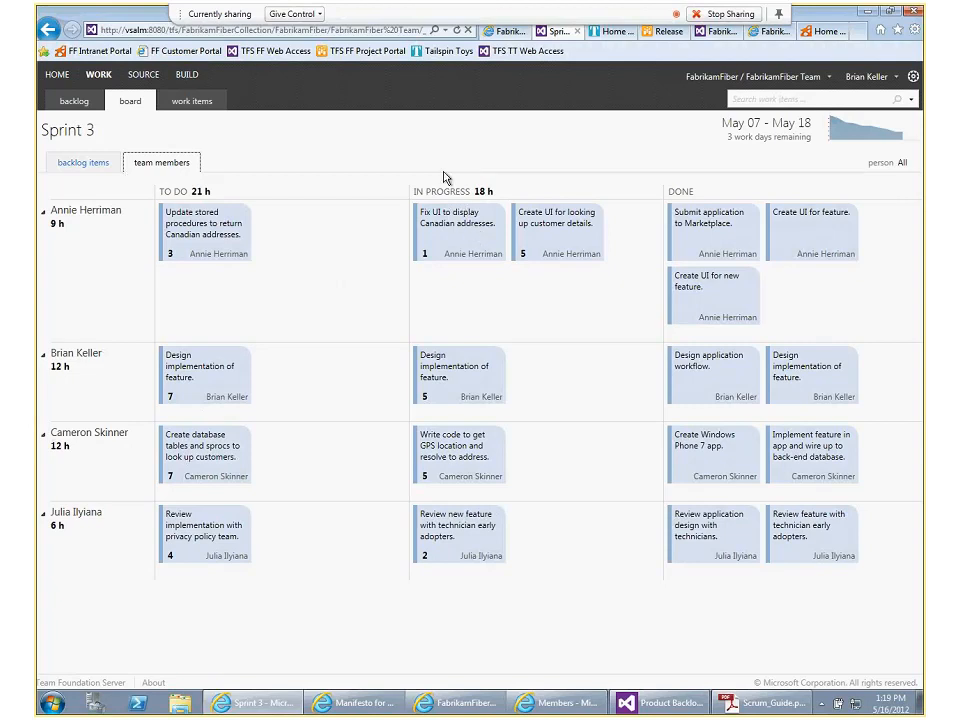
Open a blank Impediment work item form to look at its fields, leave it unsaved and return to the Sprint 3 board
click(183, 105)
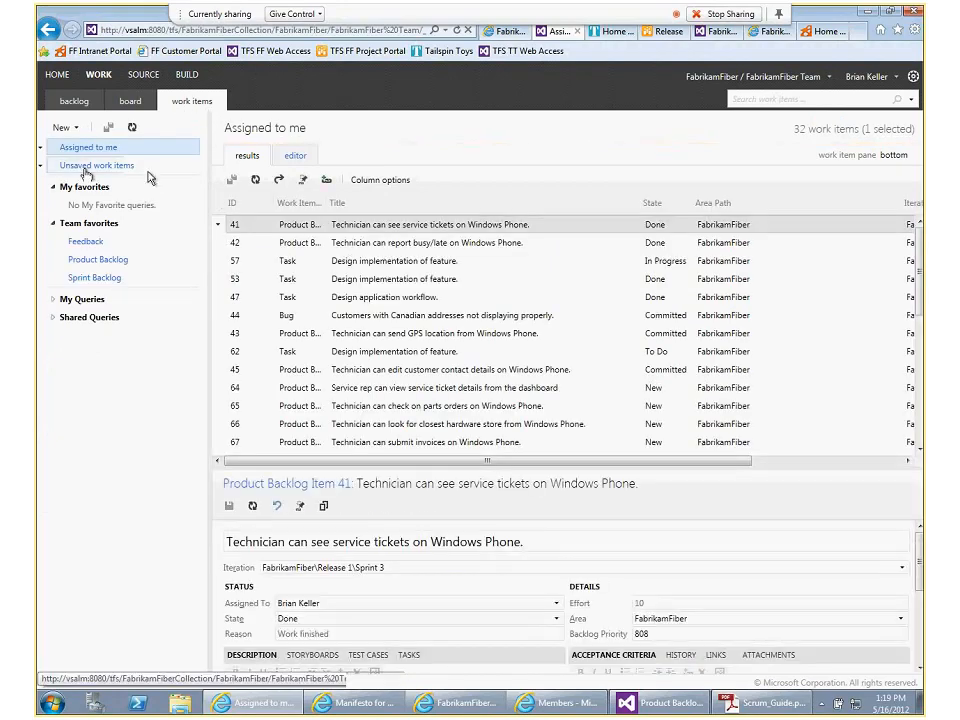
click(62, 128)
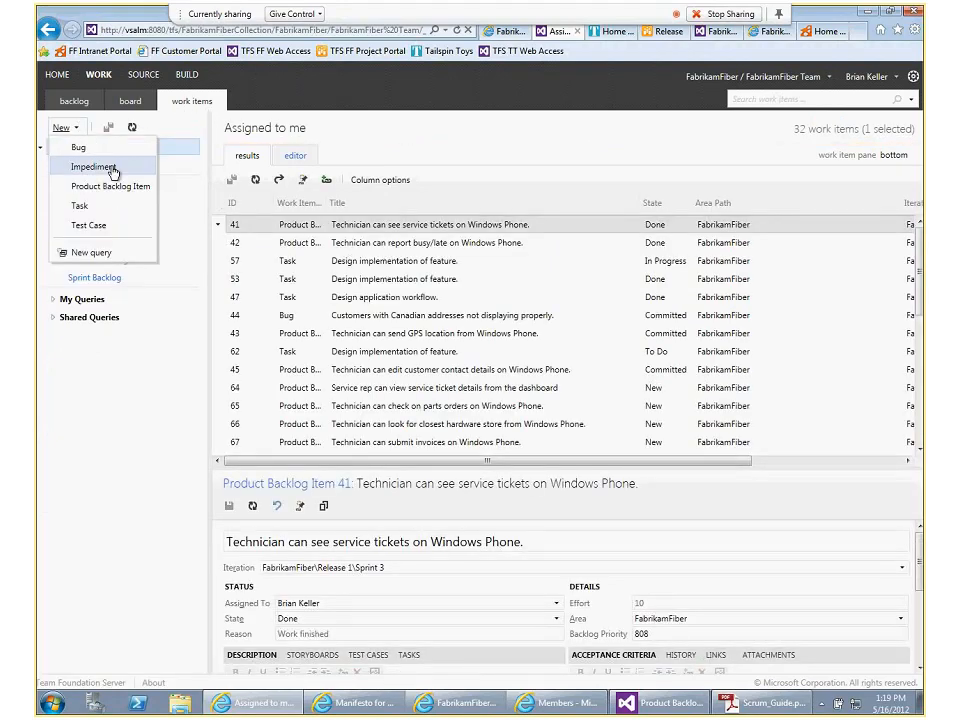
click(113, 170)
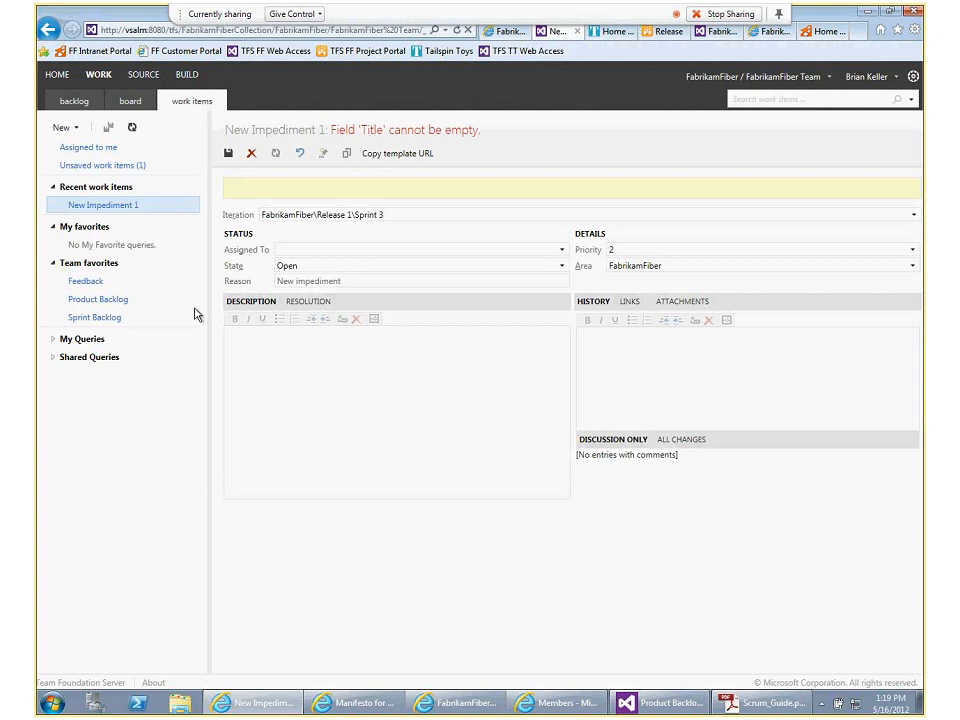
click(189, 146)
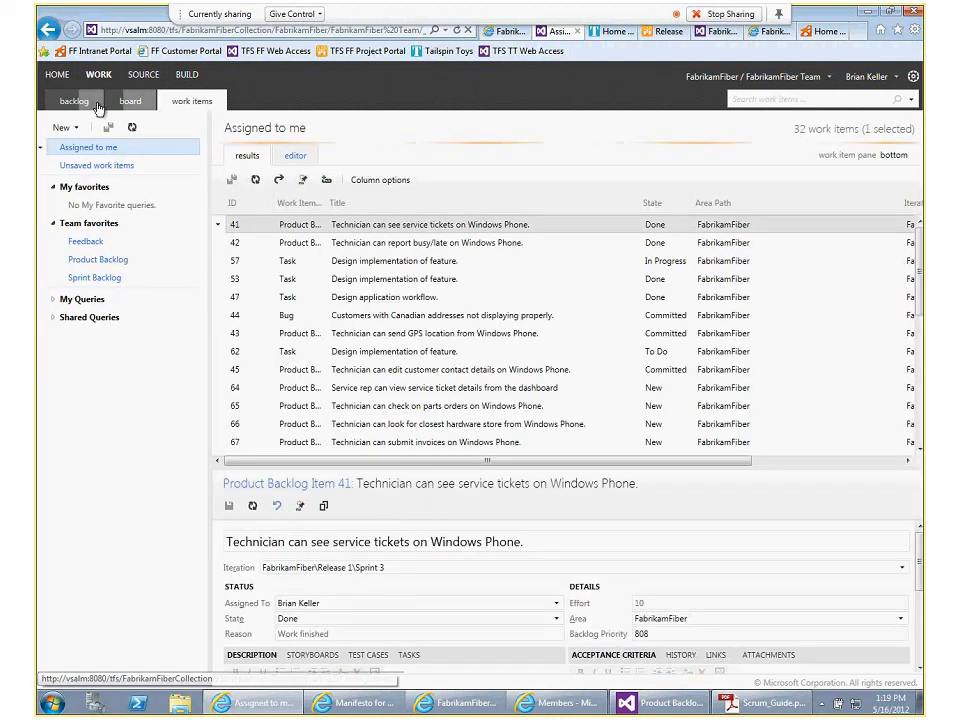
click(88, 101)
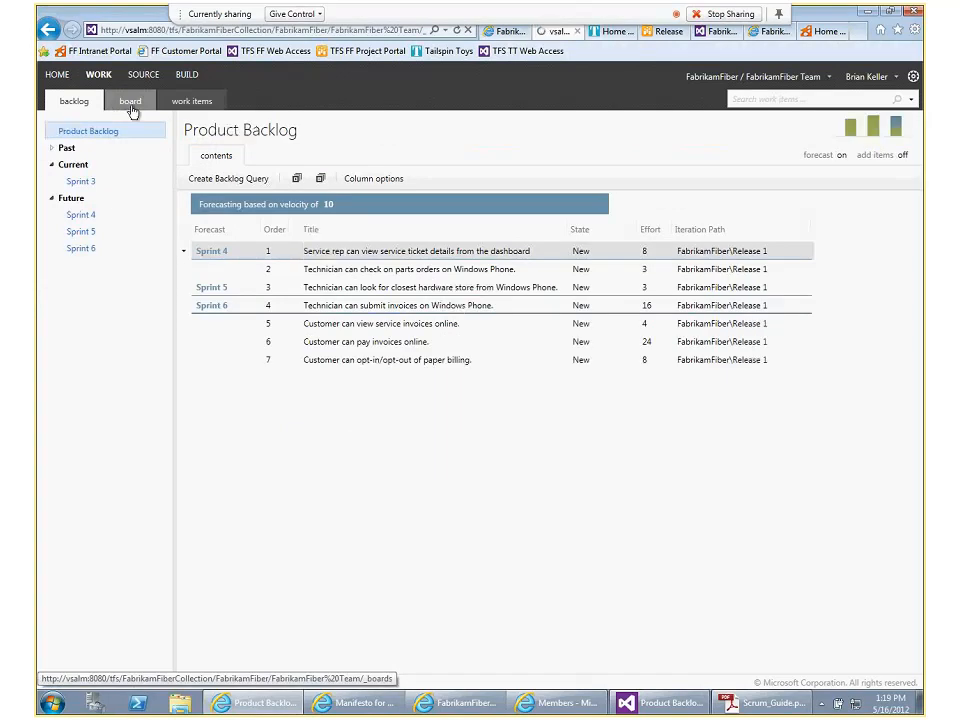
click(131, 106)
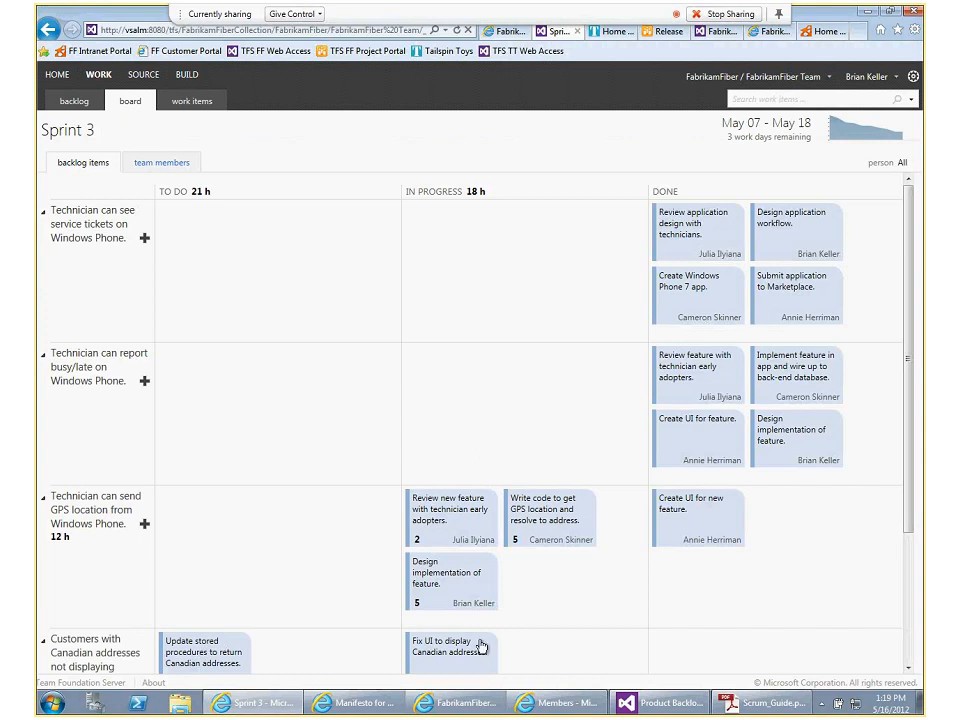
Switch to the Manifesto for Agile Software Development page and highlight the line "Working software over comprehensive documentation"
click(321, 705)
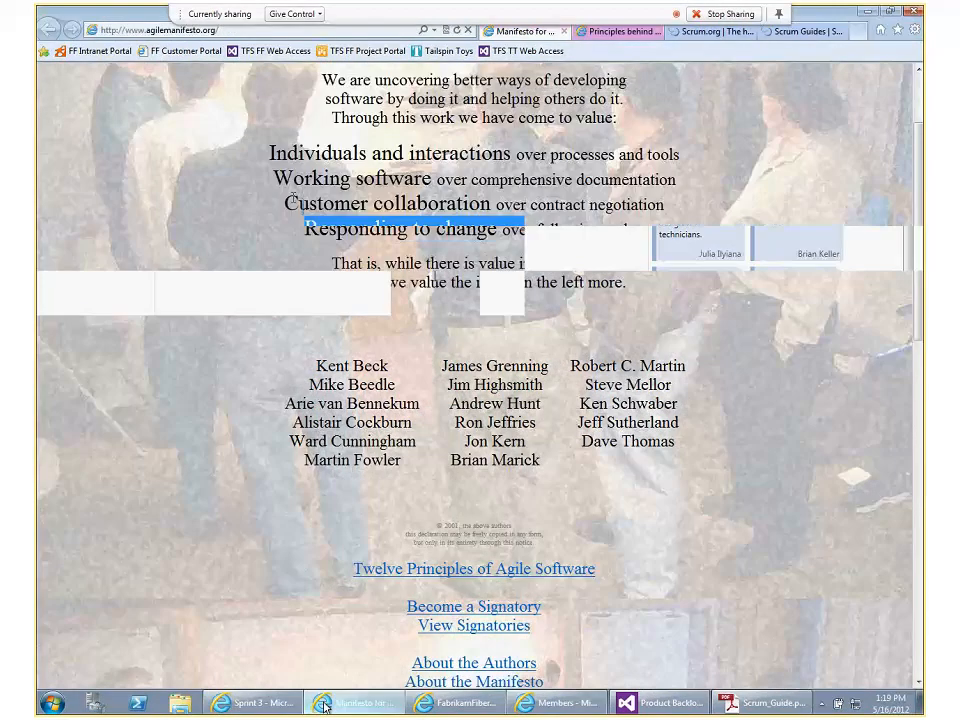
double_click(637, 176)
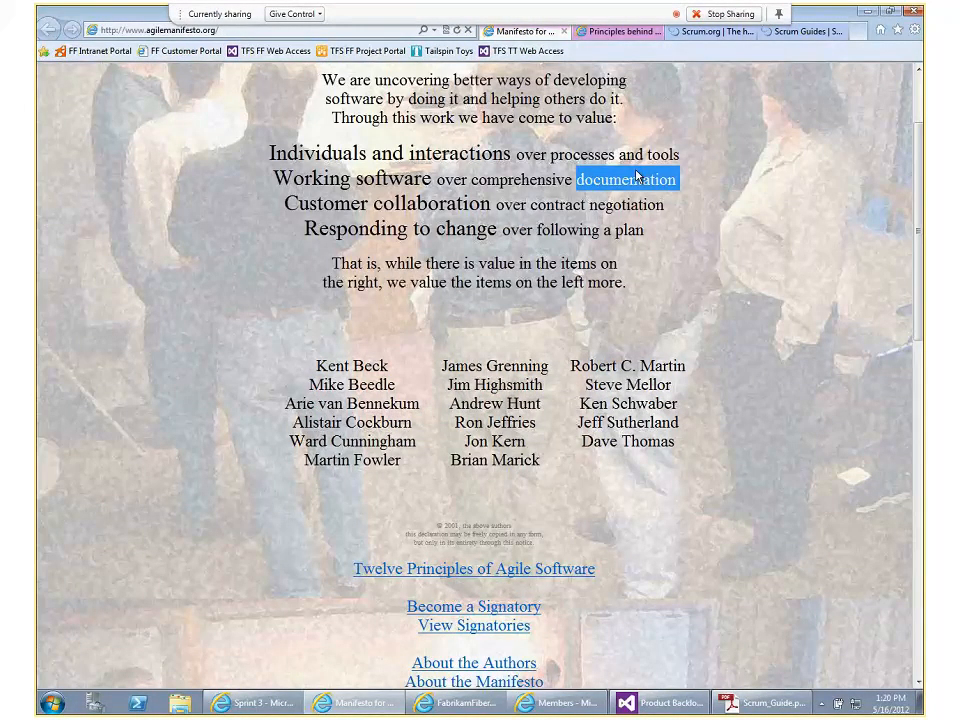
triple_click(637, 176)
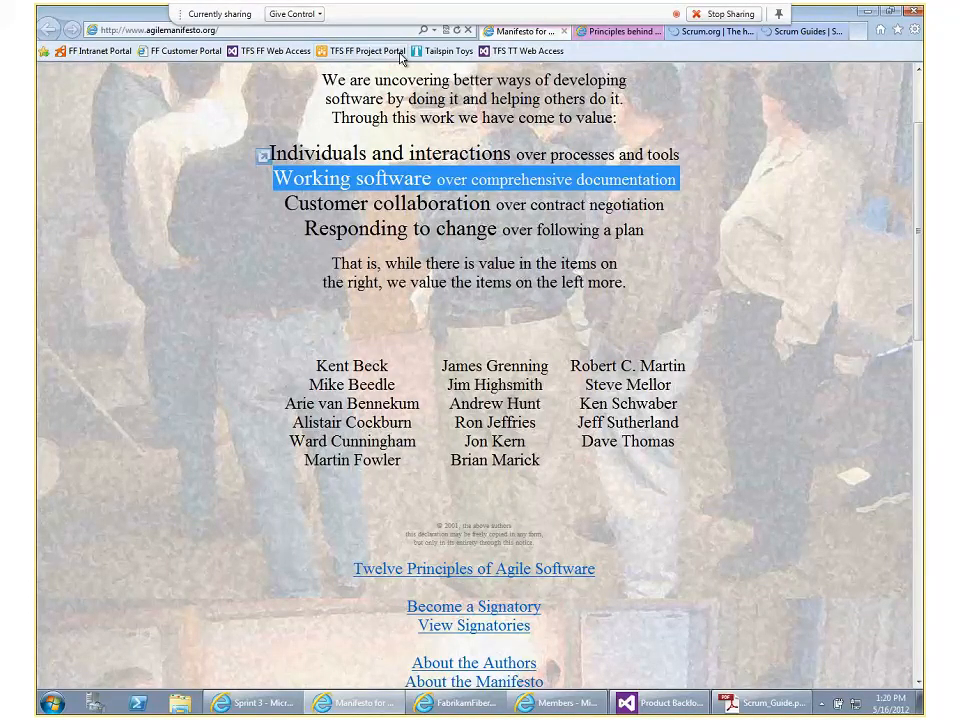
Return to the Sprint 3 board and open the acceptance criteria of the backlog item "Technician can see service tickets on Windows Phone."
click(246, 704)
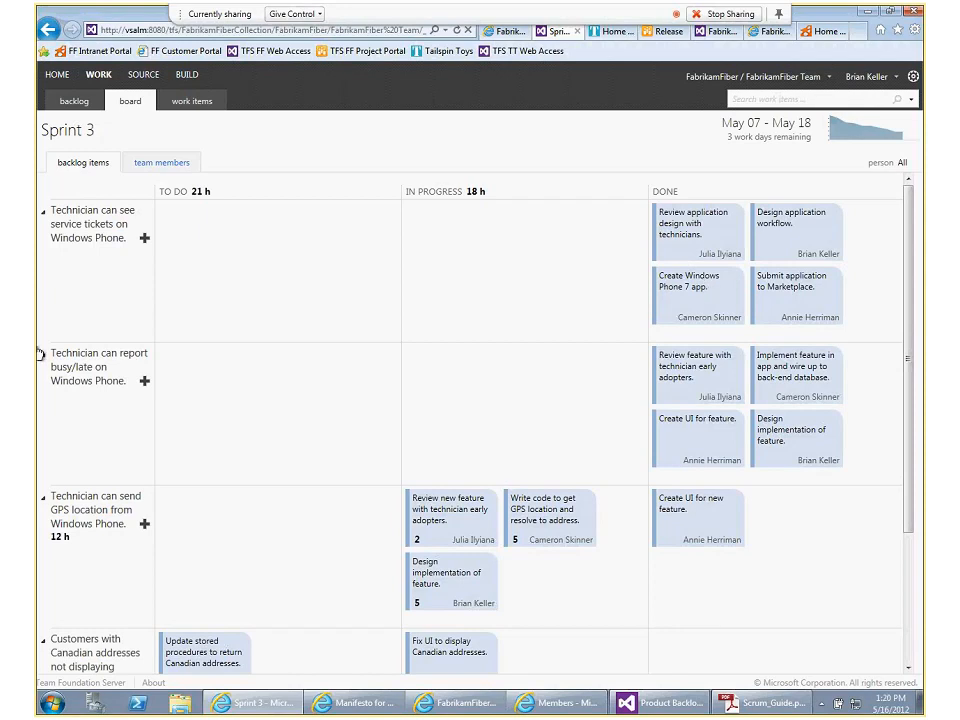
double_click(73, 237)
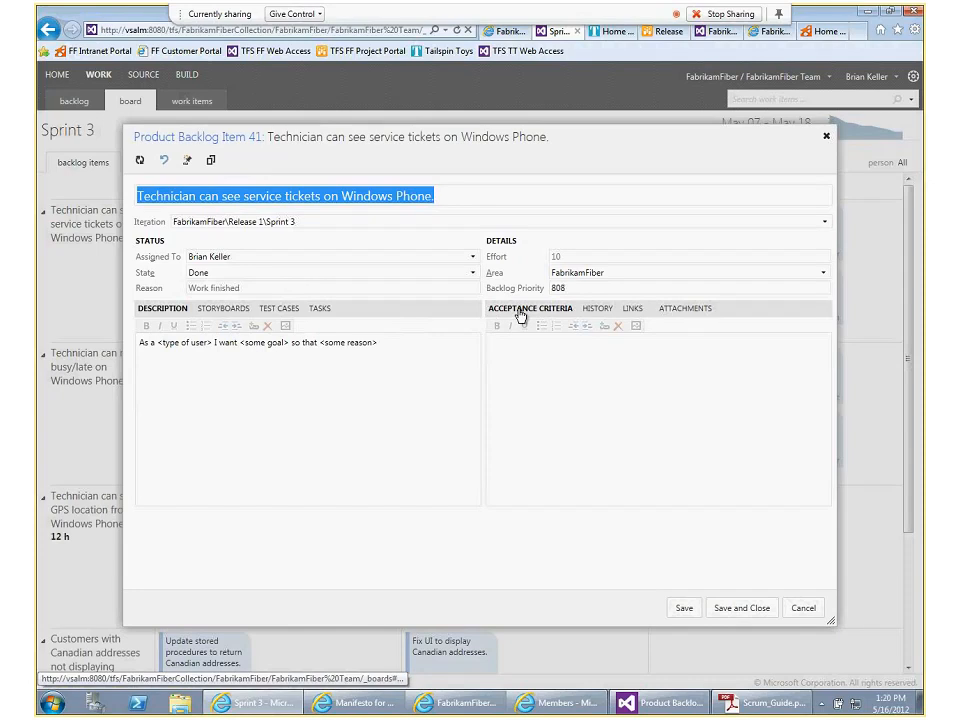
click(518, 356)
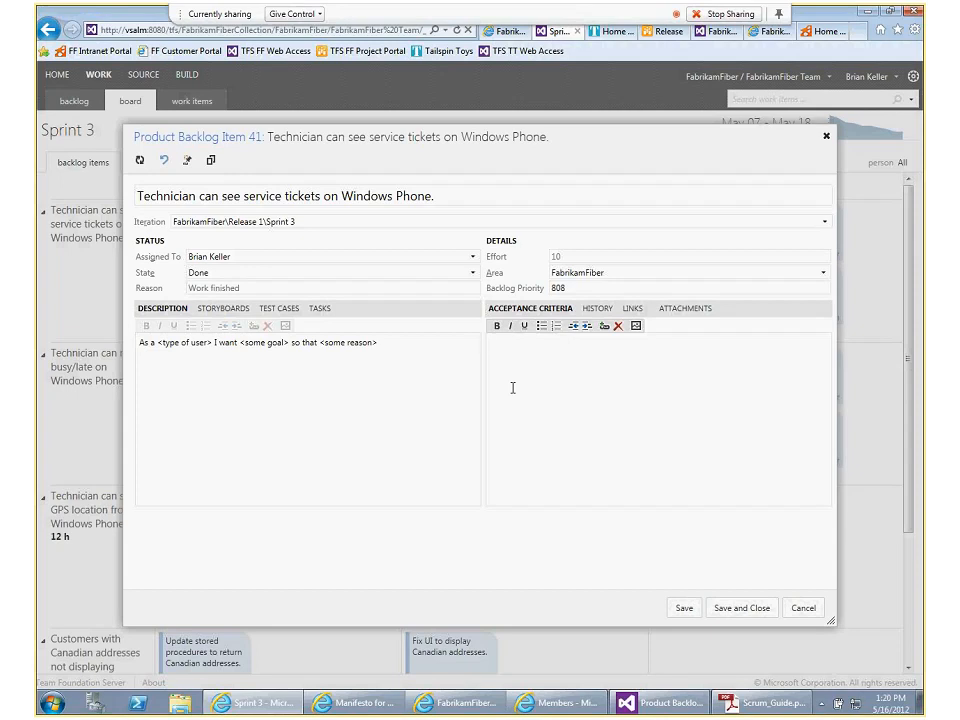
Enter the acceptance criteria "I can look at the details of the tickets and make decisions about what to do next." and save and close the item
text(I can look at the o)
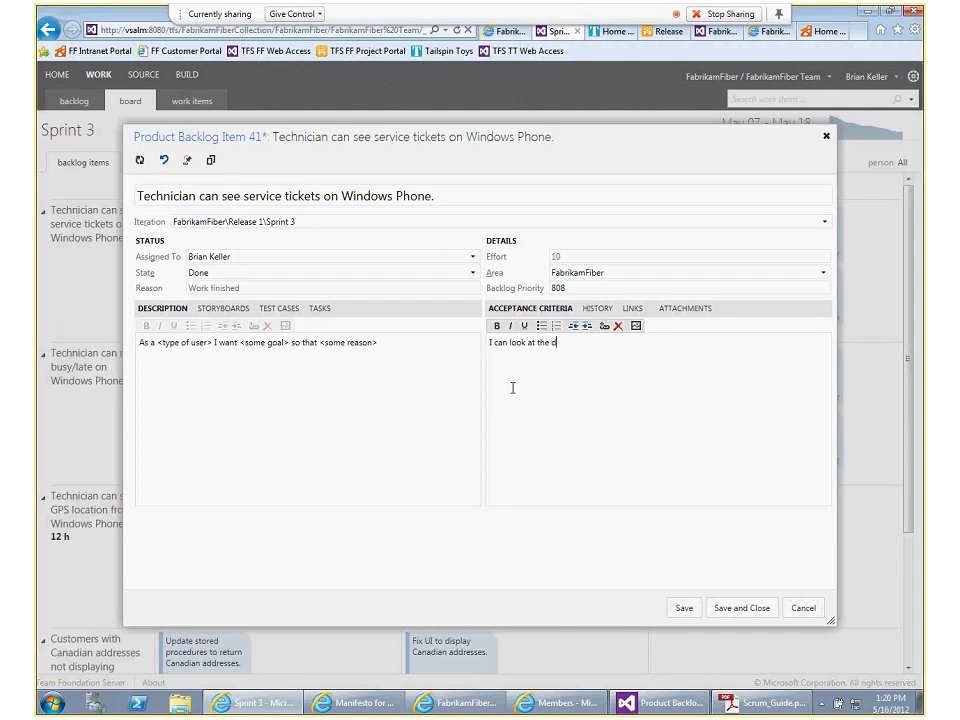
text(etails of the tickets and make deci)
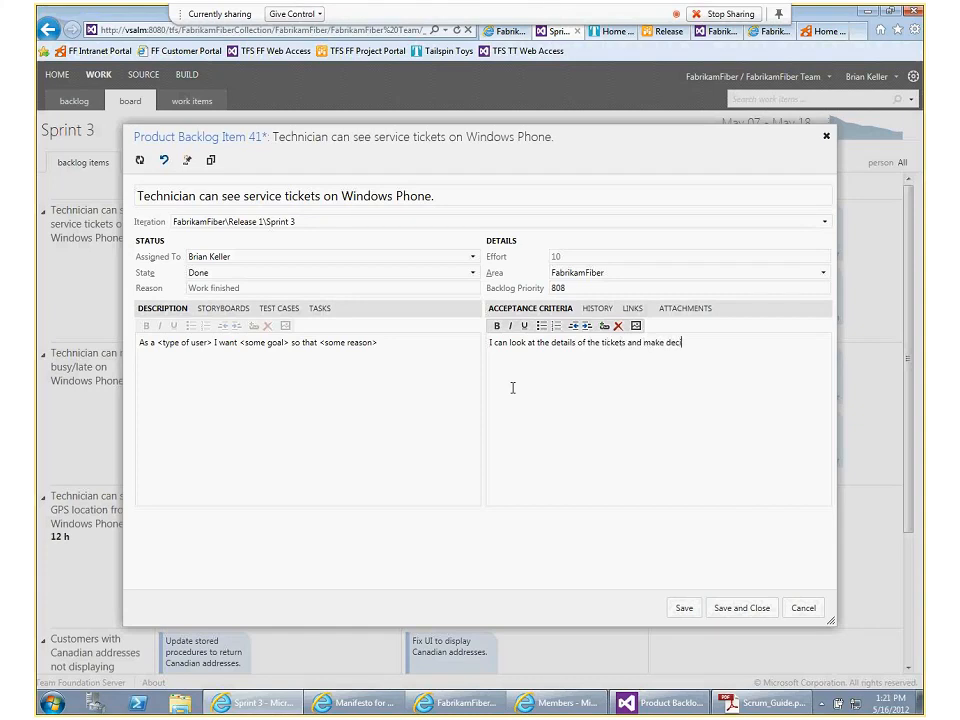
text(sions about what to do next.)
key(ctrl+s)
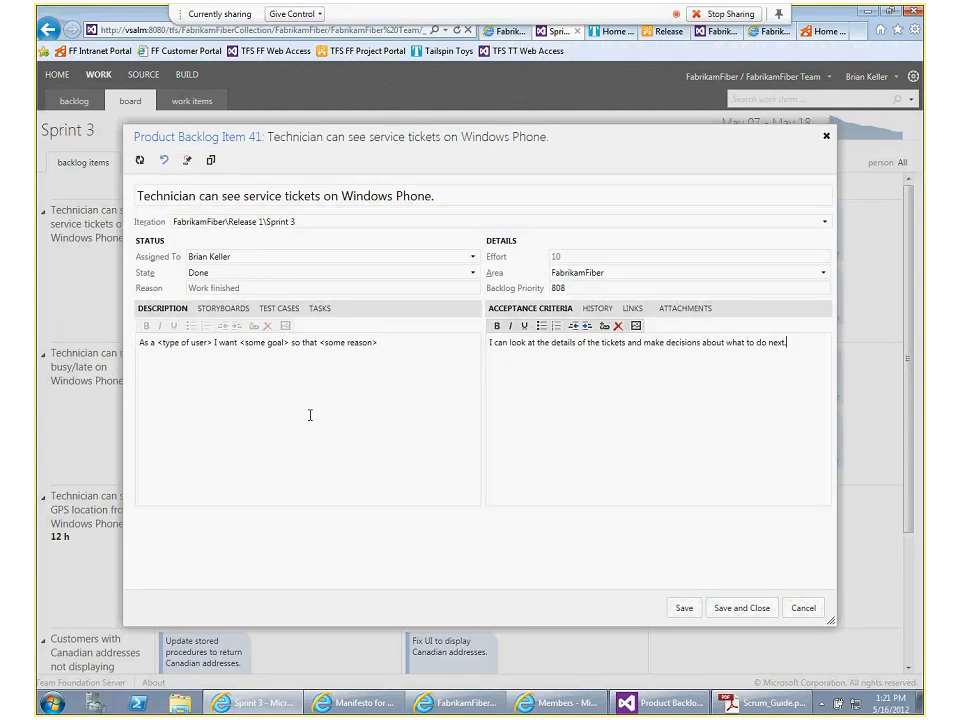
click(740, 608)
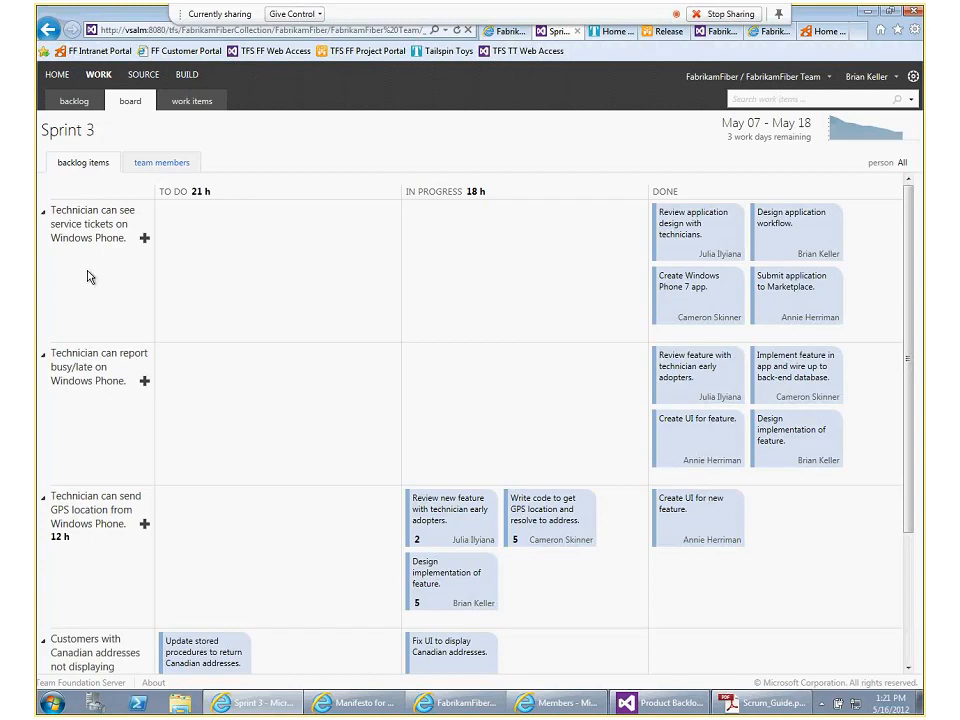
Look through all backlog item rows on the Sprint 3 board and view the sprint's burndown chart
scroll(89, 276, down, 1)
scroll(89, 277, down, 1)
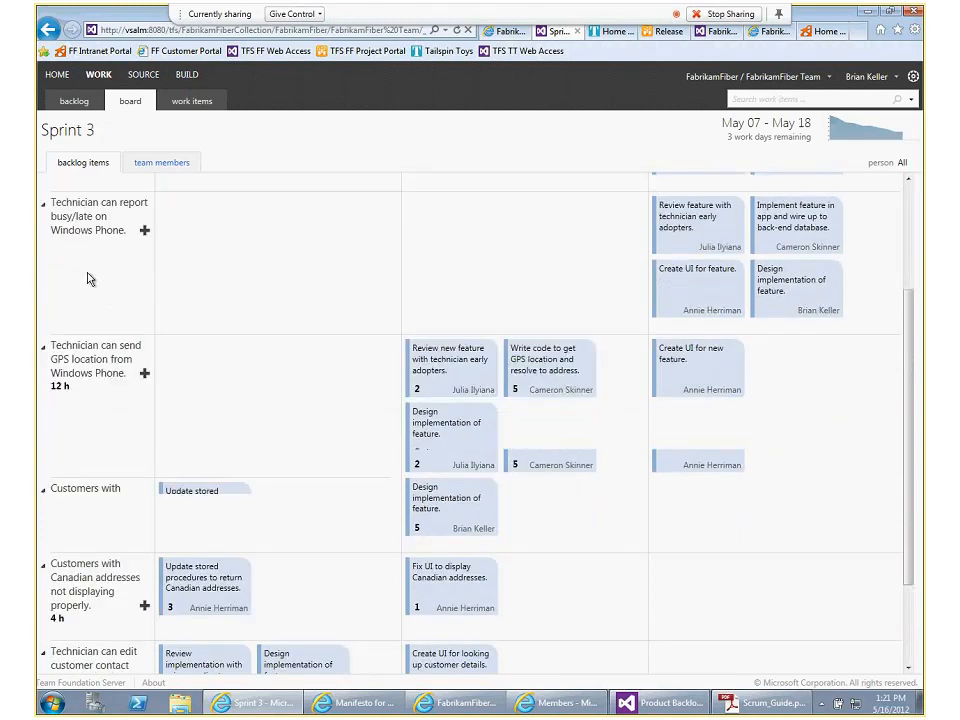
scroll(99, 347, up, 2)
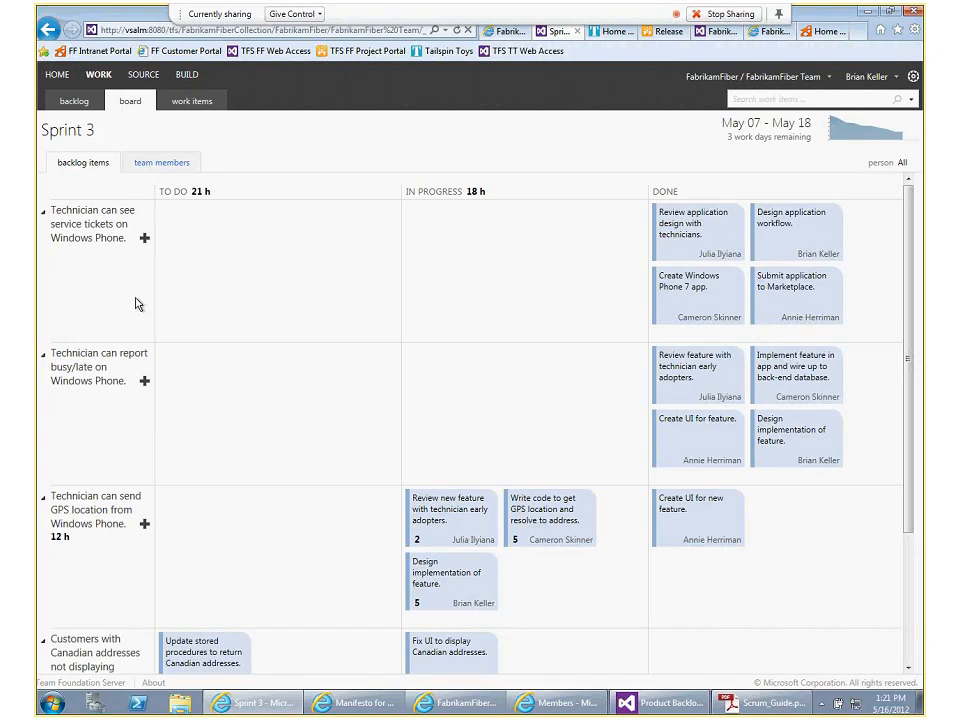
scroll(137, 304, down, 3)
scroll(136, 304, down, 1)
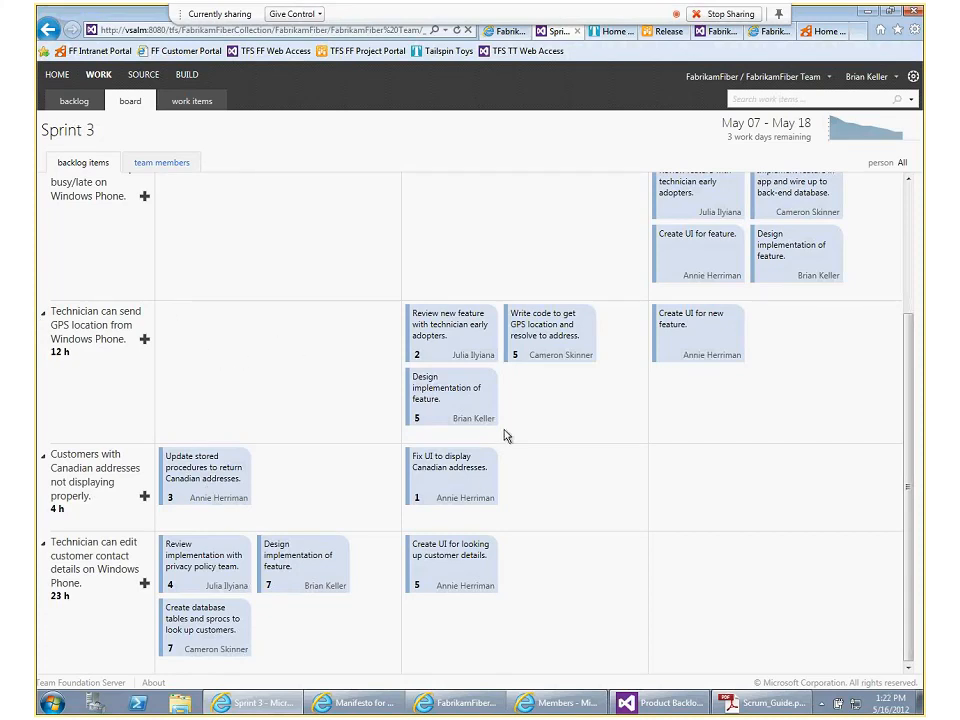
scroll(540, 413, up, 3)
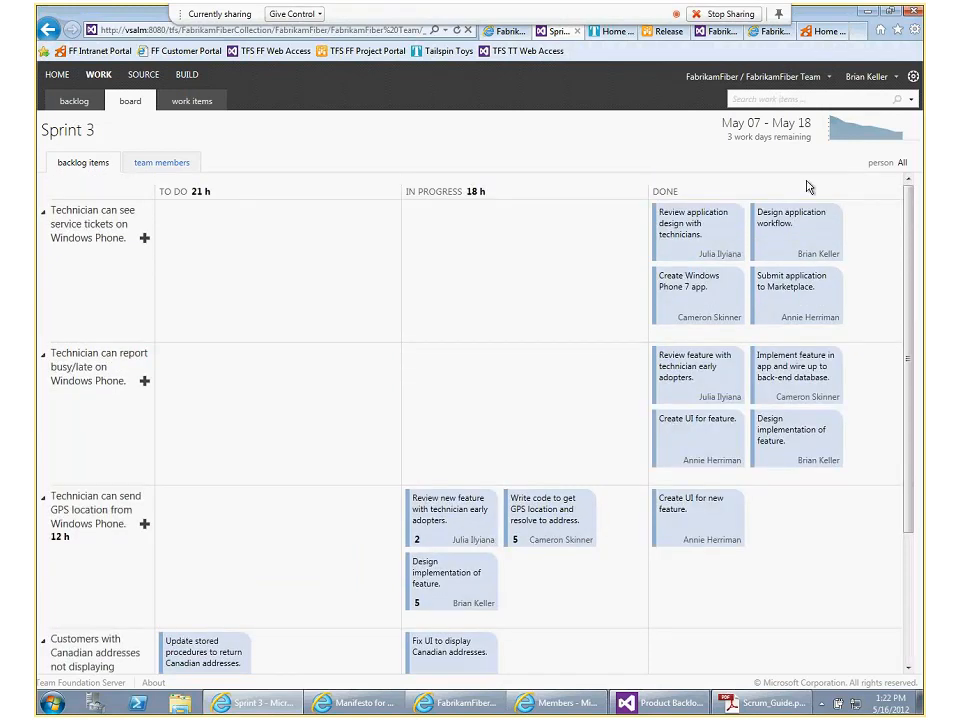
click(851, 132)
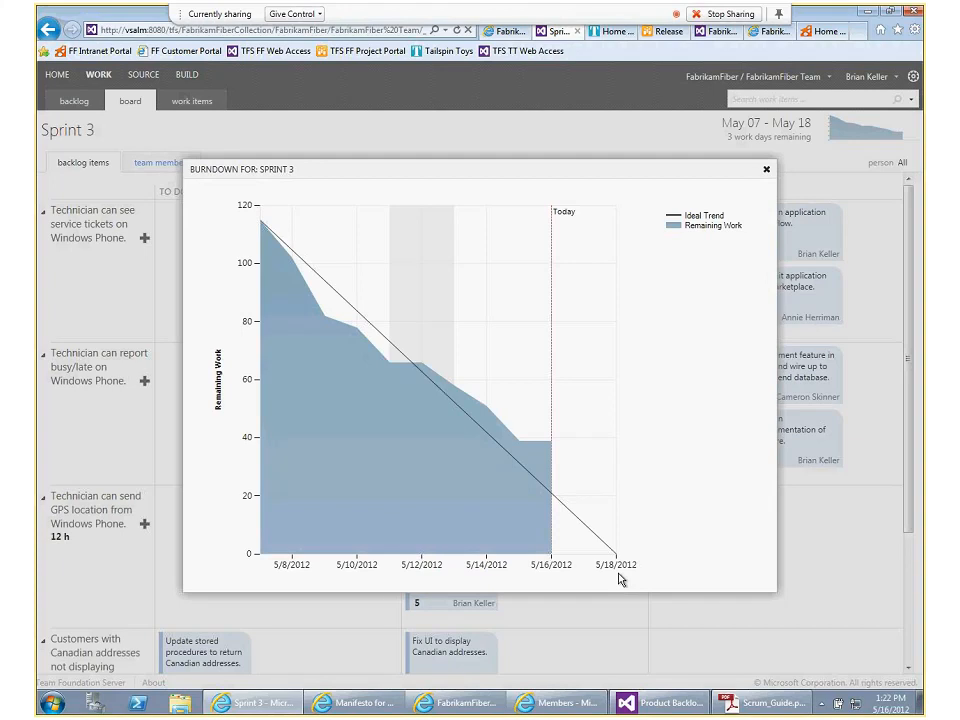
click(767, 172)
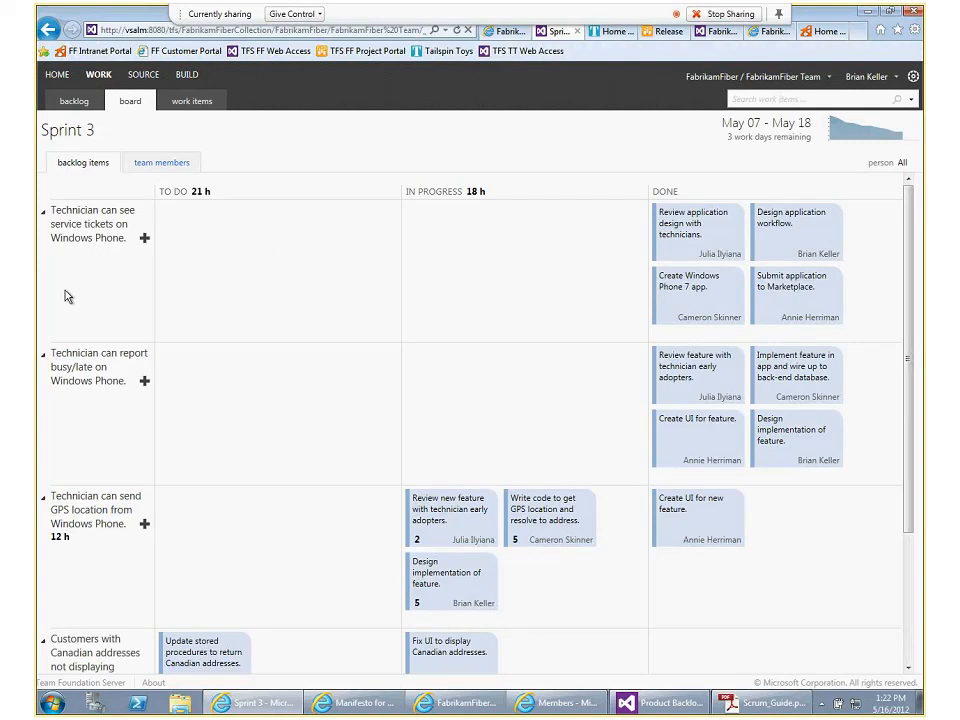
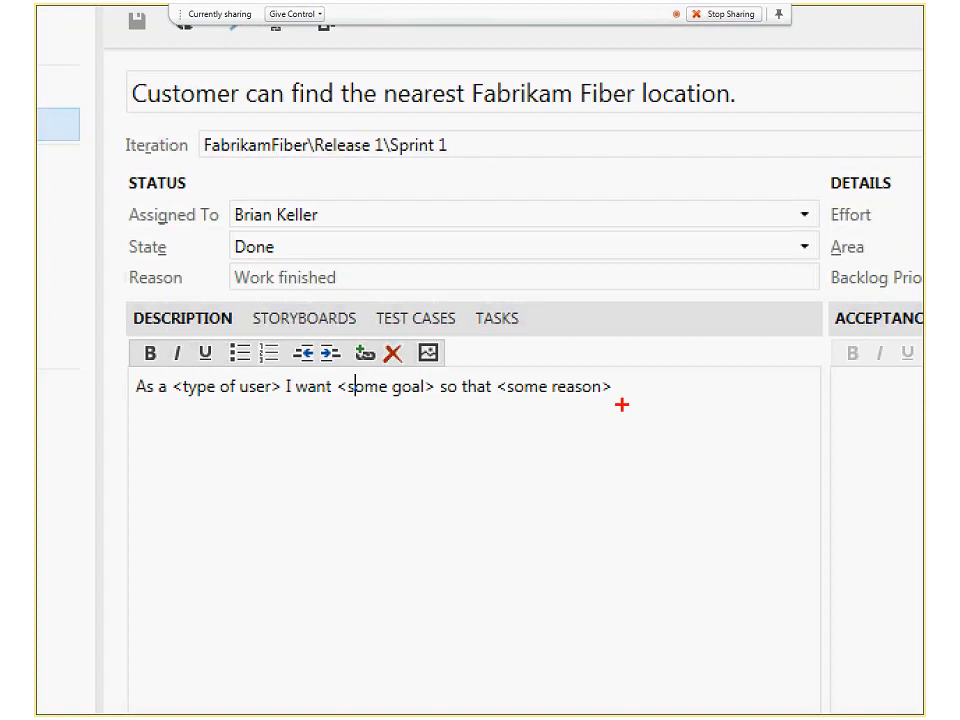
Enter and save the acceptance criteria "As I go to the map I should be able to see a clear indication of where I am." in backlog item 1
mouse_move(622, 404)
mouse_down()
mouse_move(545, 382)
mouse_move(38, 358)
mouse_up()
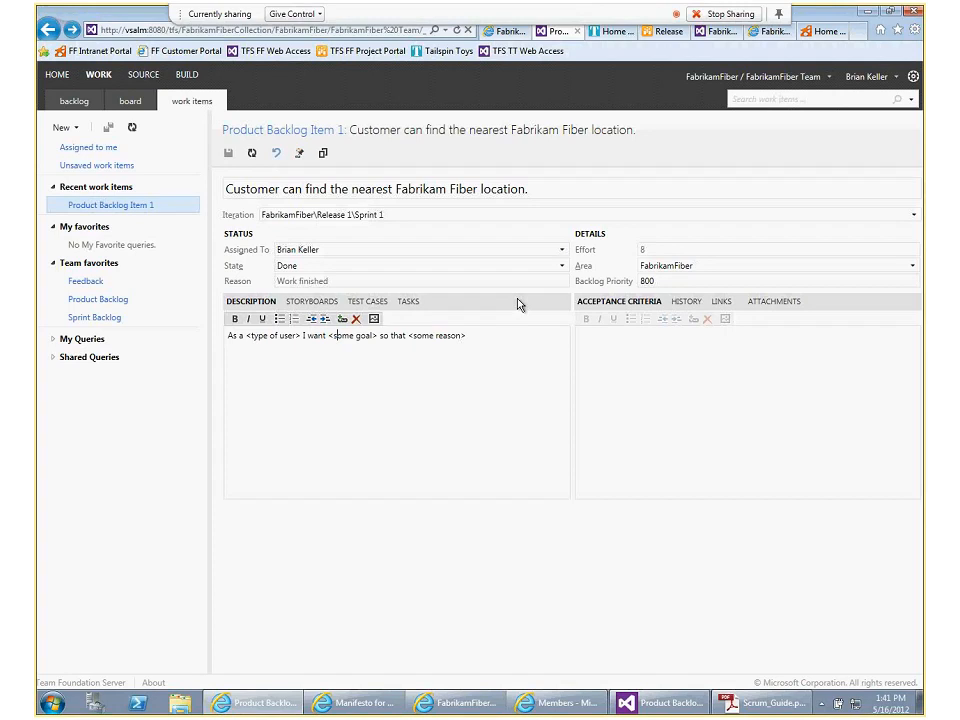
click(593, 312)
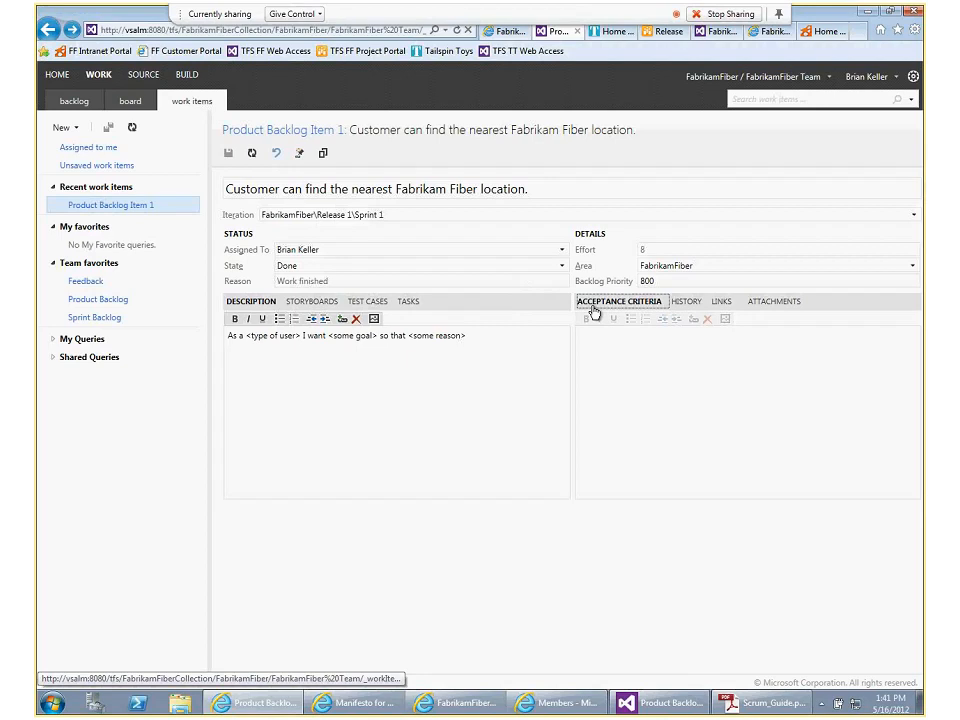
click(619, 381)
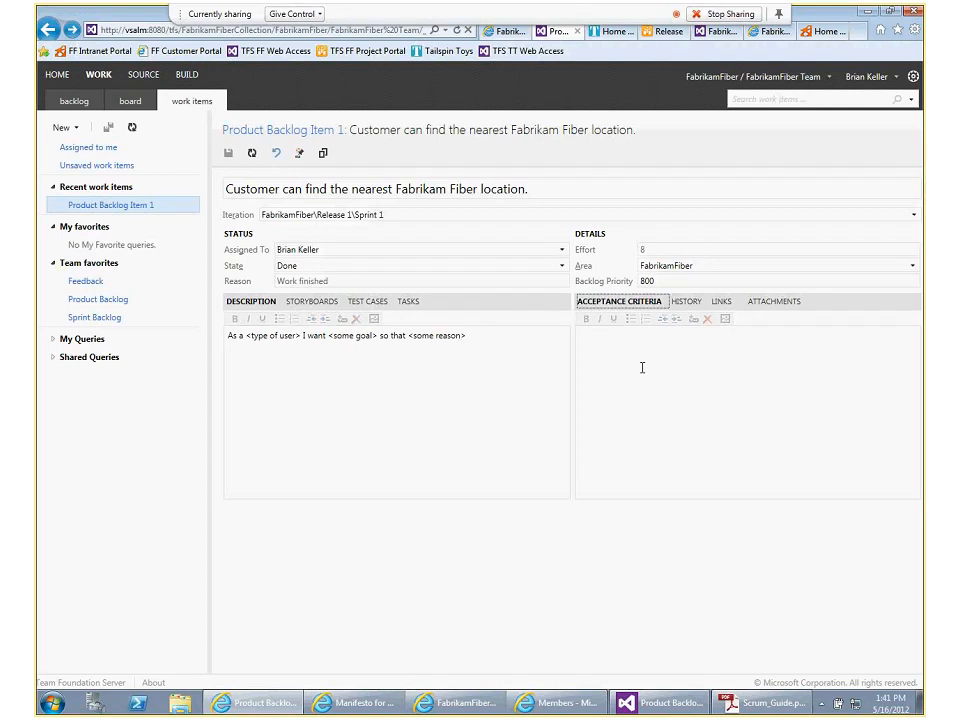
click(596, 369)
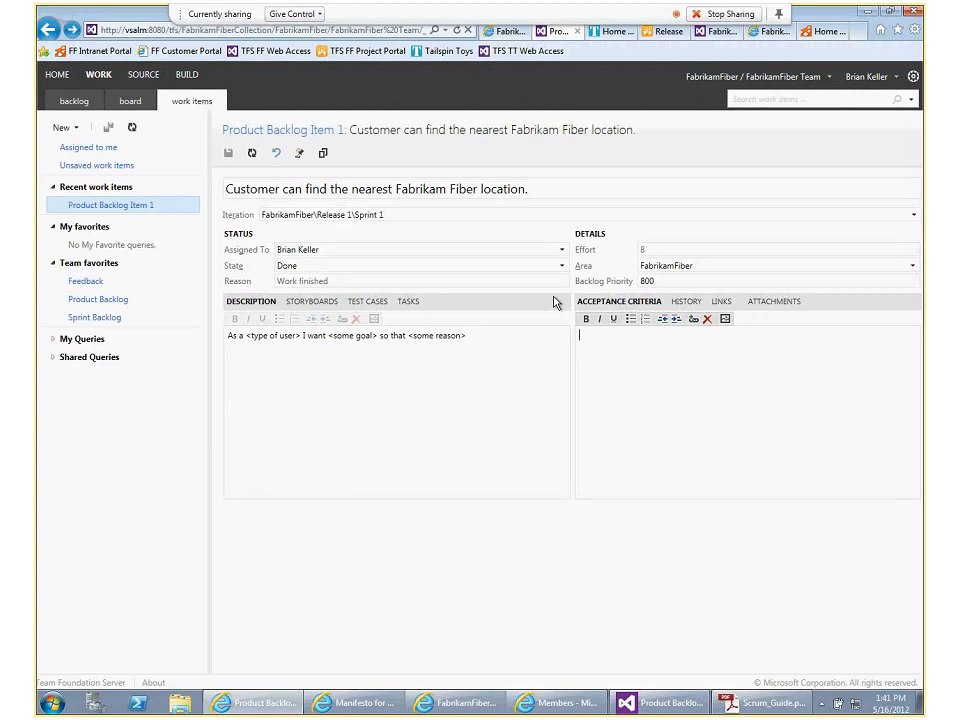
text(As I go )
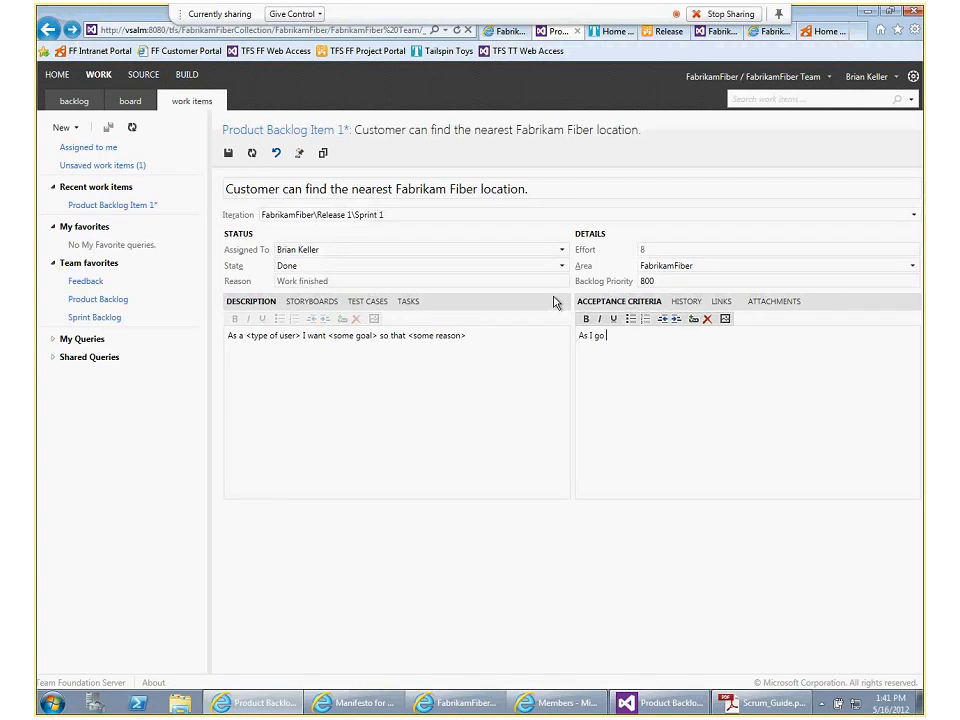
text(to the map I should be able to see a cle)
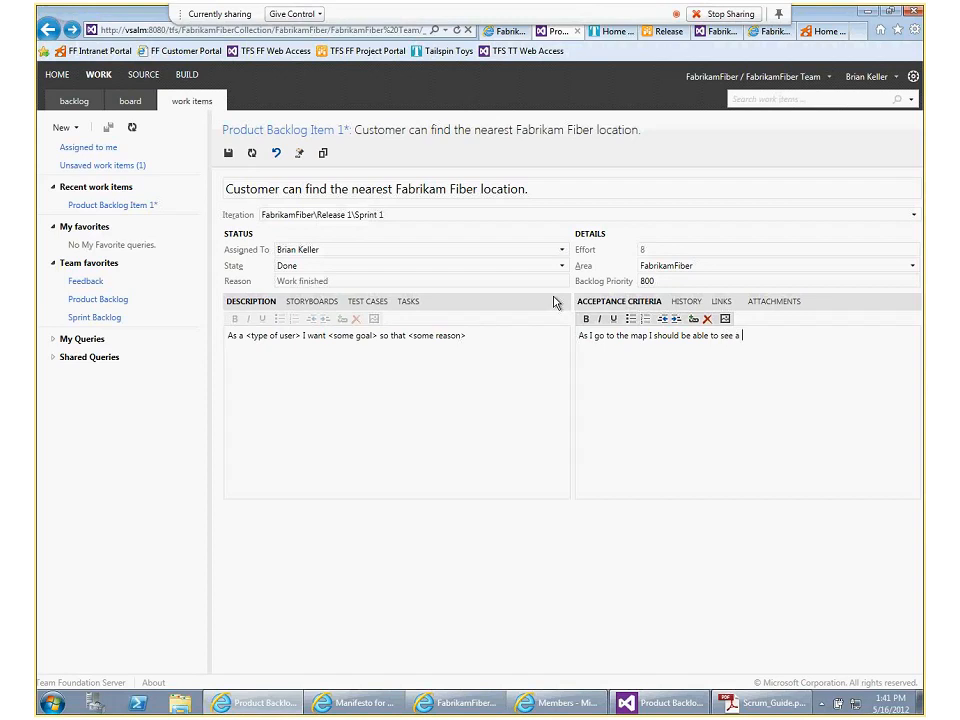
text(ar indication of where I am.)
key(ctrl+s)
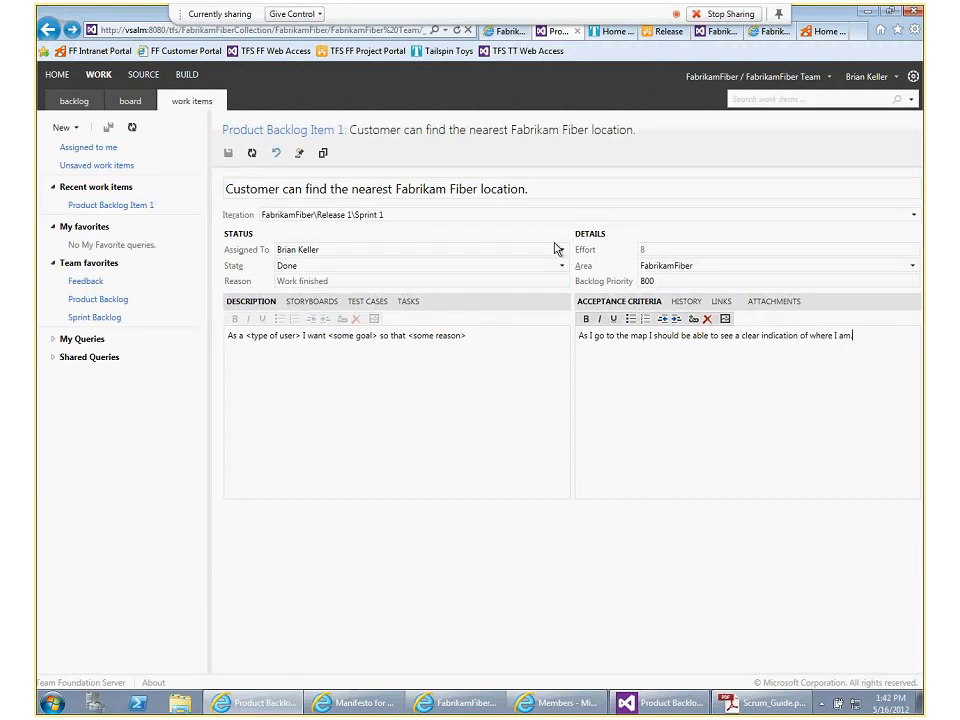
View the history of the nearest Fabrikam Fiber location item and expand it to show all state transitions
click(718, 401)
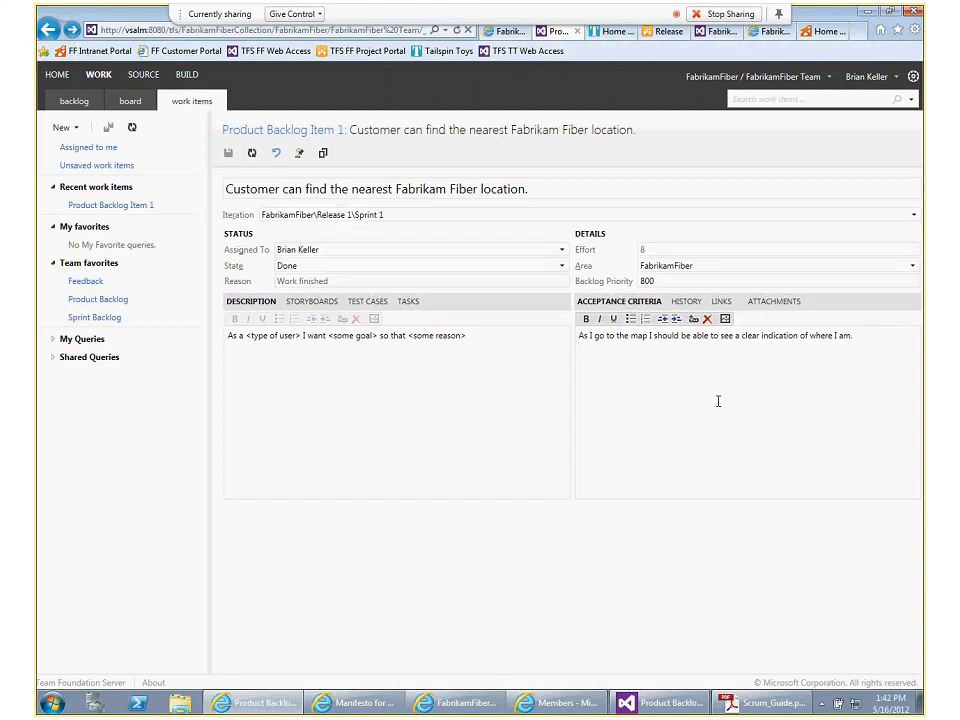
click(690, 302)
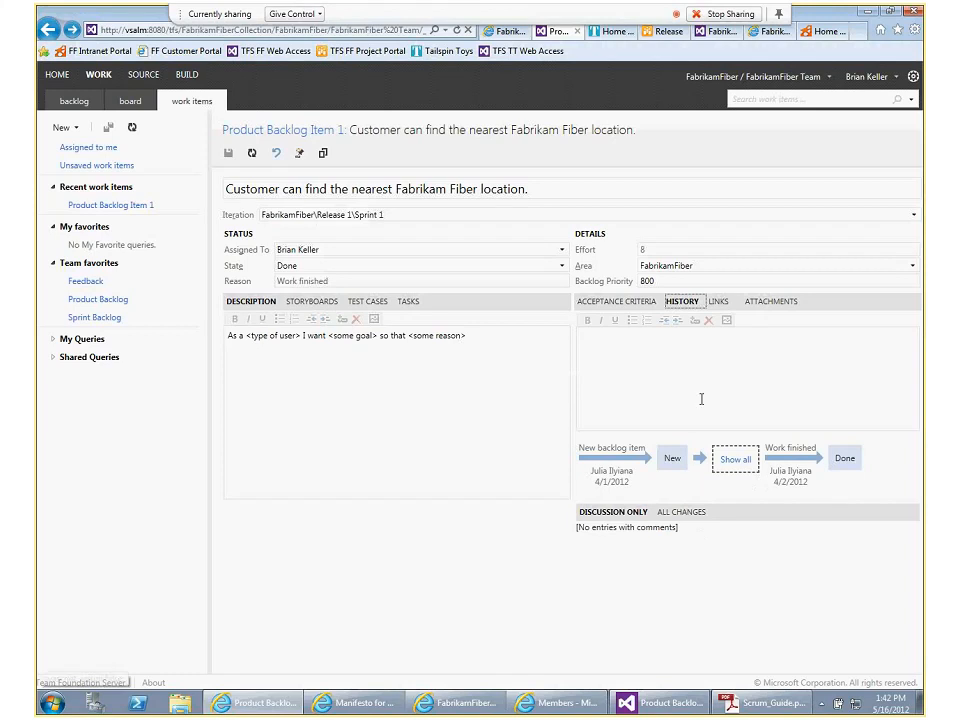
click(736, 460)
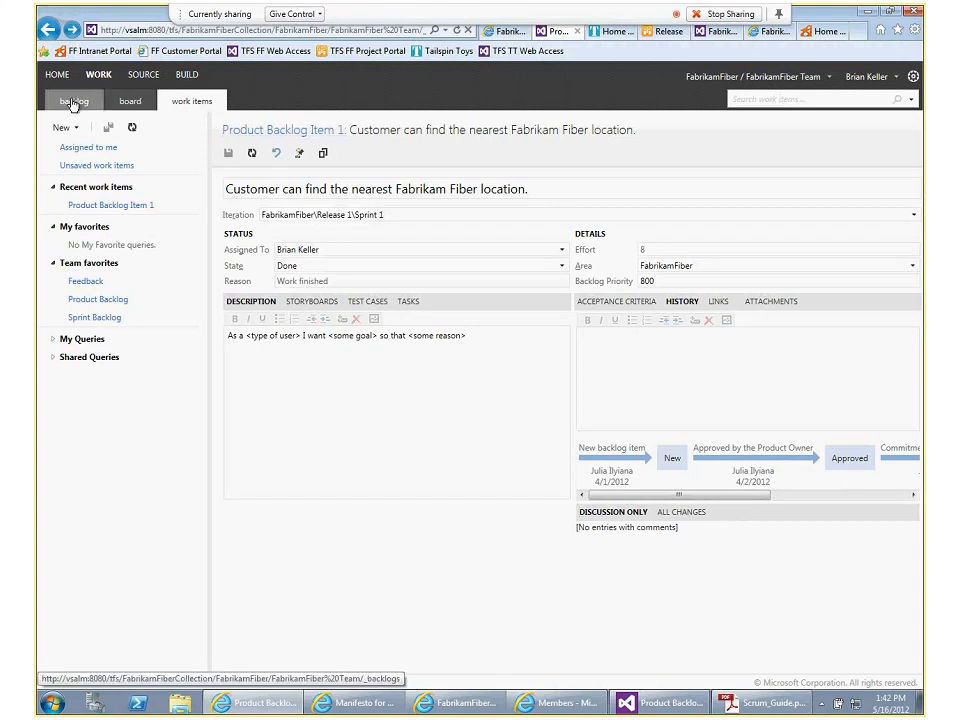
Return to the Sprint 3 board and view all changes in the history of "Technician can see service tickets on Windows Phone."
click(47, 30)
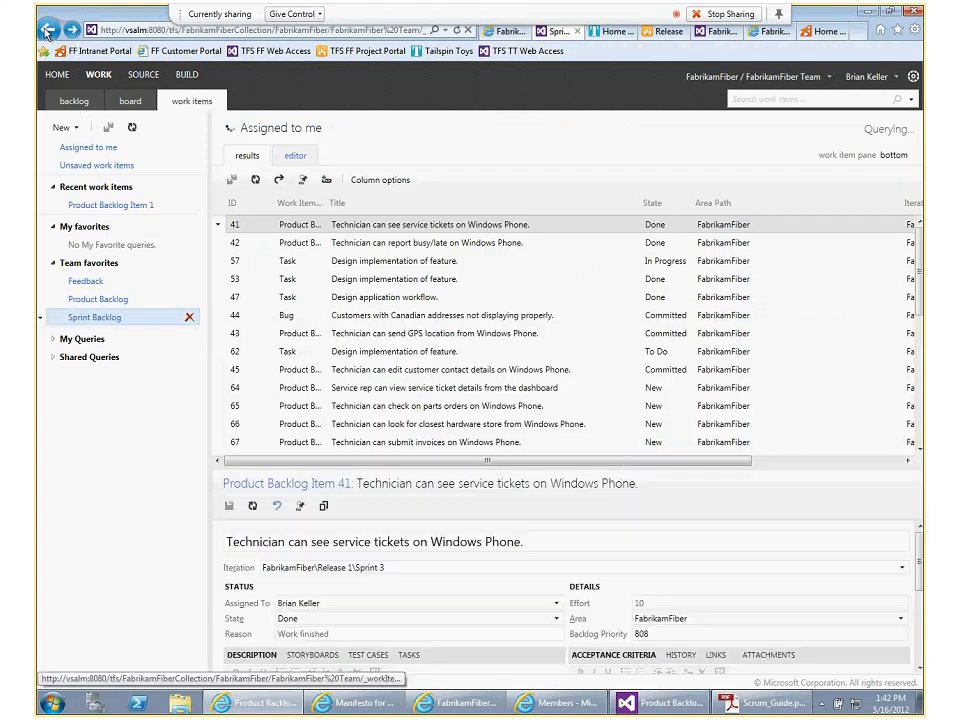
click(79, 108)
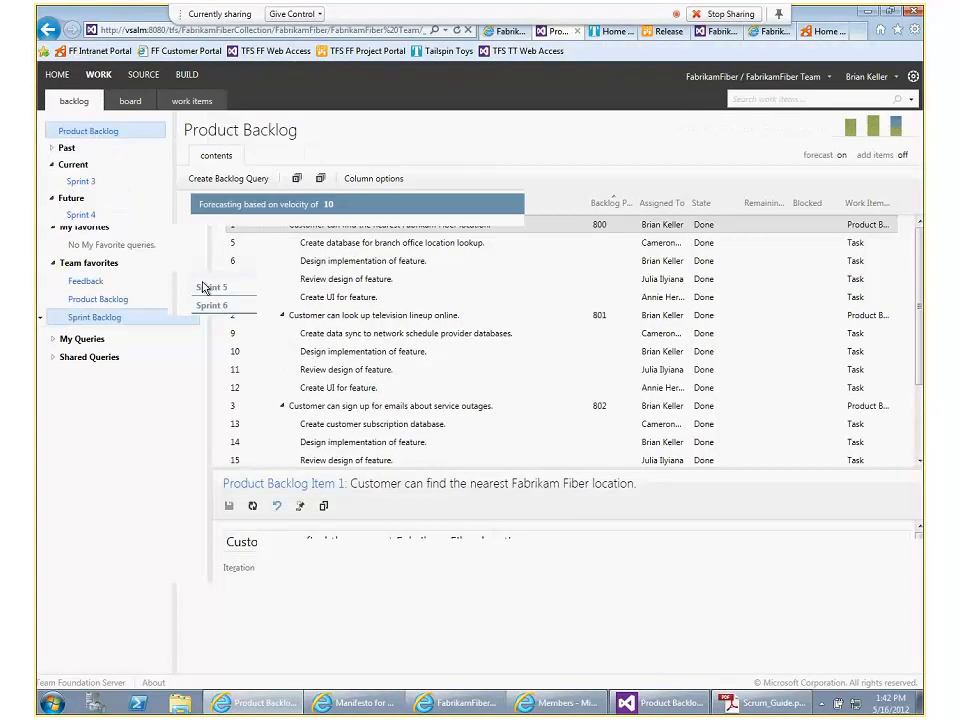
click(131, 103)
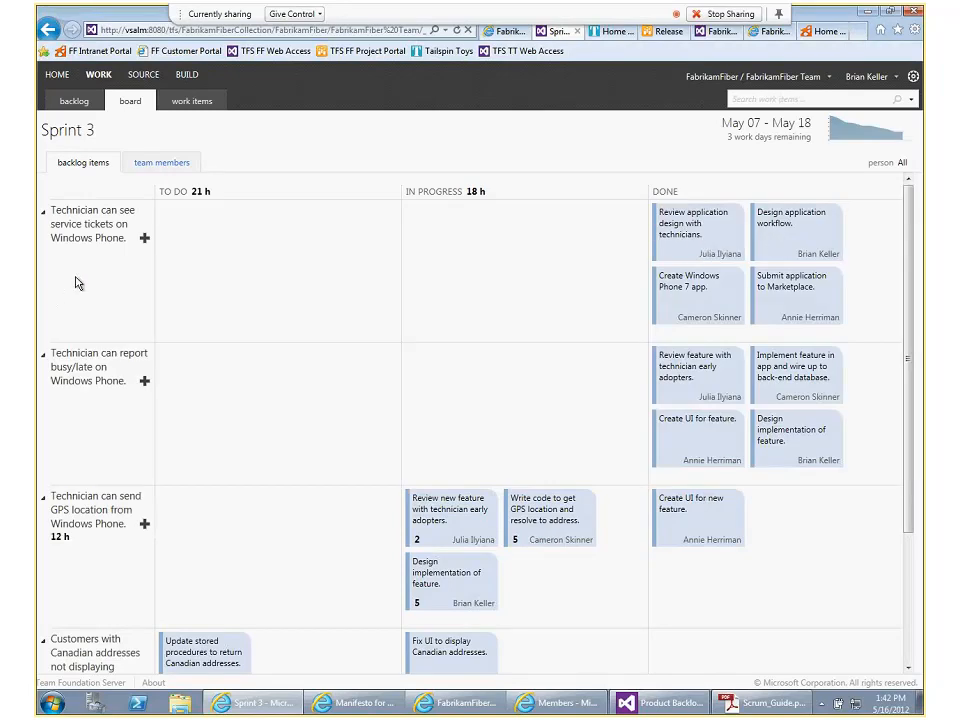
click(83, 236)
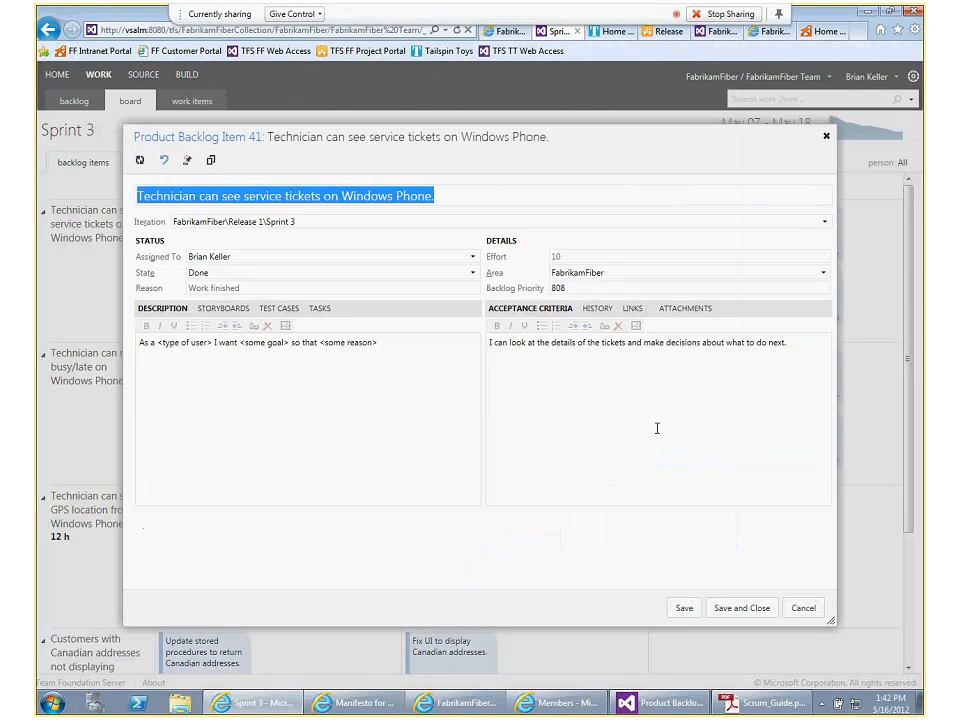
click(594, 309)
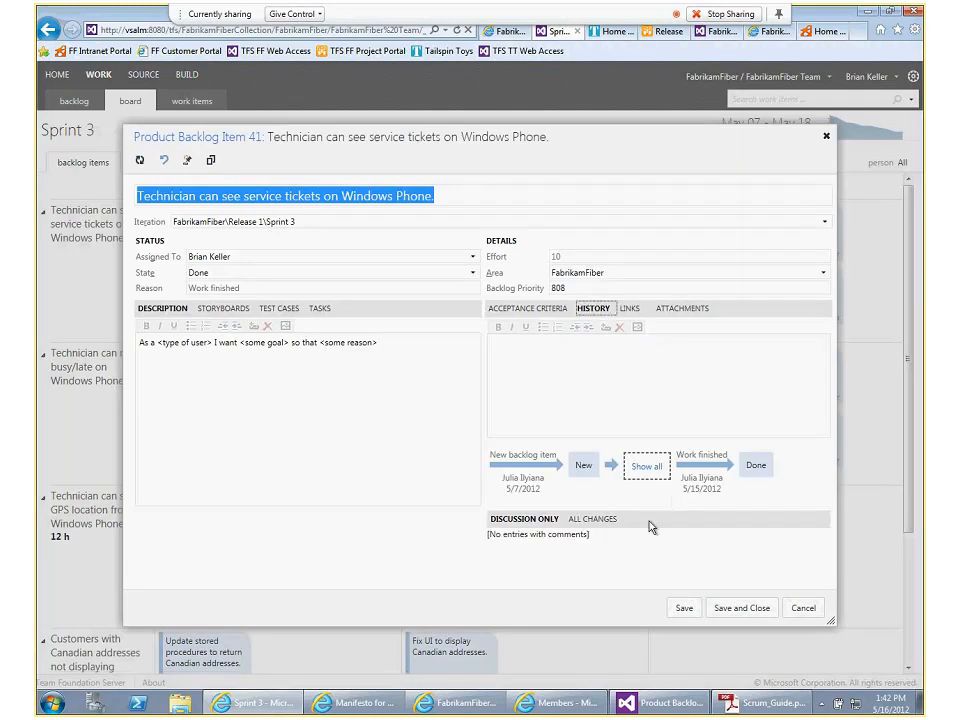
click(588, 526)
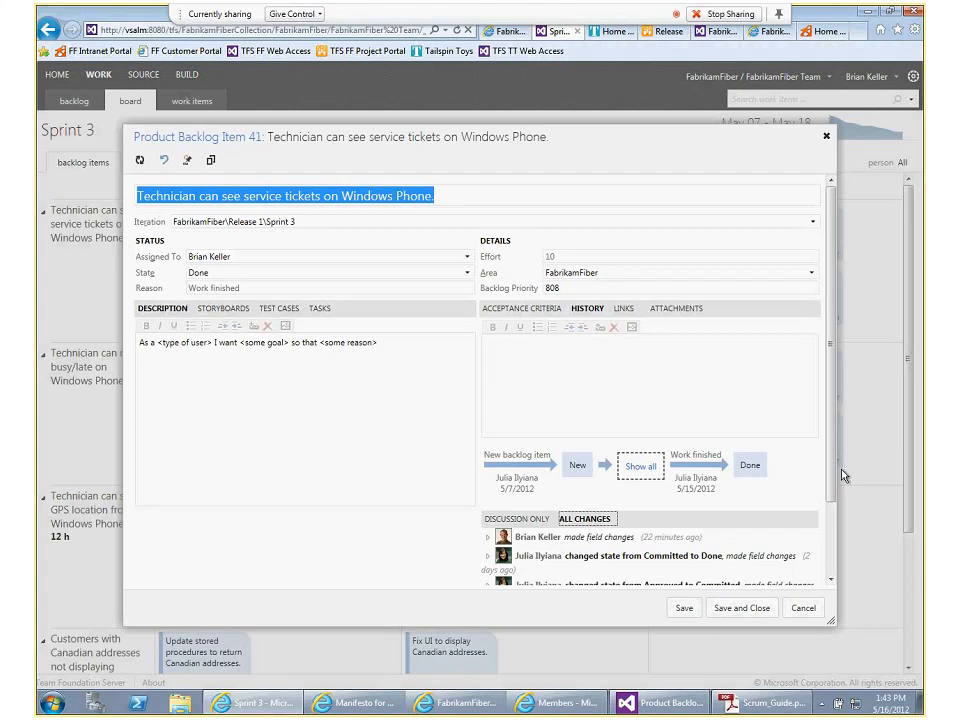
Enlarge the backlog item's dialog and move it higher so that the whole change list fits on screen
drag(831, 622, 893, 679)
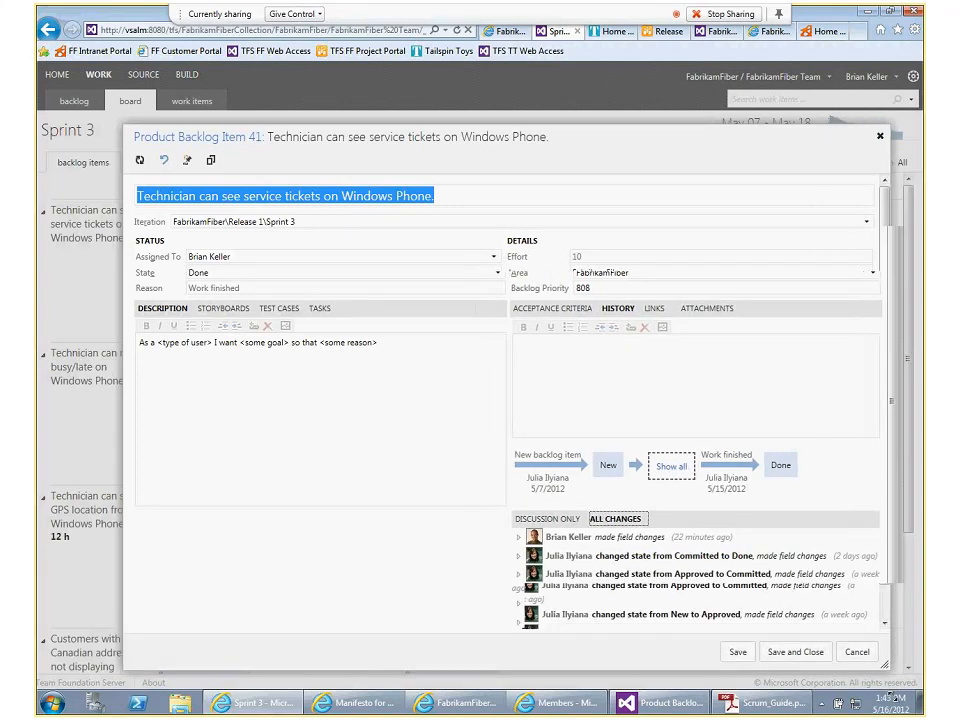
drag(468, 139, 421, 118)
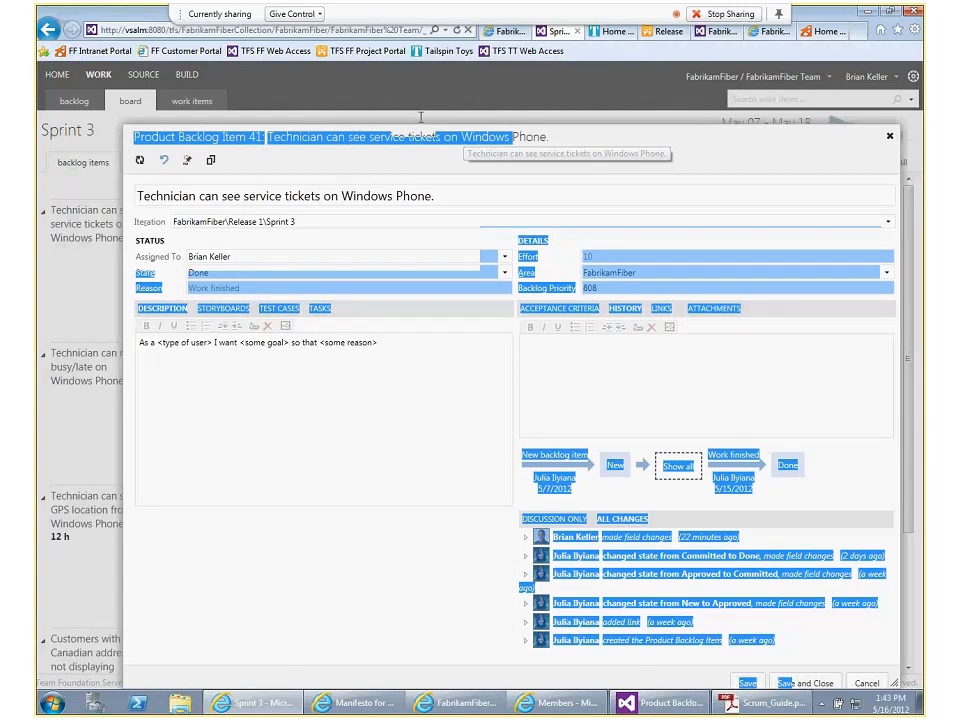
drag(421, 118, 650, 65)
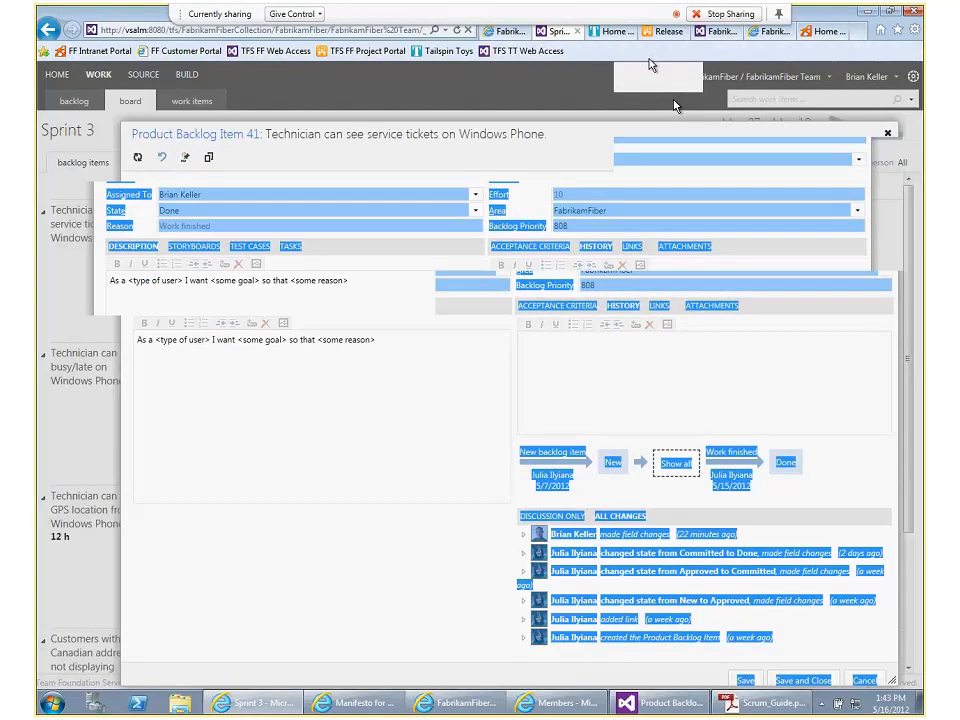
click(696, 335)
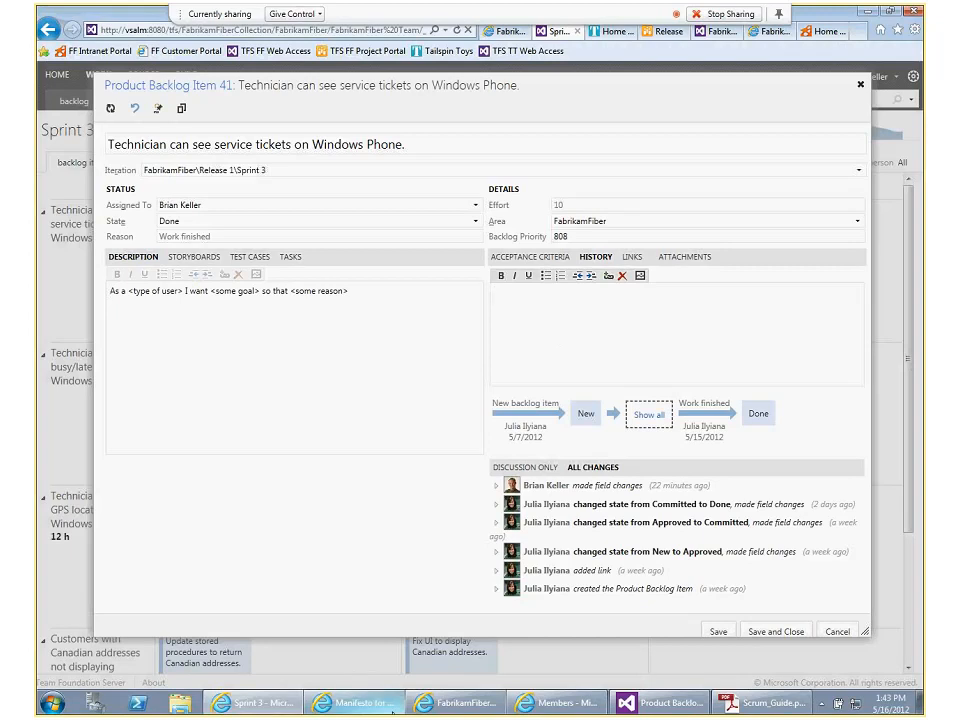
Look at the Manifesto for Agile Software Development page and return to the open backlog item
click(358, 704)
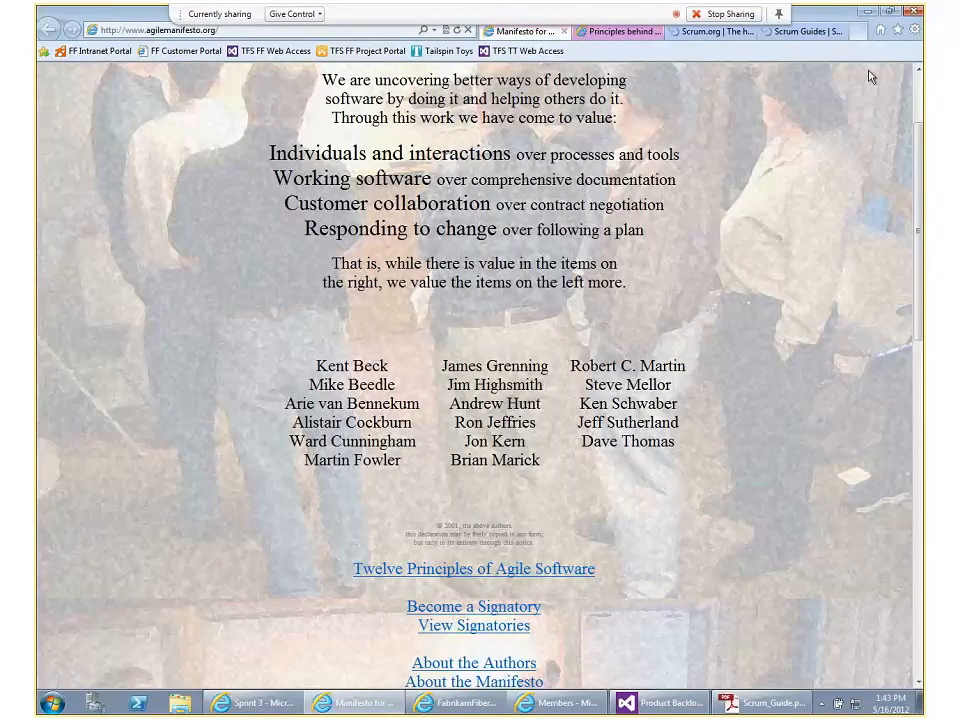
click(258, 704)
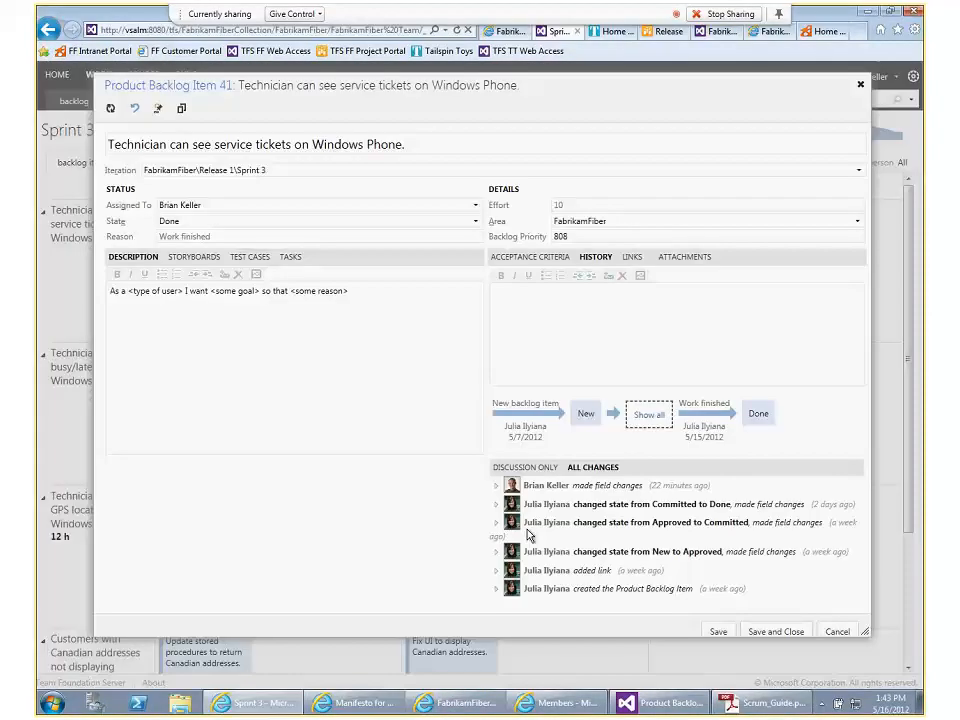
Show the backlog item's acceptance criteria and add empty lines below the existing text
click(505, 257)
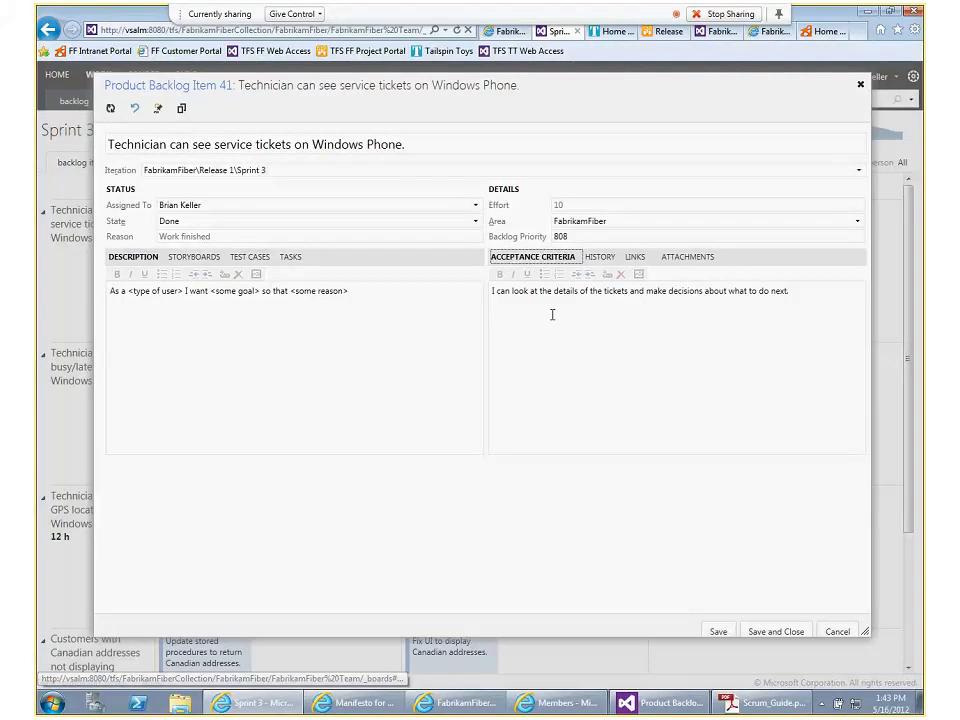
click(826, 292)
key(Return)
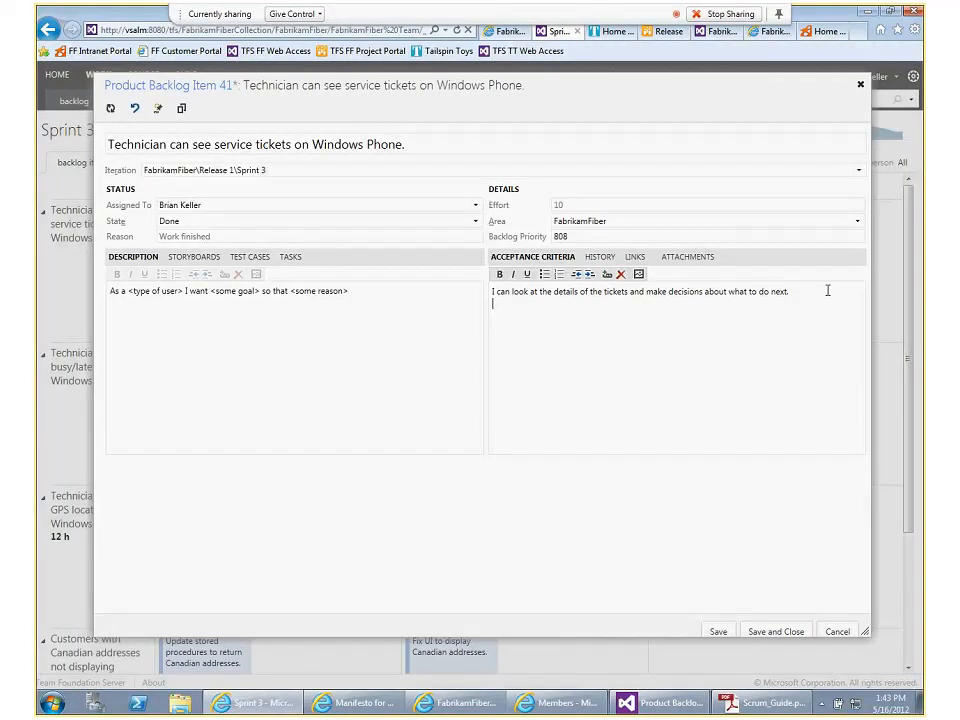
key(Return)
Start a new test case linked to the service tickets backlog item with link type Tested By, moving the dialog clear of the acceptance criteria
click(244, 257)
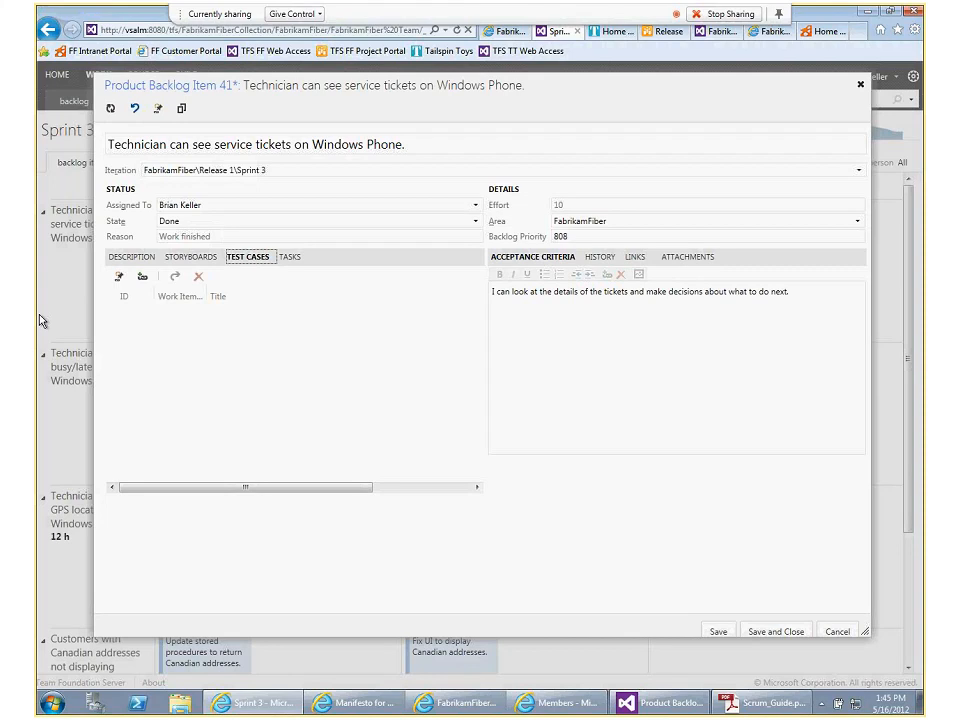
click(272, 555)
click(119, 277)
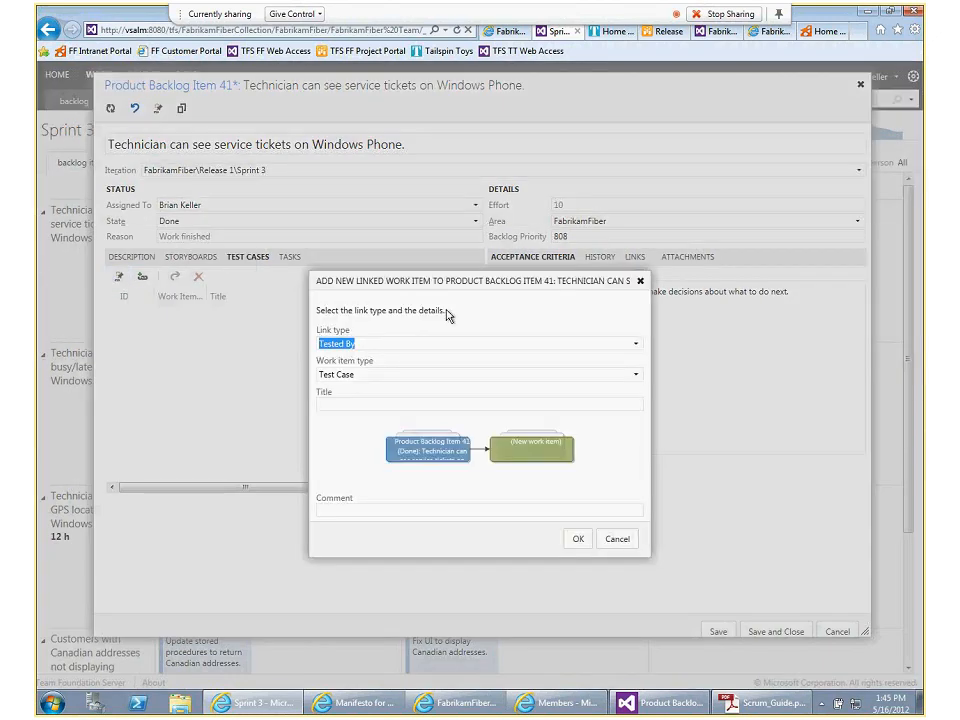
click(342, 400)
drag(401, 279, 353, 335)
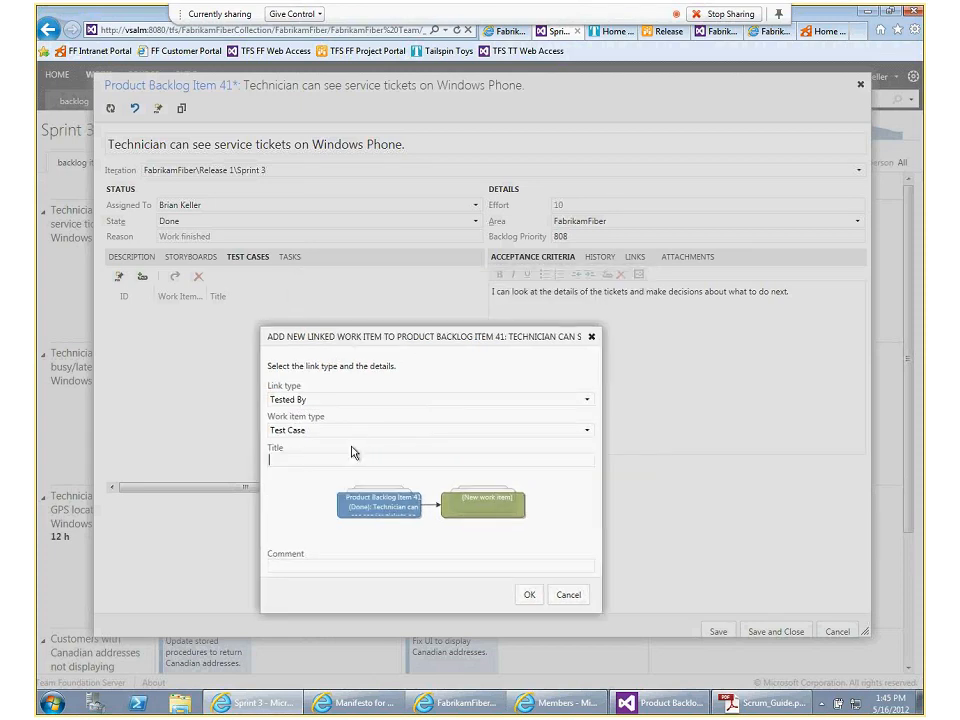
text(TEst)
key(BackSpace)
key(BackSpace)
key(BackSpace)
text(est ticket d)
key(ctrl+a)
key(BackSpace)
Title the linked test case "Verify if ticket details are present" and create it
text(Verify if ticke)
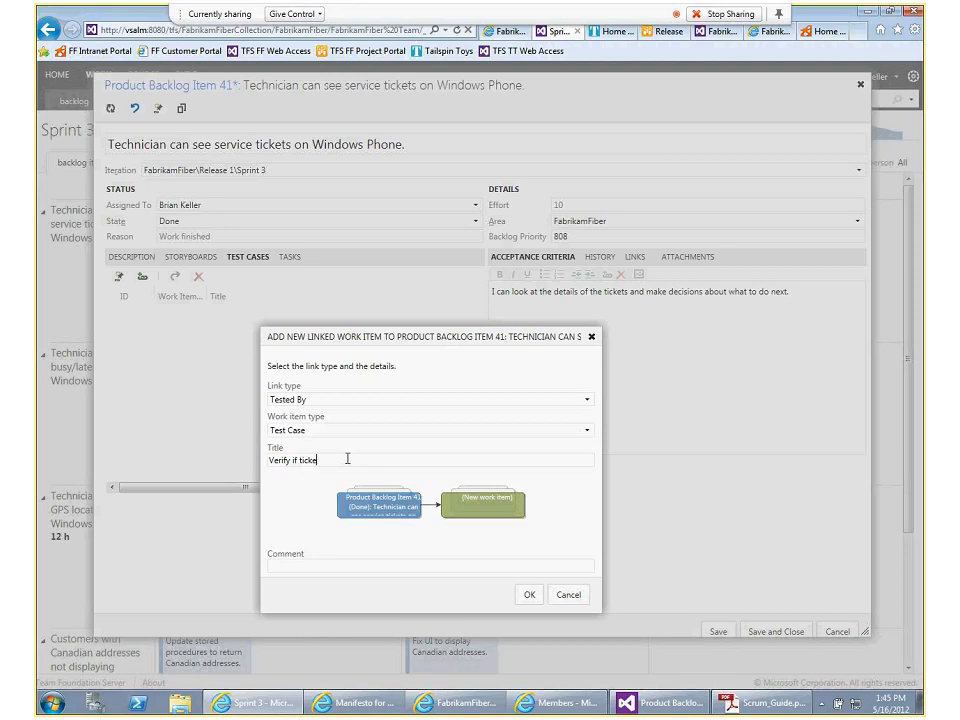
text(t details are present)
click(520, 596)
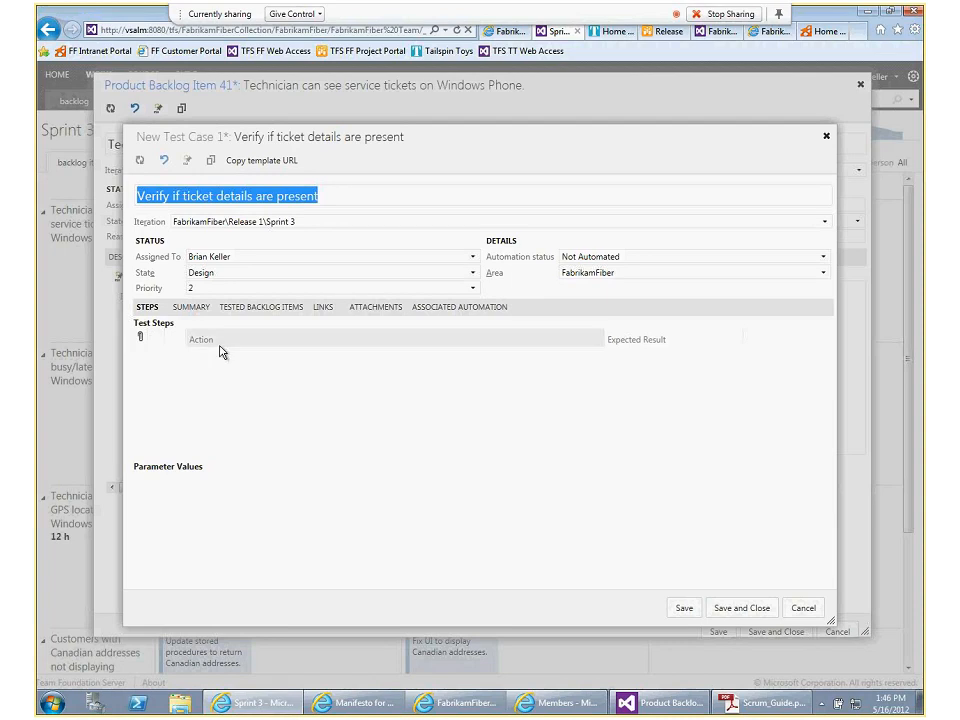
Review the new test case's steps area and tested backlog items, and save and close the test case
right_click(228, 340)
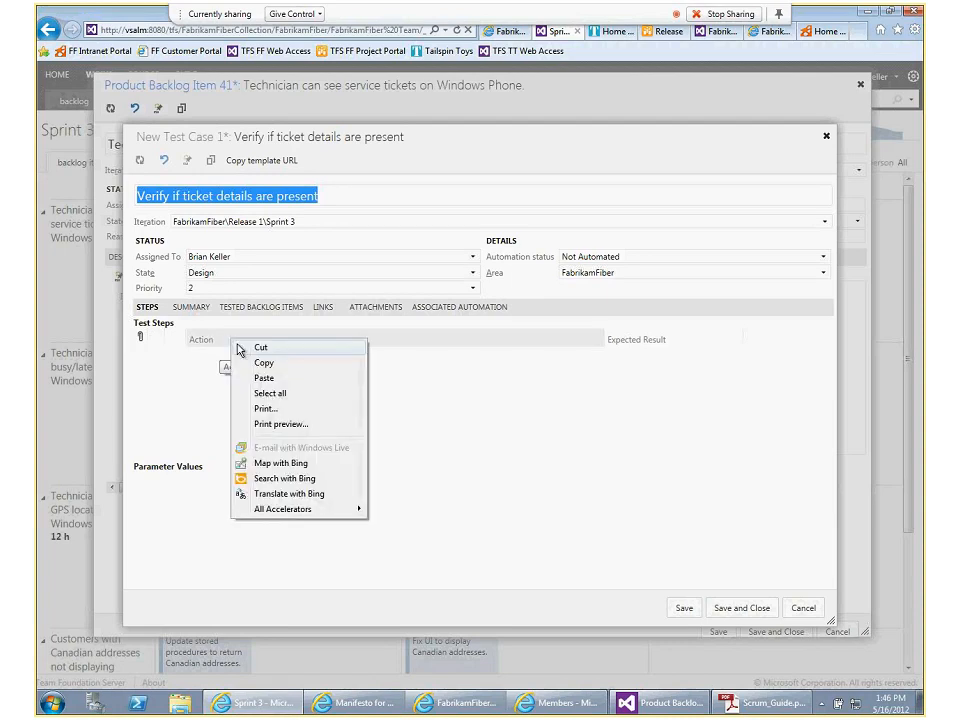
click(216, 351)
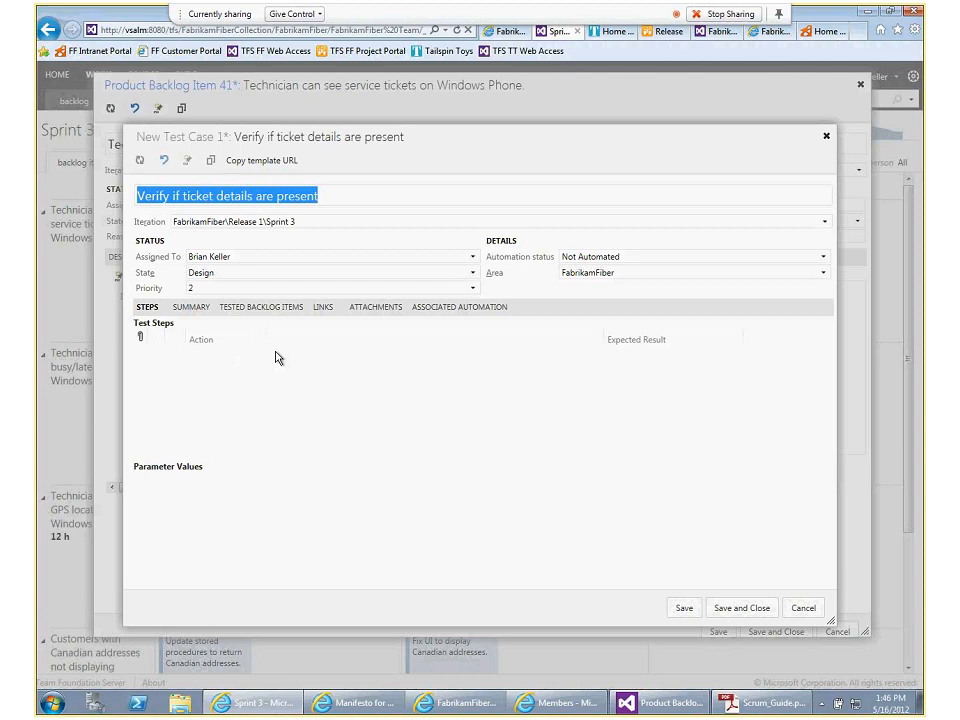
click(233, 309)
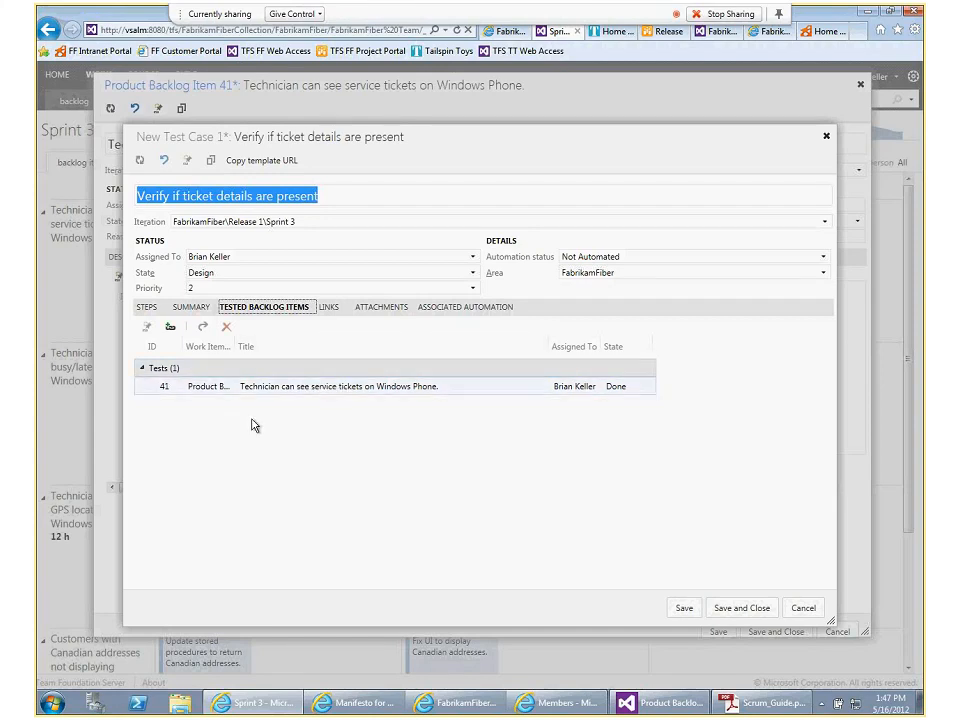
click(449, 572)
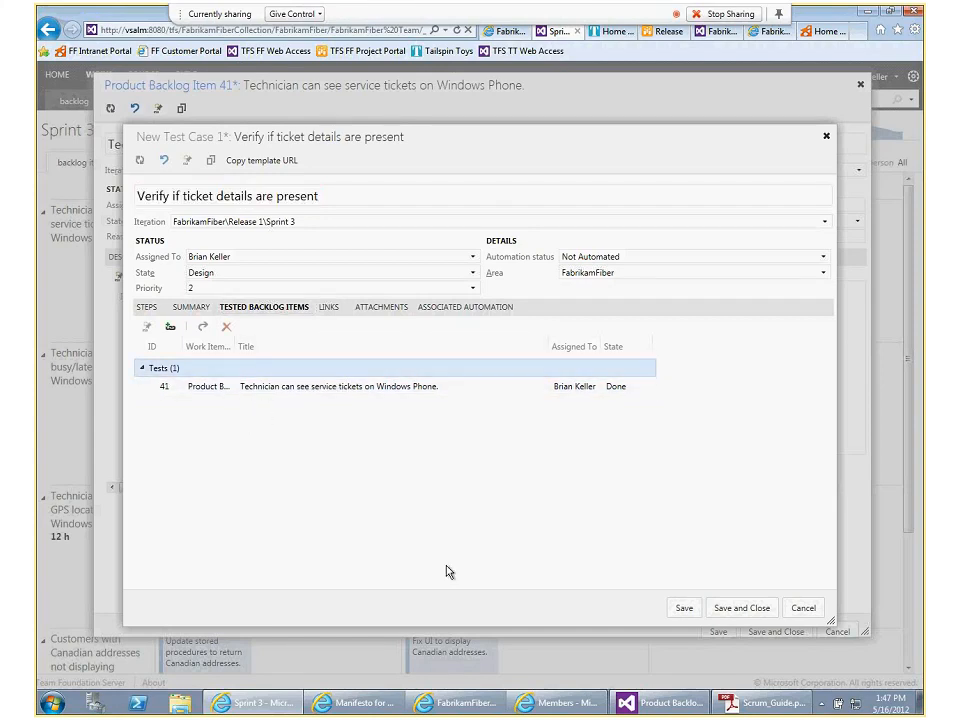
click(708, 608)
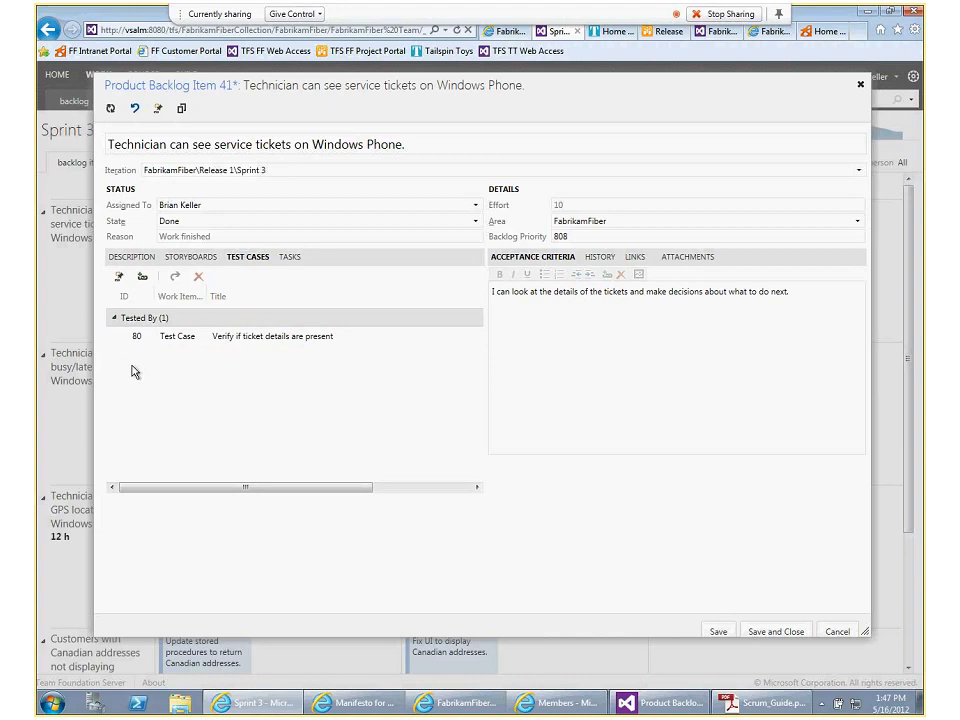
Start another linked test case for the backlog item, titled "Verify that technician can choose between actions for troubleshooting"
click(116, 281)
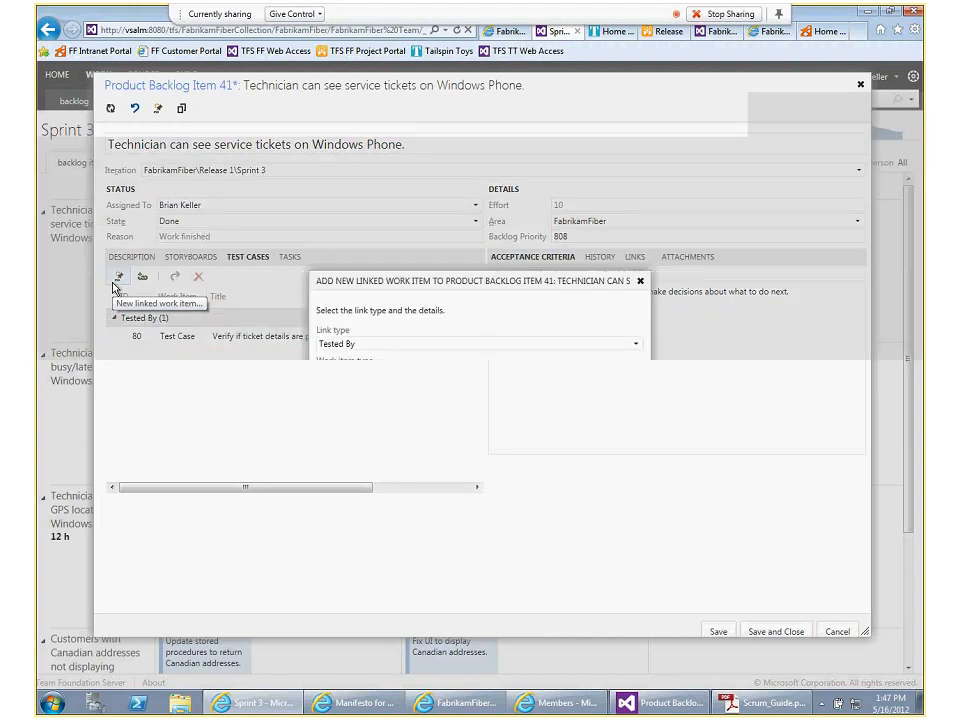
click(345, 403)
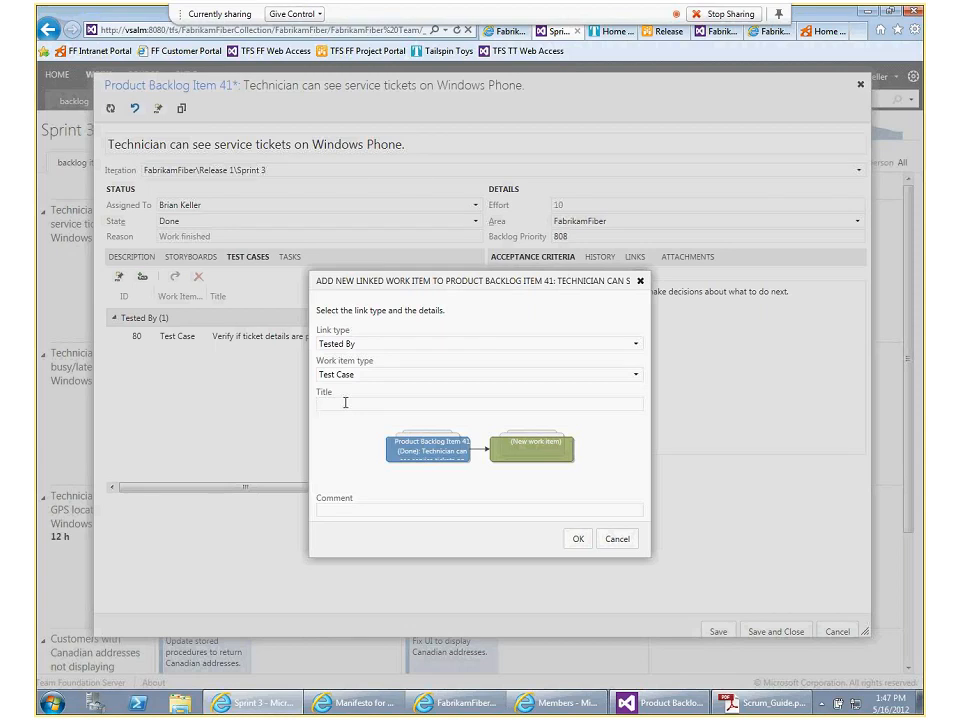
text(Ver)
text(ify )
text(that custo)
text(me)
key(BackSpace)
key(BackSpace)
key(BackSpace)
key(BackSpace)
key(BackSpace)
key(BackSpace)
key(BackSpace)
text(technica)
text(an can choose between action)
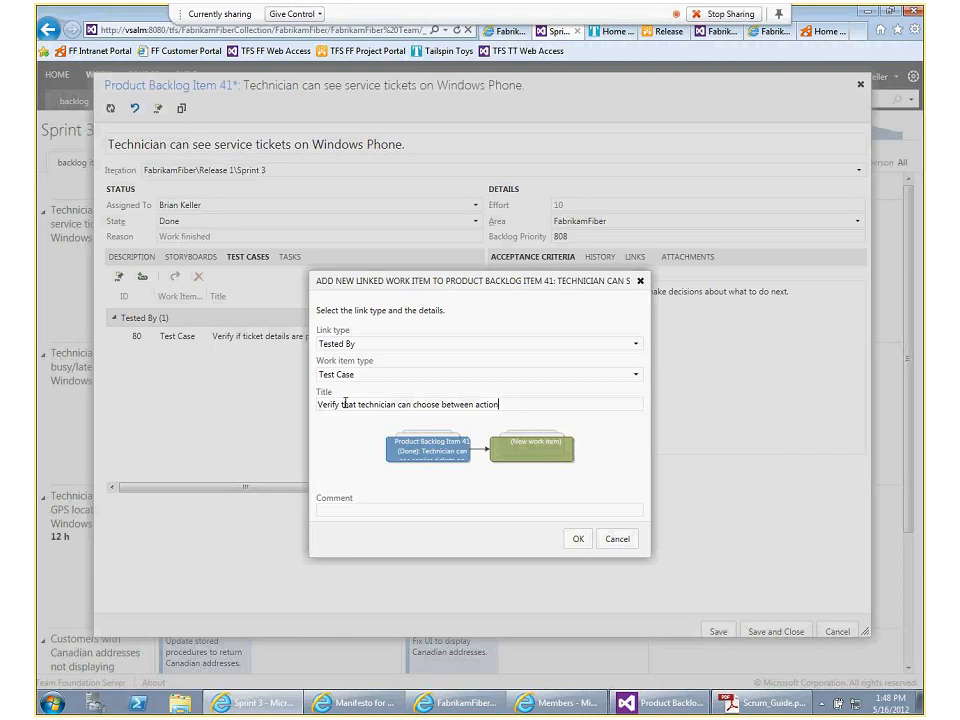
text(s for troubleshooting)
Create the troubleshooting test case, and save and close both it and the service tickets backlog item
click(578, 540)
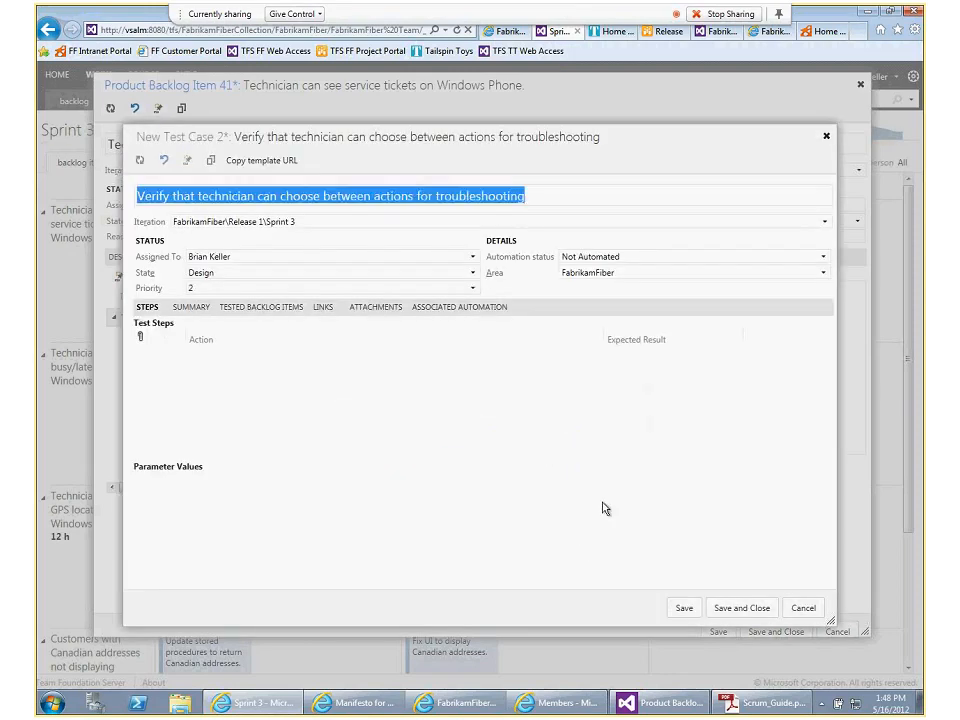
click(724, 609)
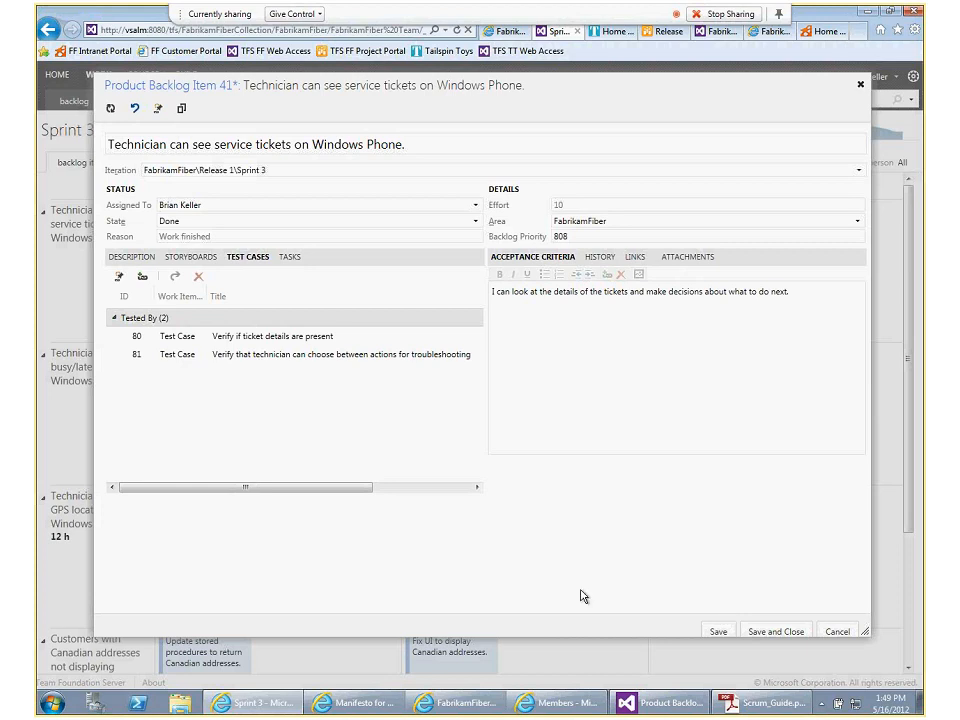
click(766, 631)
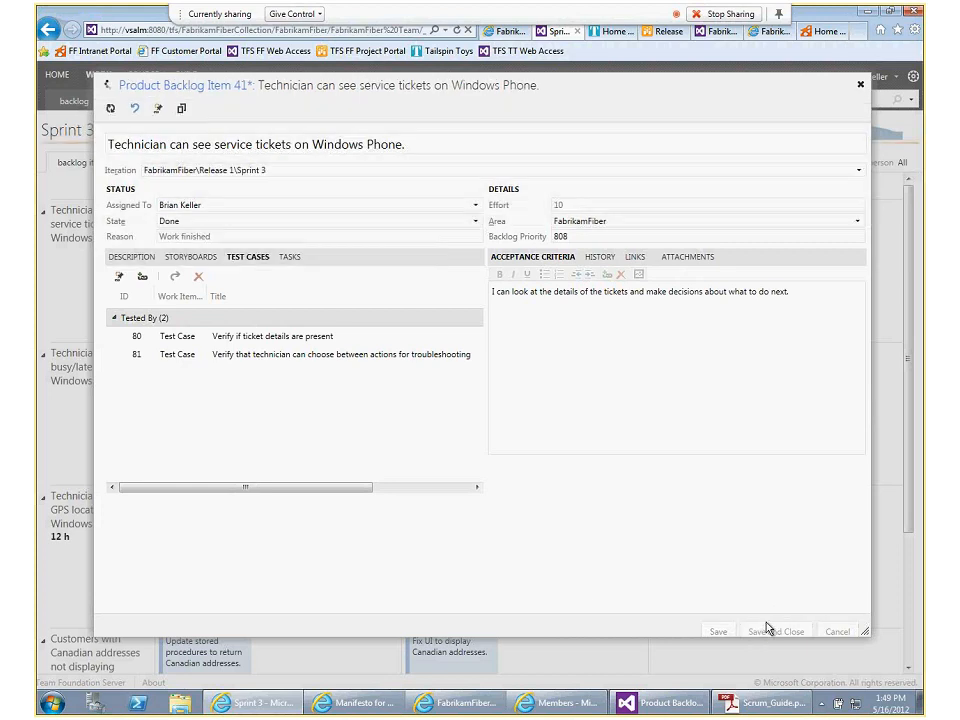